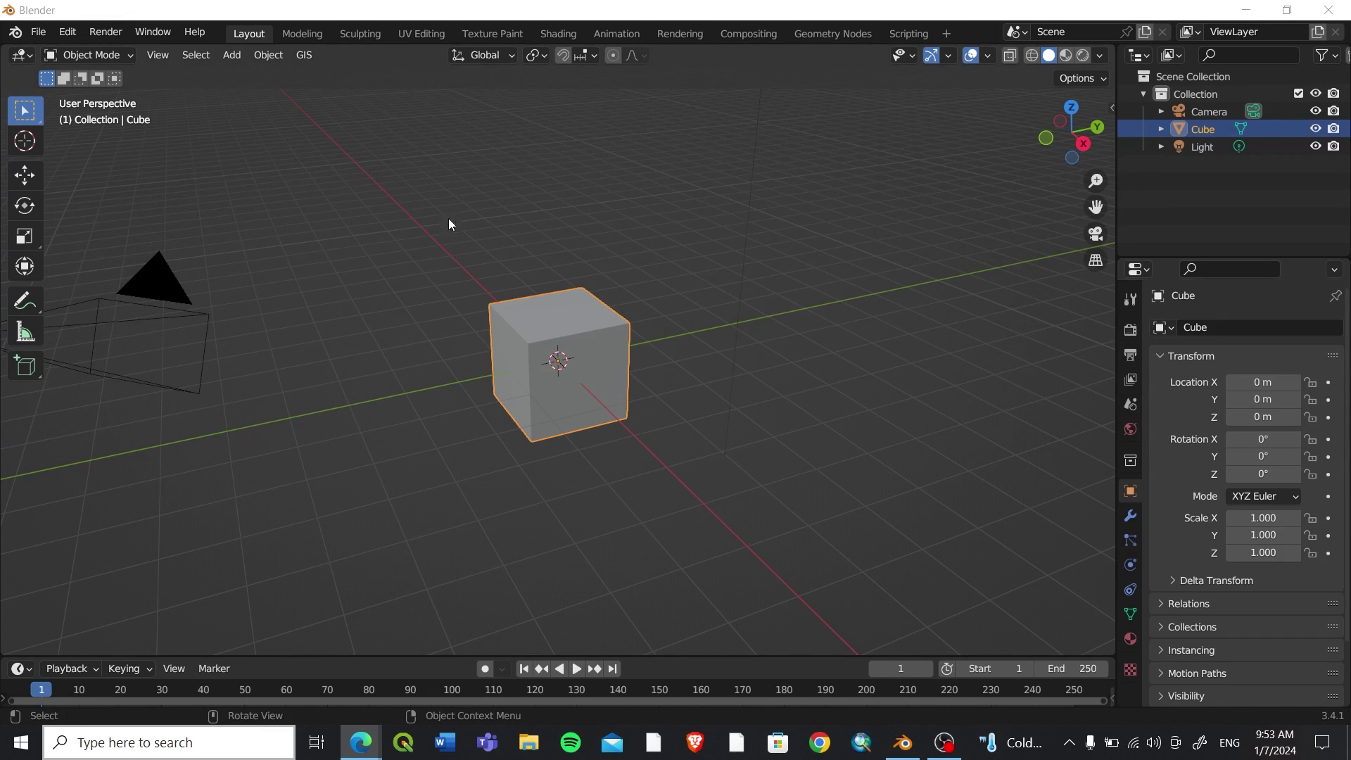
Search the web in Edge for 'blender gis plugin' to find the BlenderGIS repository
{"action": "left_click", "coordinate": [573, 249]}
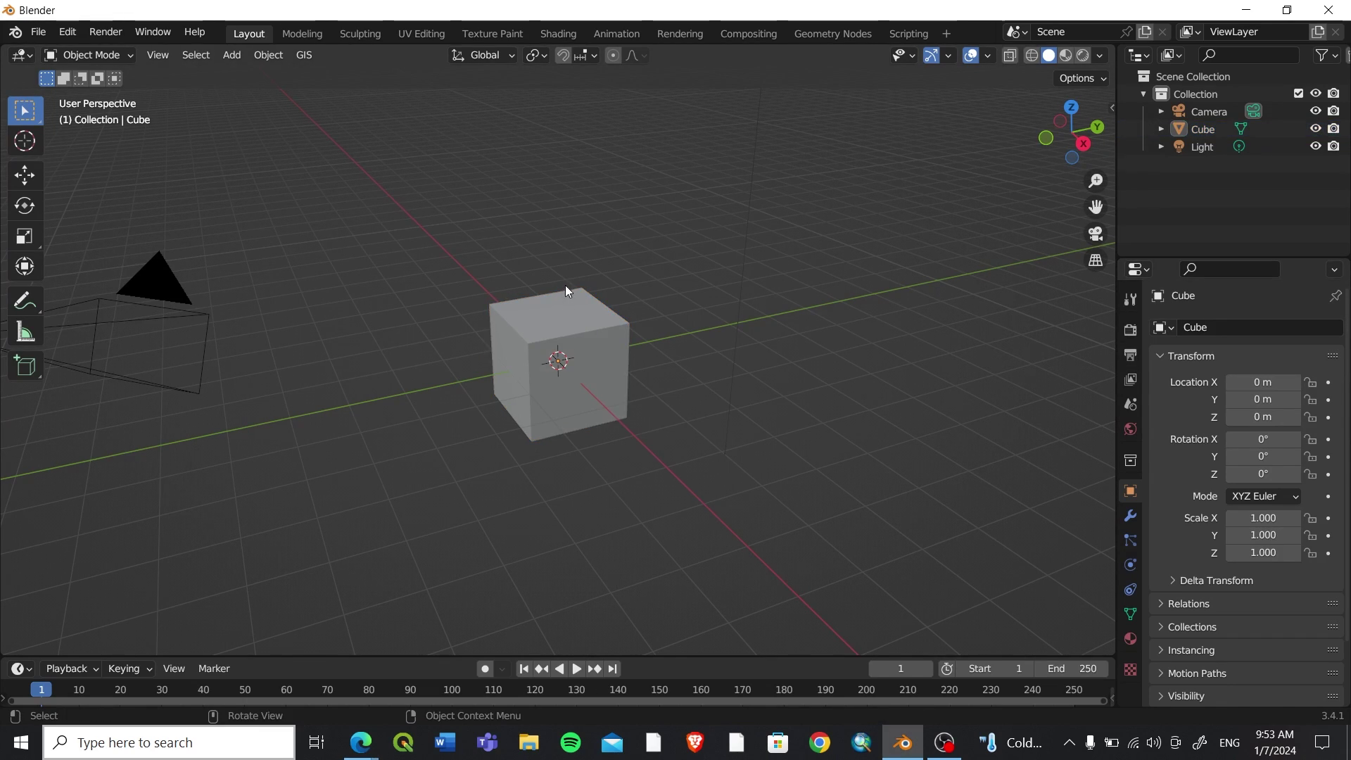
{"action": "left_click", "coordinate": [586, 308]}
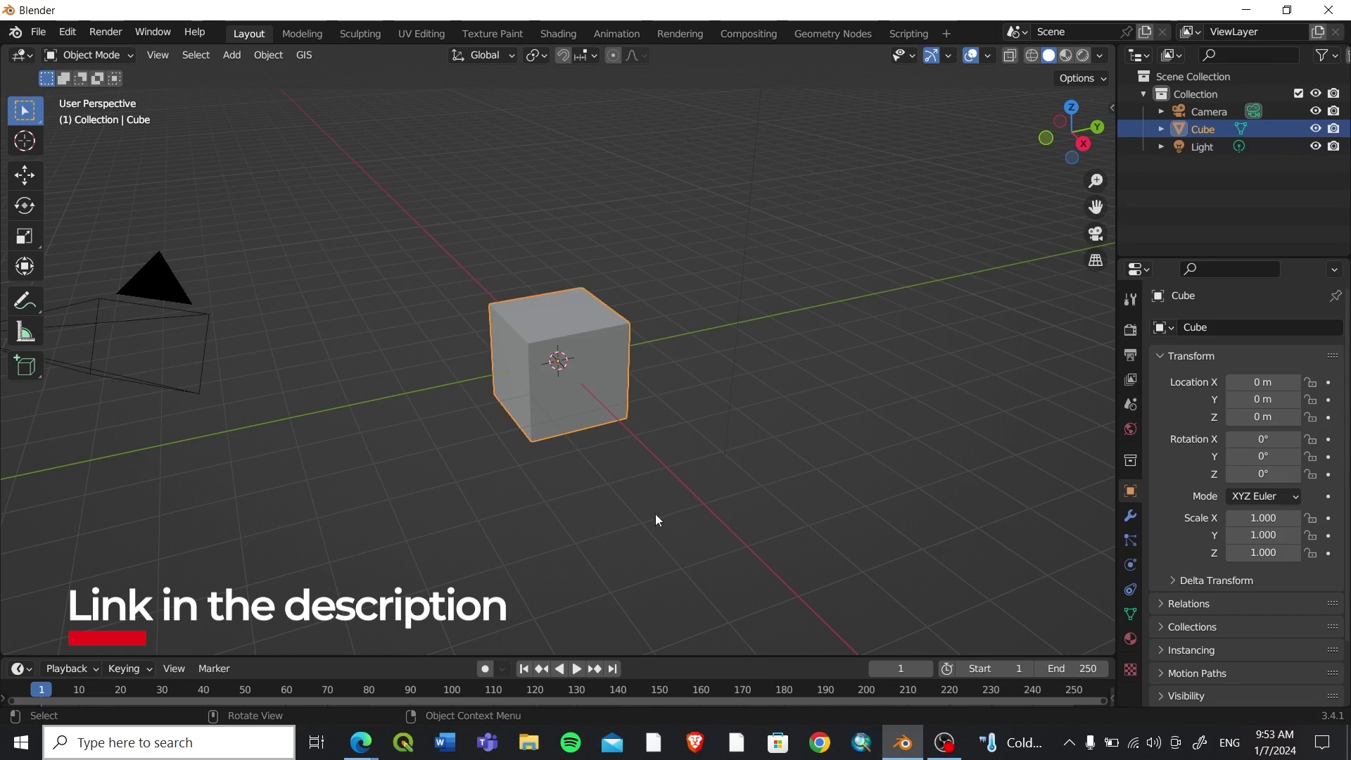
{"action": "mouse_move", "coordinate": [372, 750]}
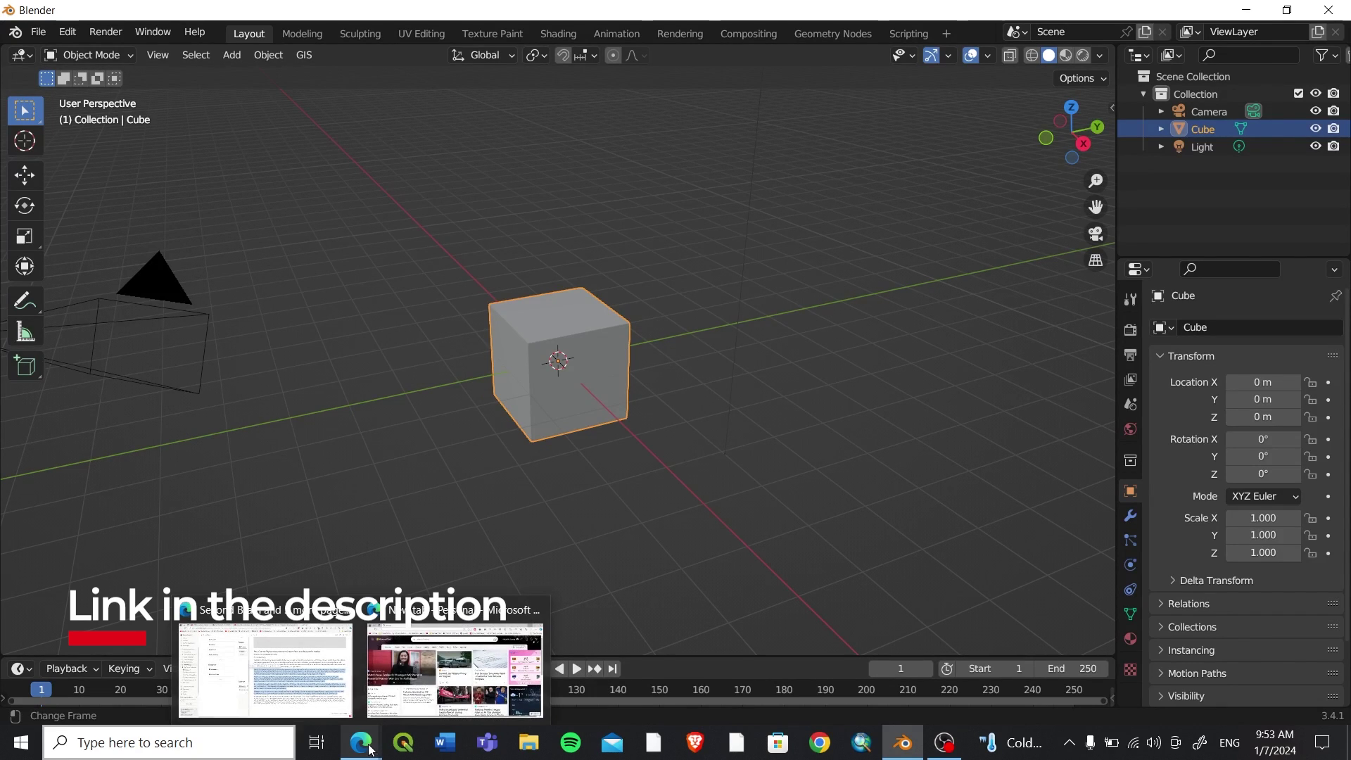
{"action": "left_click", "coordinate": [455, 668]}
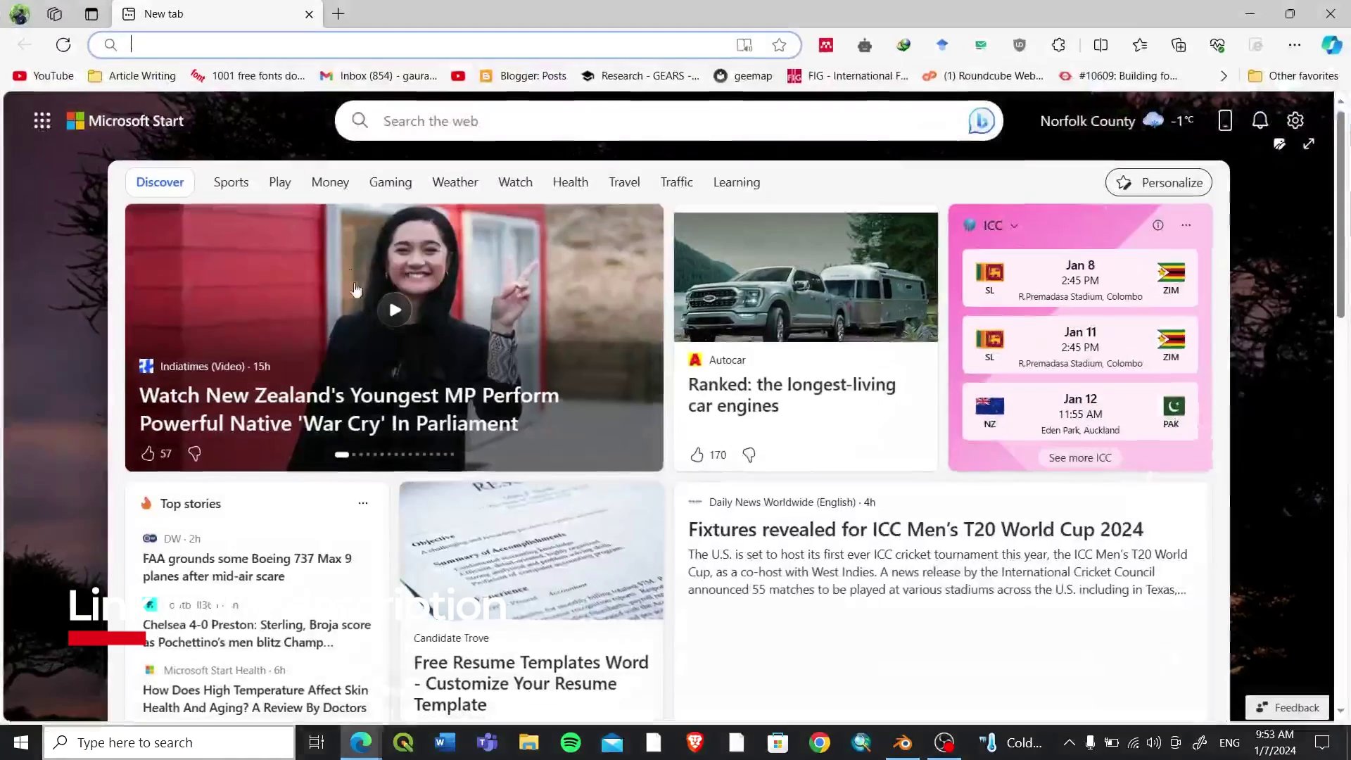
{"action": "type", "text": "ble"}
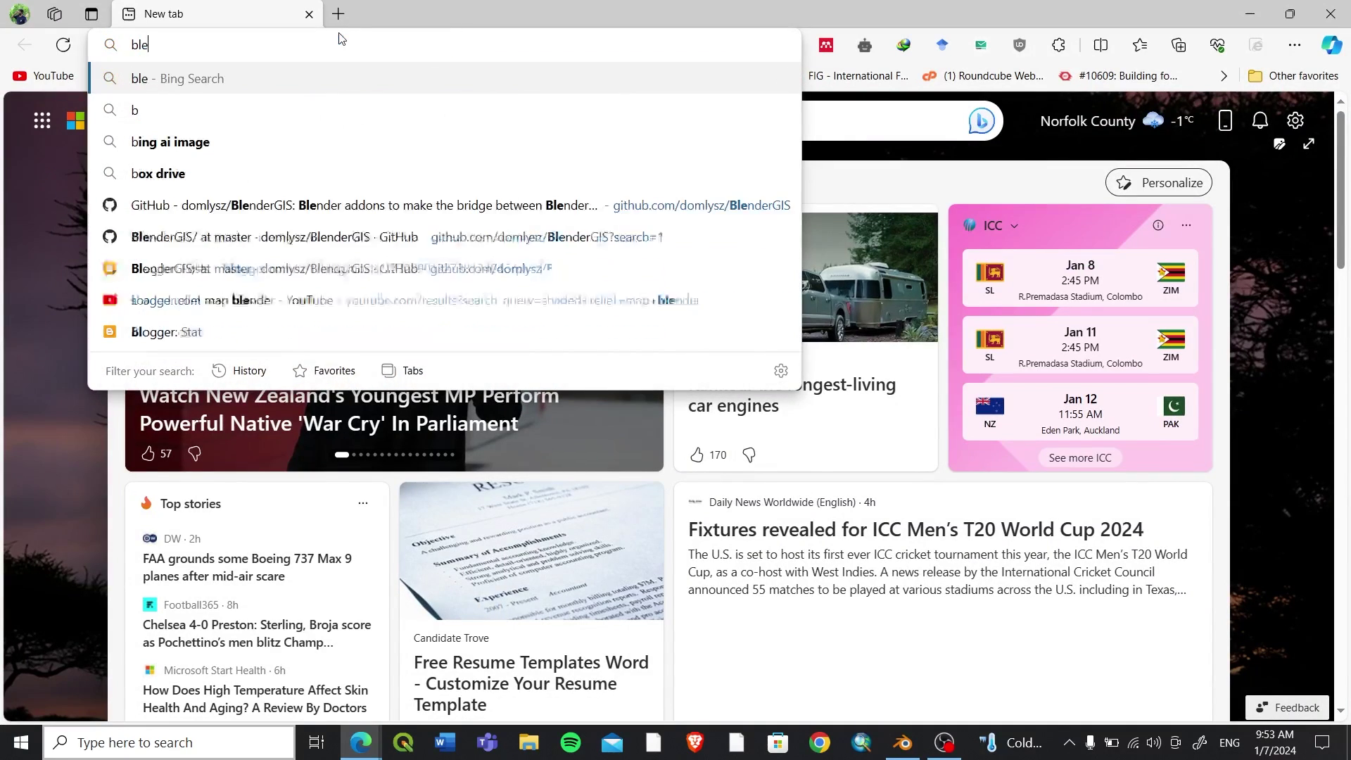
{"action": "type", "text": "nder g"}
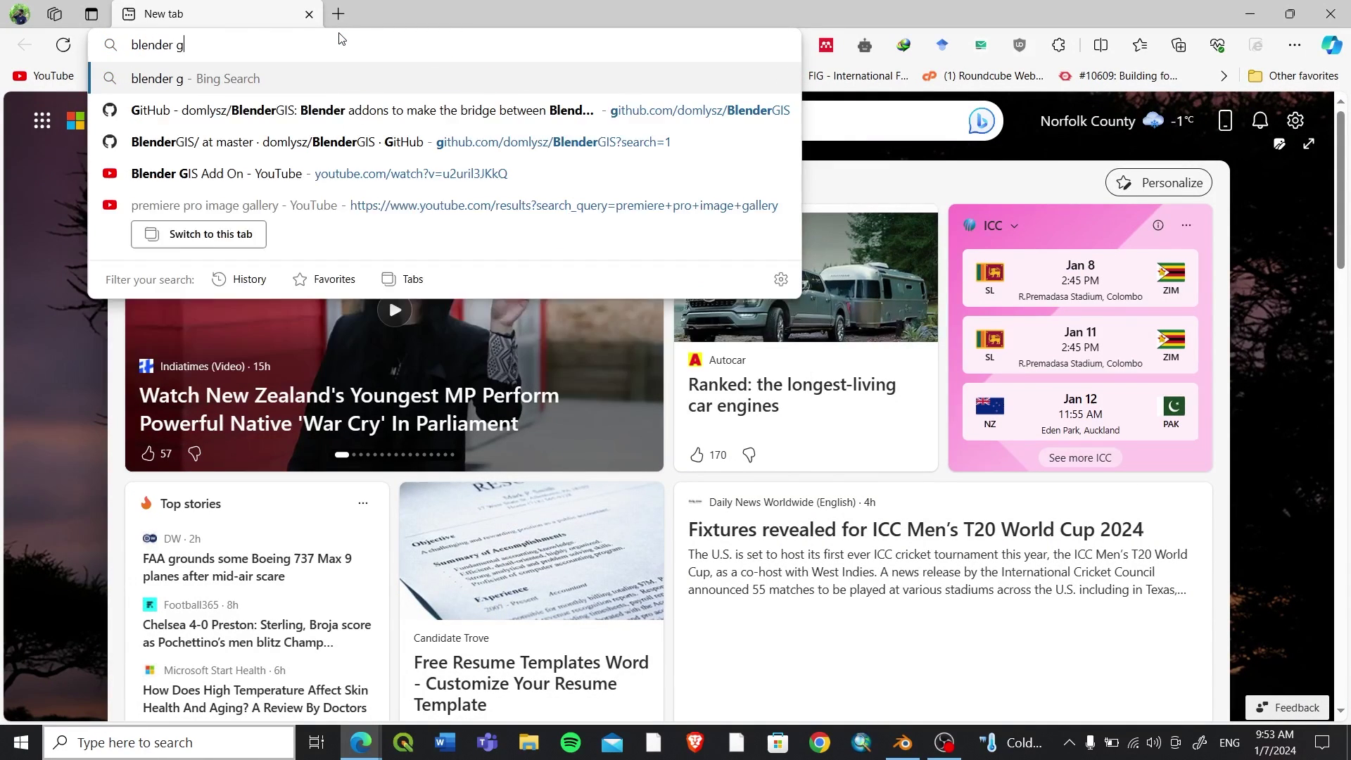
{"action": "type", "text": "is plugin"}
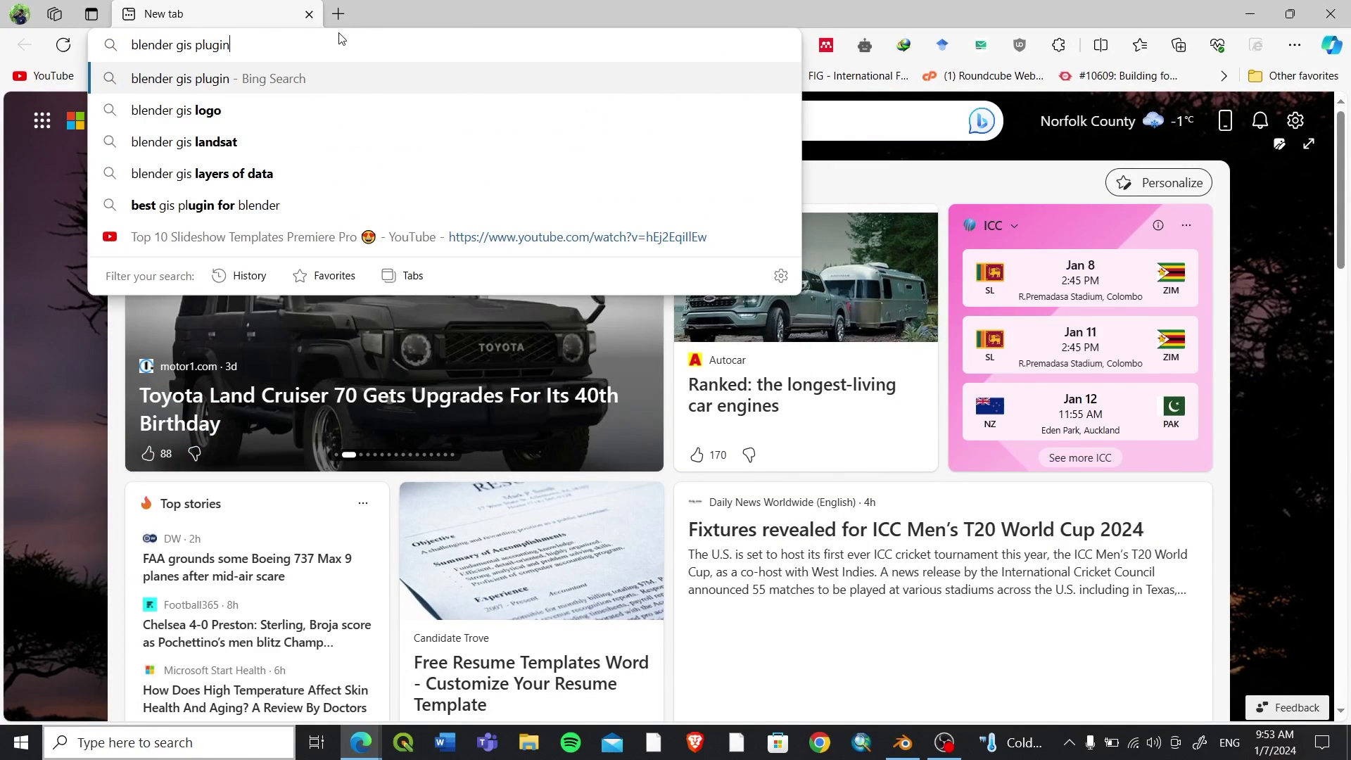
{"action": "key", "text": "Return"}
{"action": "scroll", "coordinate": [292, 356], "scroll_direction": "down", "scroll_amount": 6}
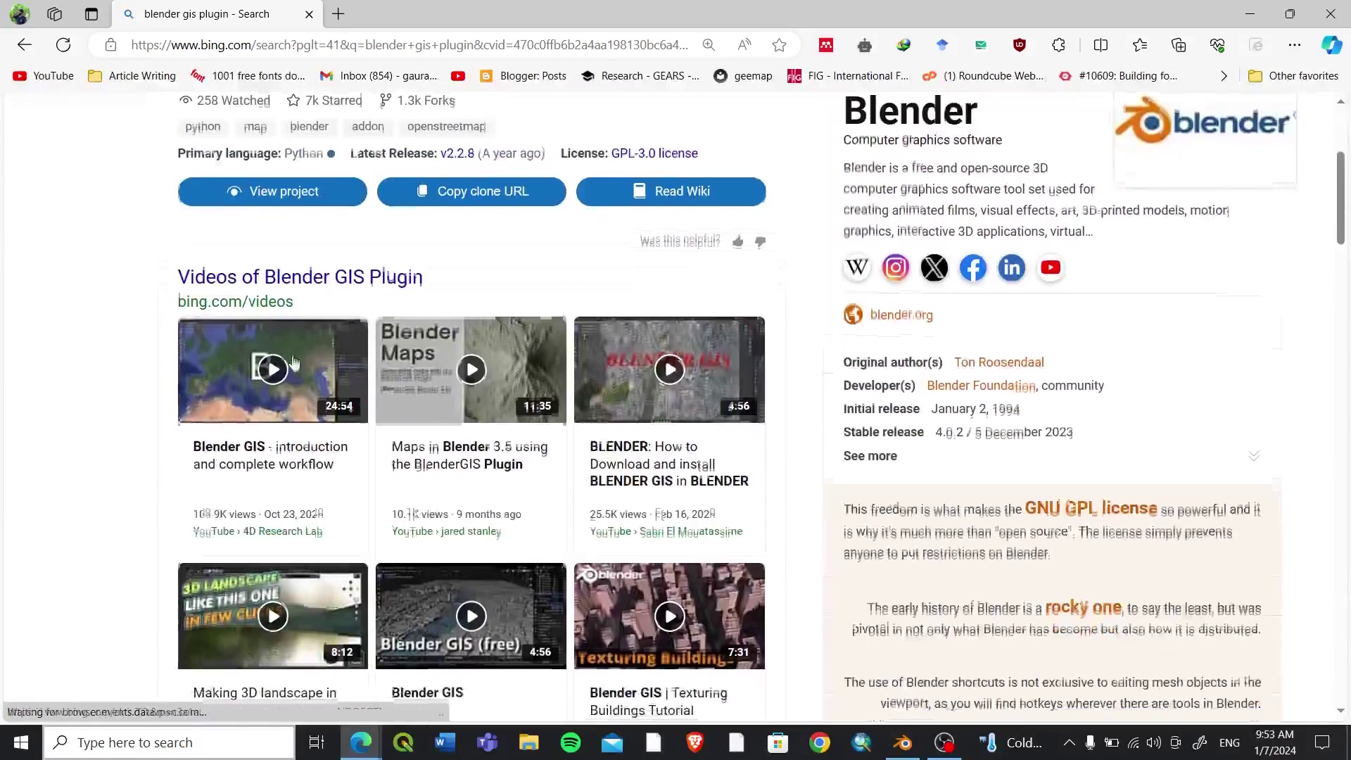
{"action": "scroll", "coordinate": [294, 356], "scroll_direction": "up", "scroll_amount": 6}
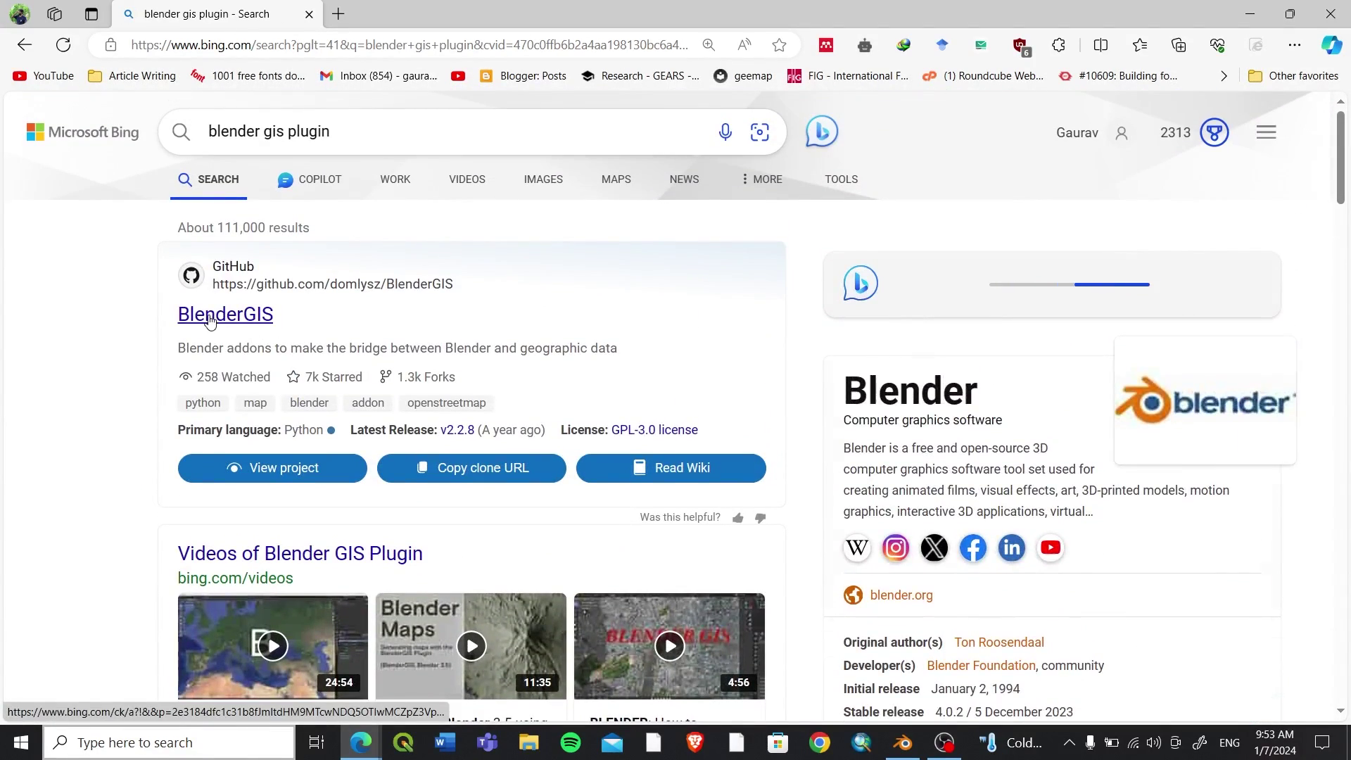
Open the BlenderGIS GitHub page and request its ZIP download
{"action": "left_click", "coordinate": [218, 314]}
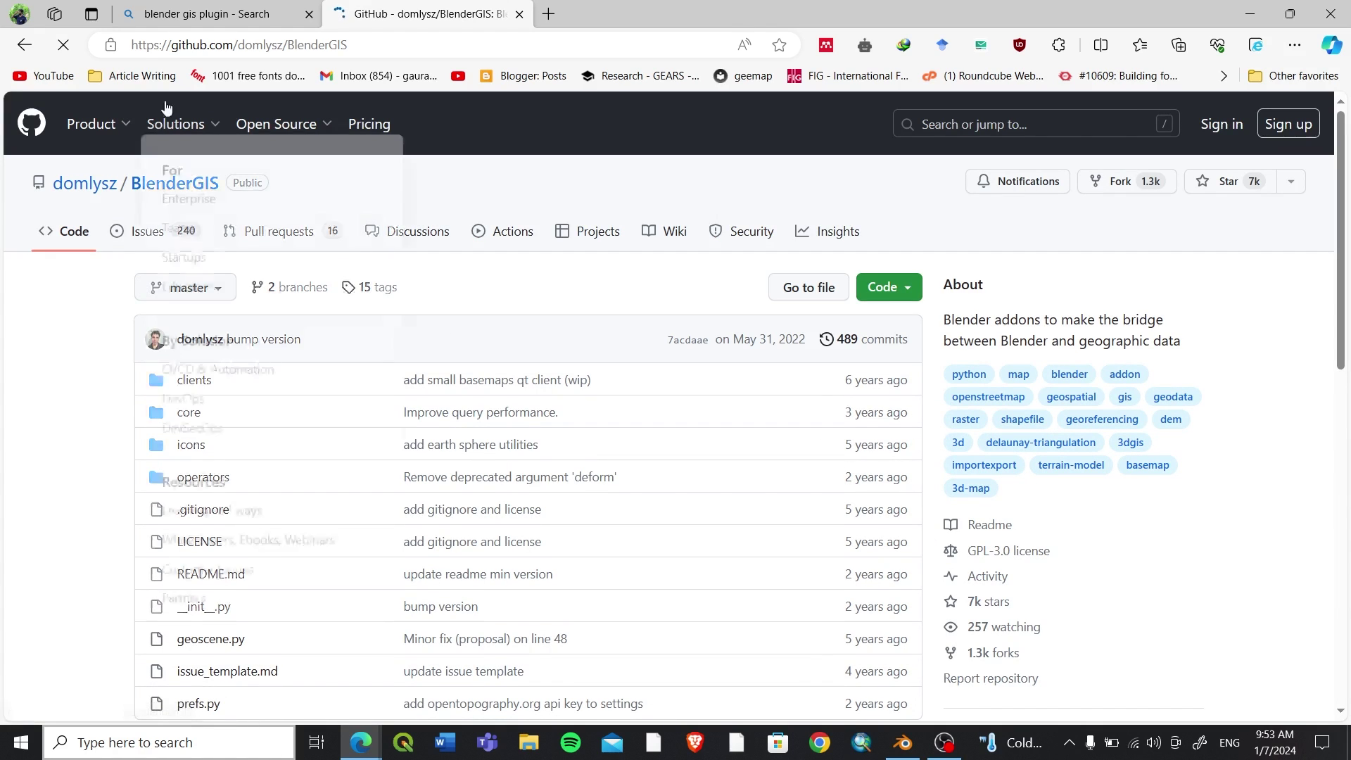
{"action": "left_click", "coordinate": [904, 287]}
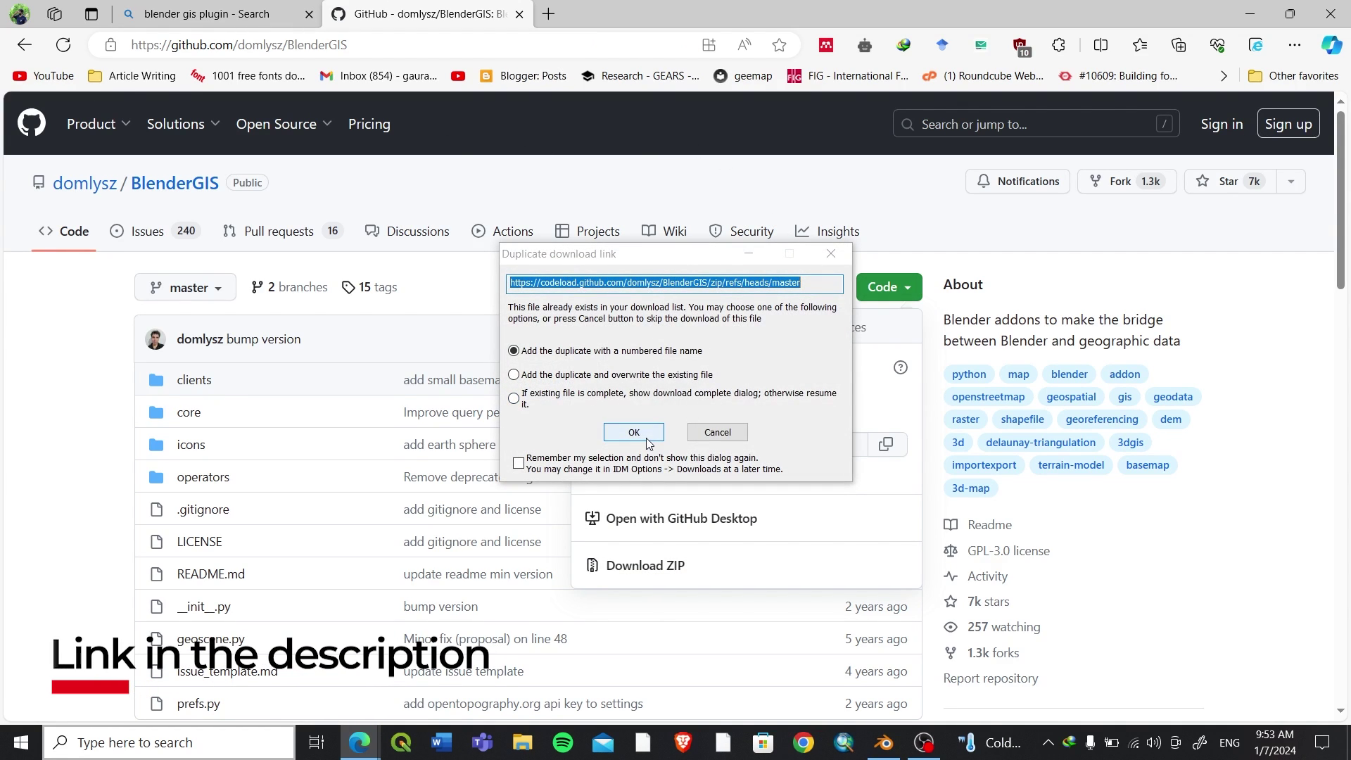
{"action": "left_click", "coordinate": [643, 433]}
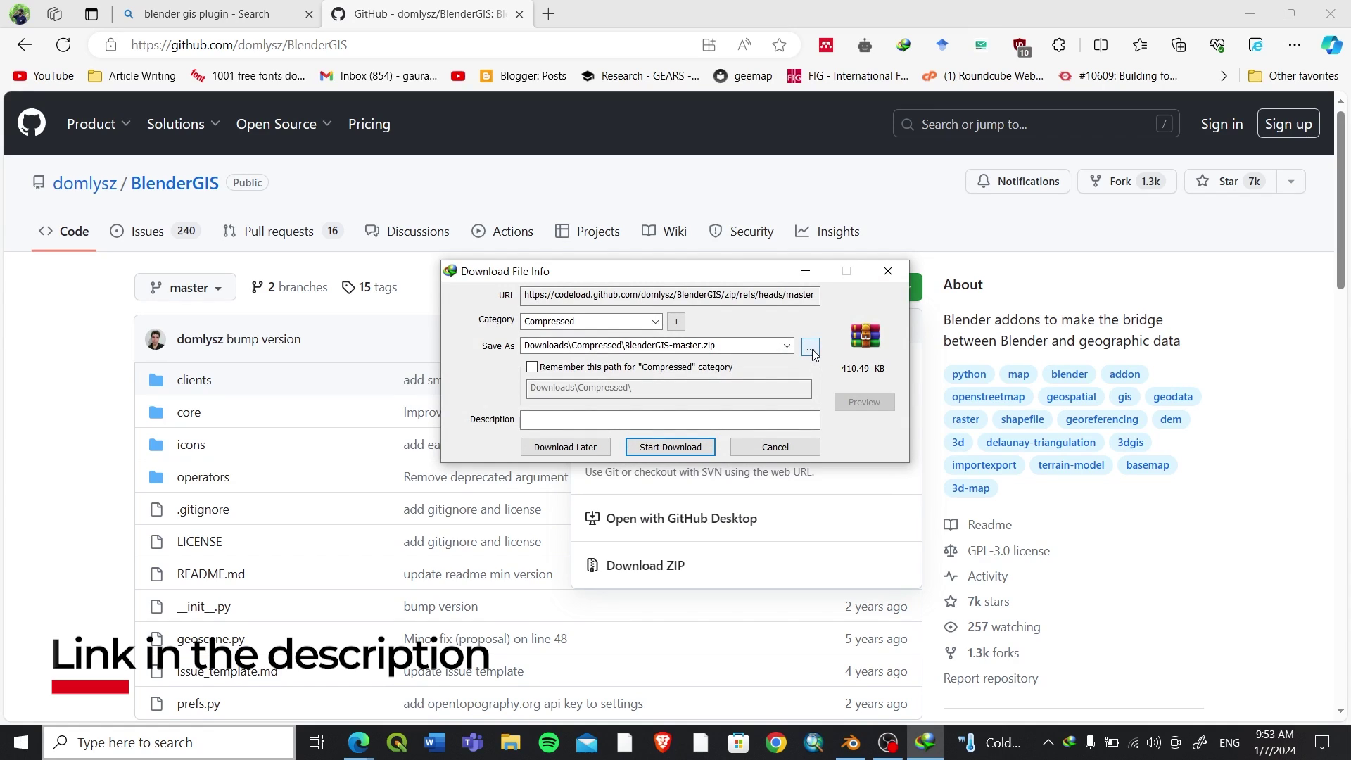
Save BlenderGIS-master.zip to the Desktop and let the download finish
{"action": "left_click", "coordinate": [810, 347]}
{"action": "scroll", "coordinate": [386, 353], "scroll_direction": "up", "scroll_amount": 3}
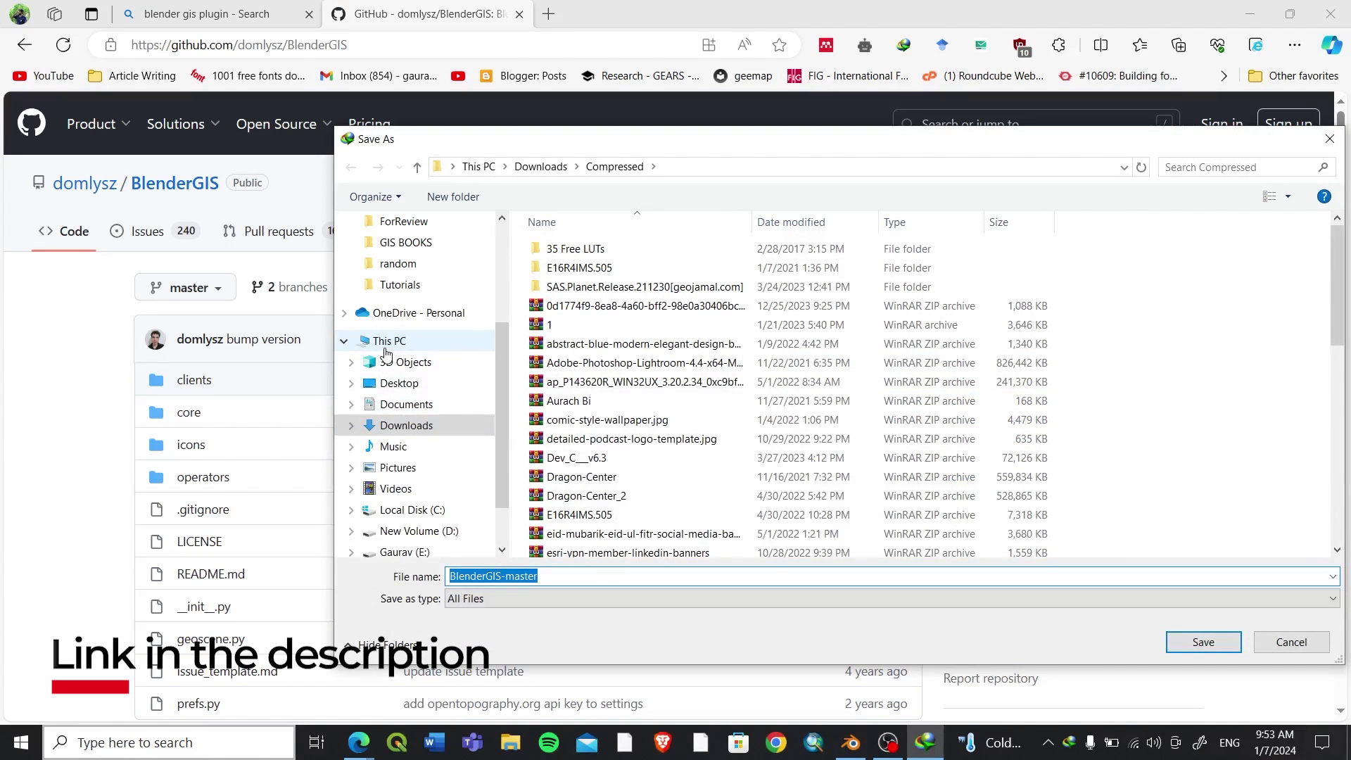
{"action": "scroll", "coordinate": [386, 354], "scroll_direction": "up", "scroll_amount": 2}
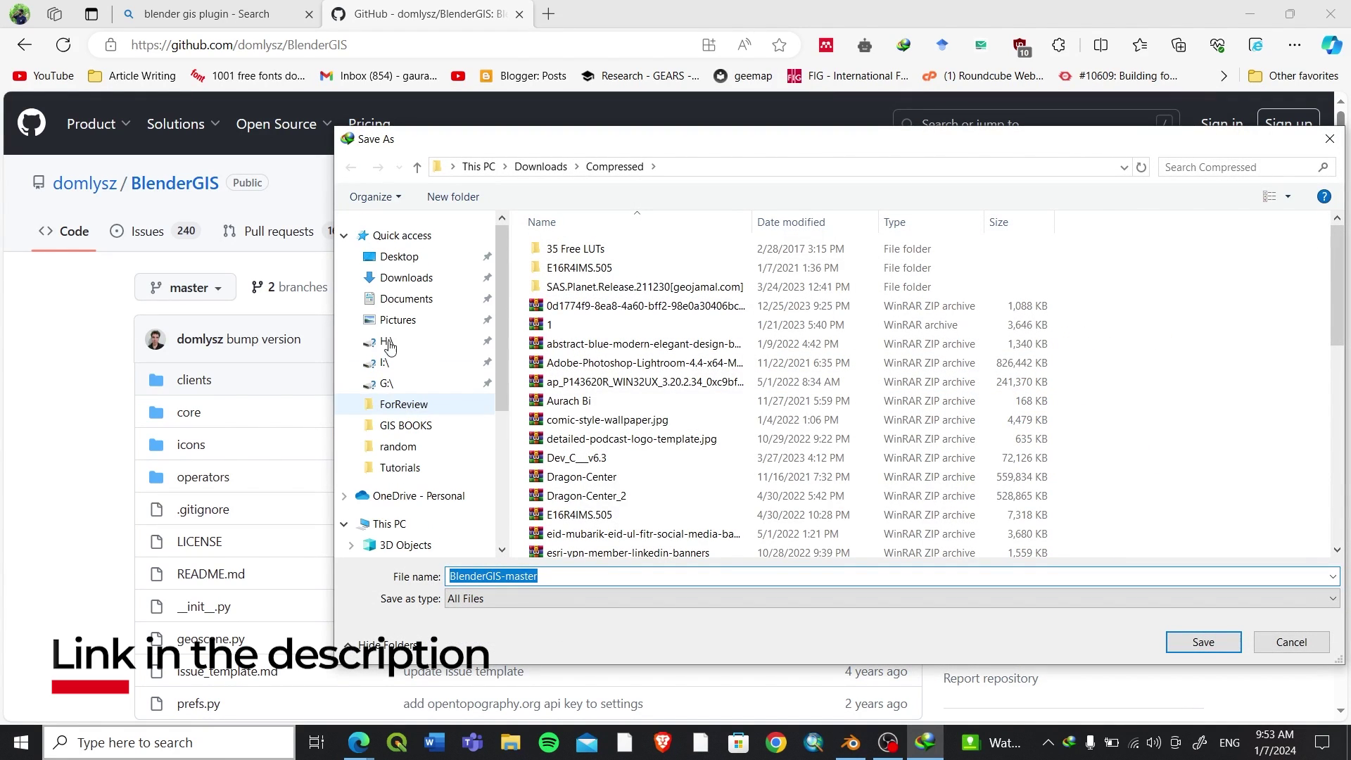
{"action": "left_click", "coordinate": [401, 259]}
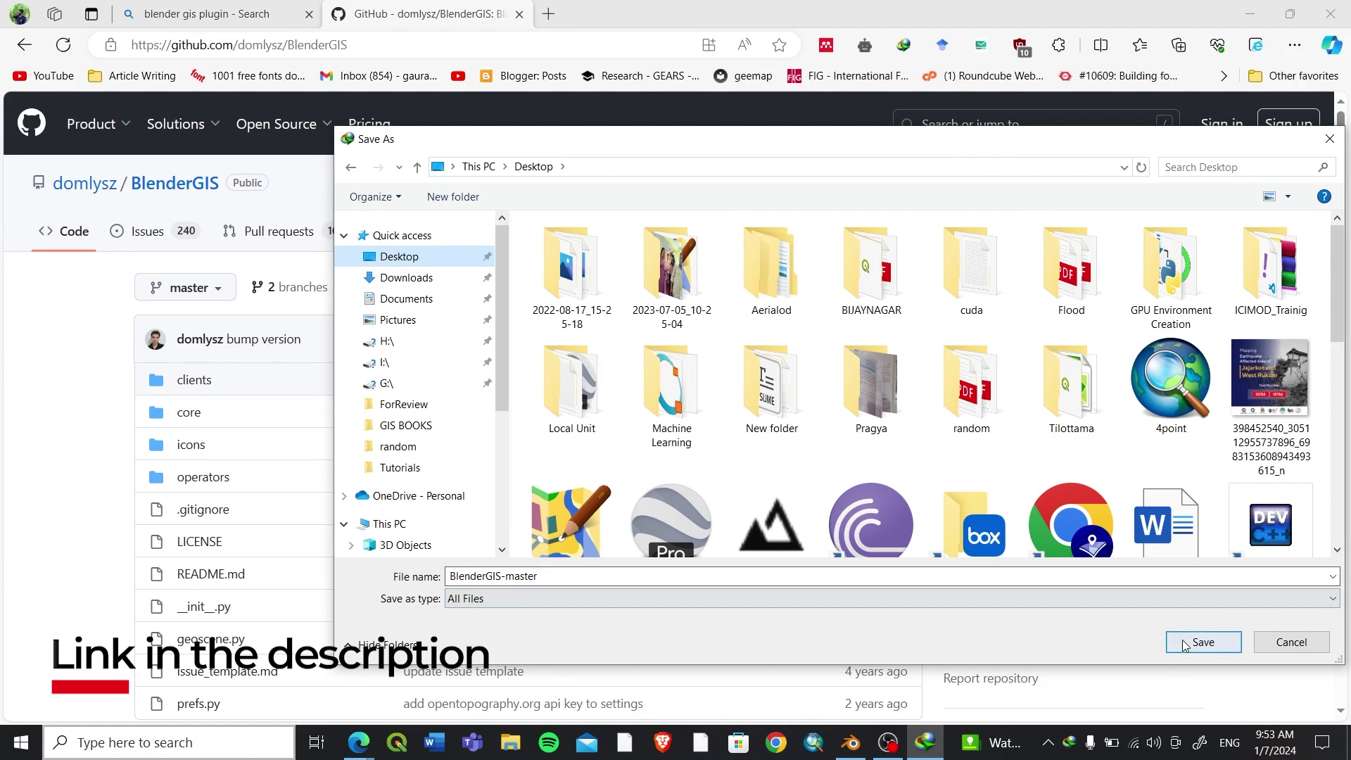
{"action": "left_click", "coordinate": [1189, 642]}
{"action": "left_click", "coordinate": [700, 443]}
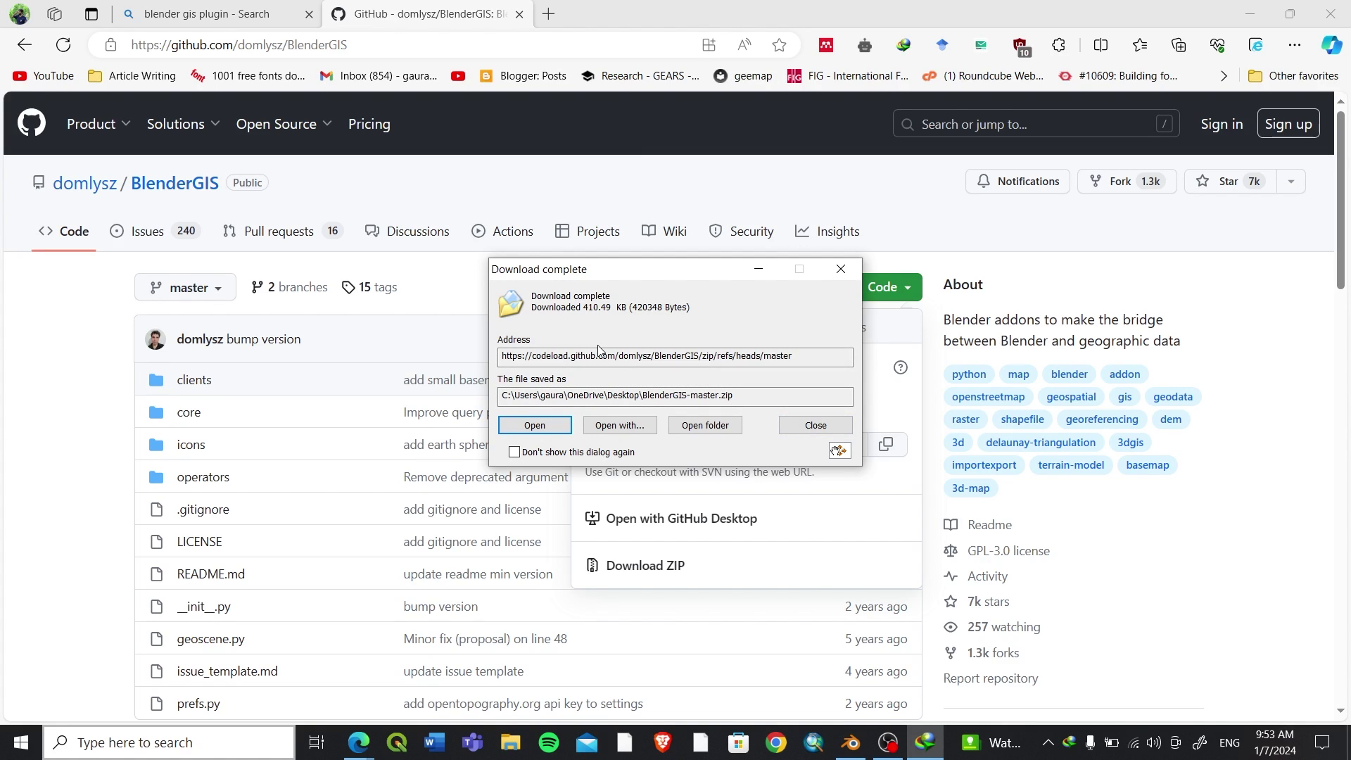
{"action": "left_click", "coordinate": [816, 425]}
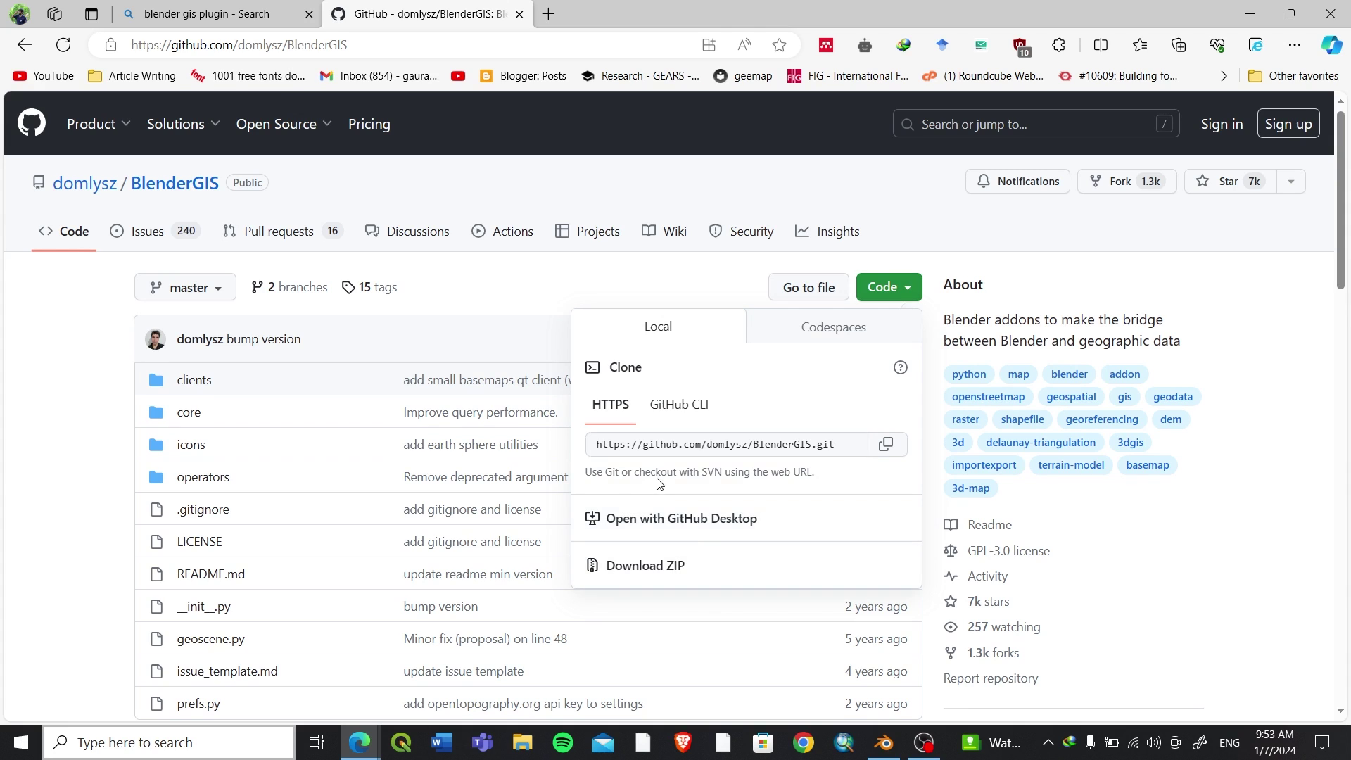
Return to Blender and open Edit > Preferences
{"action": "left_click", "coordinate": [884, 742]}
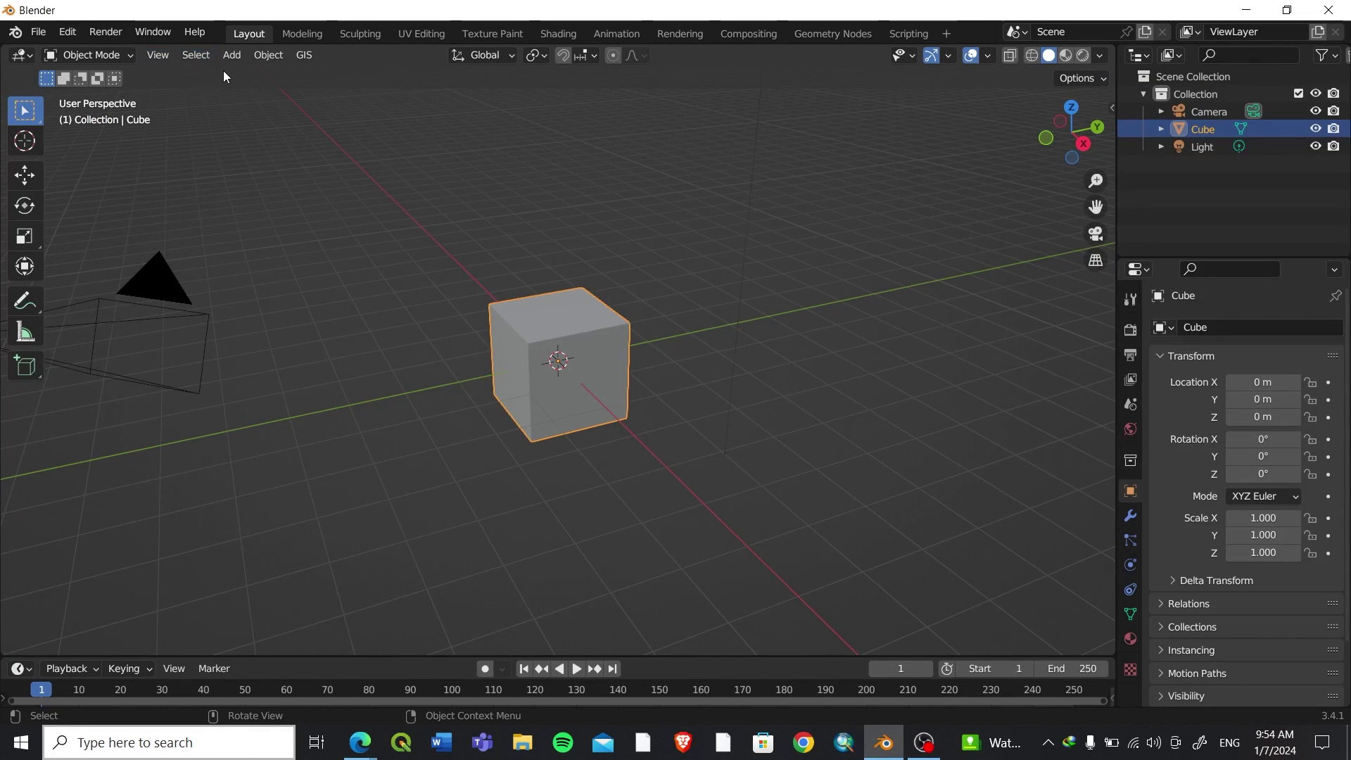
{"action": "left_click", "coordinate": [67, 32]}
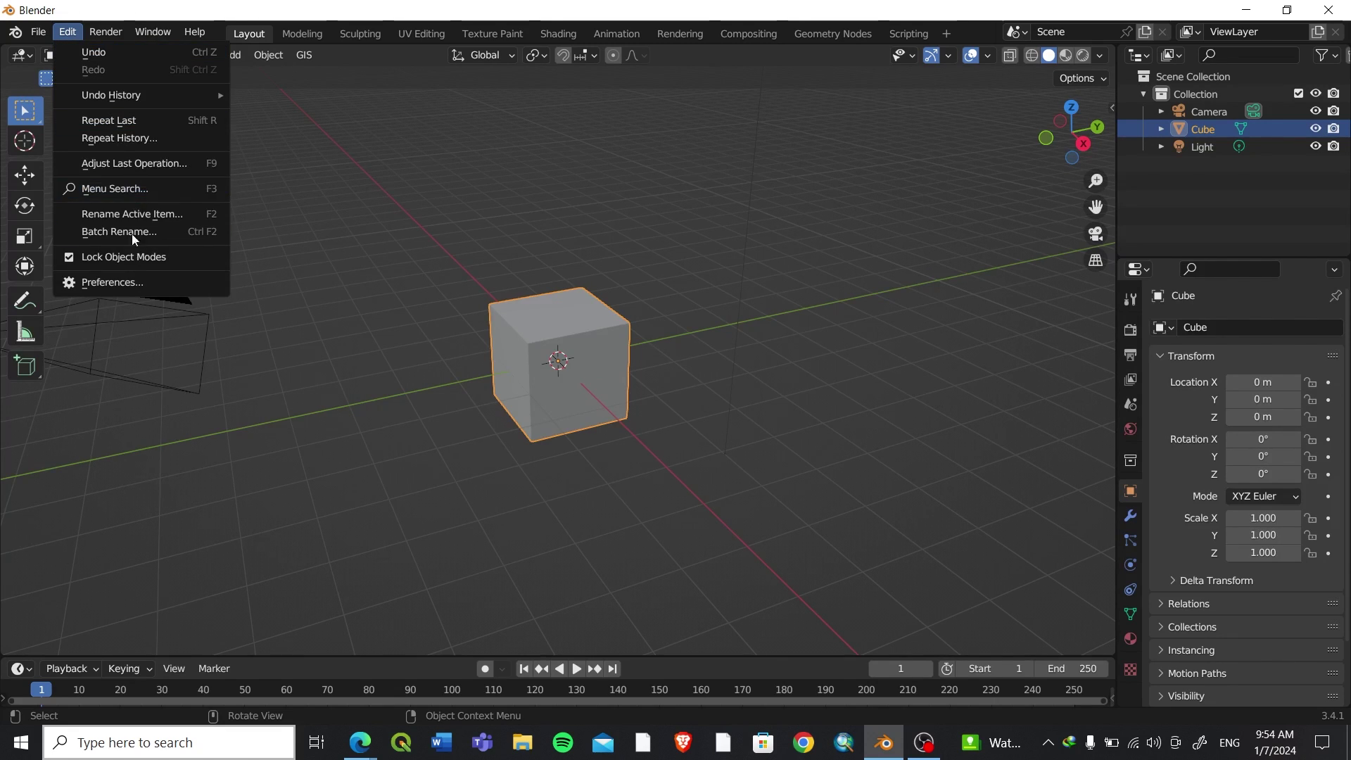
{"action": "left_click", "coordinate": [104, 281]}
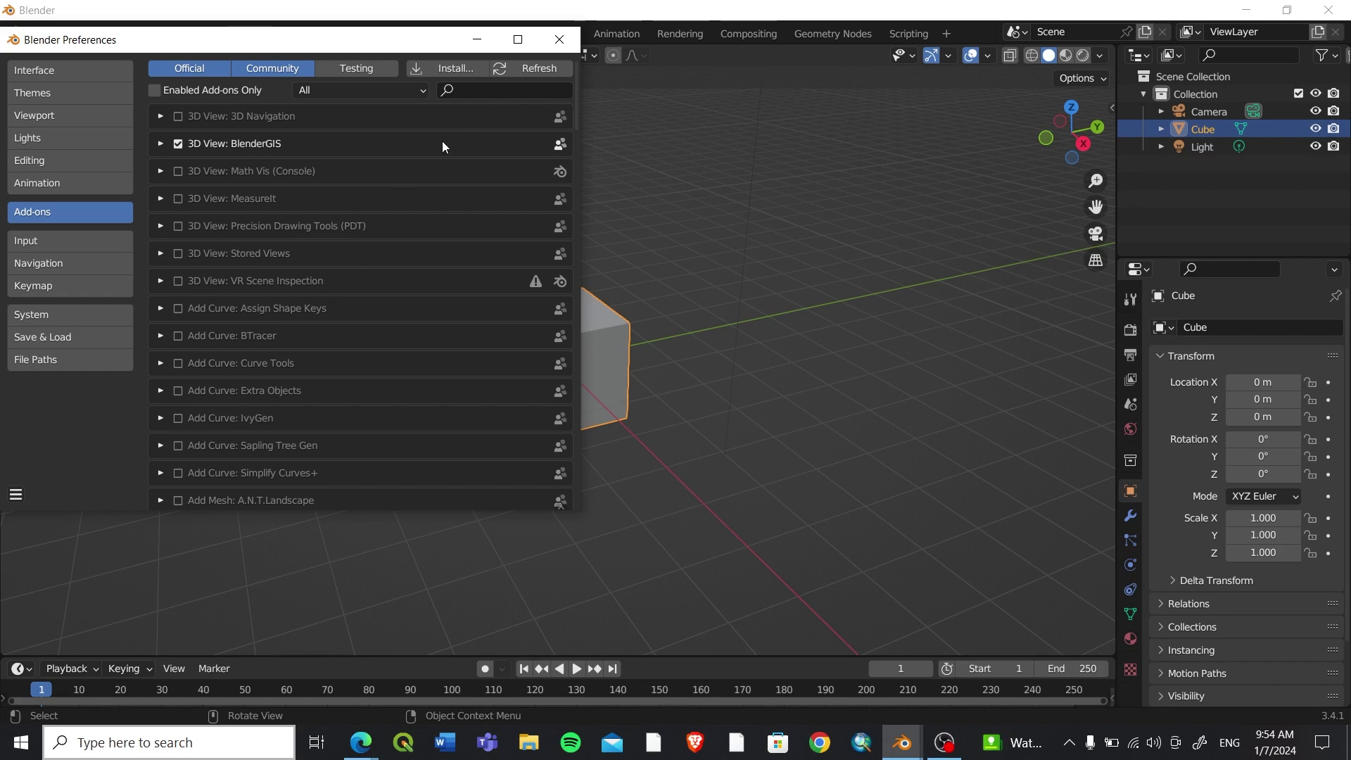
Install BlenderGIS-master.zip from the Desktop as an add-on, then close Preferences
{"action": "left_click", "coordinate": [449, 68]}
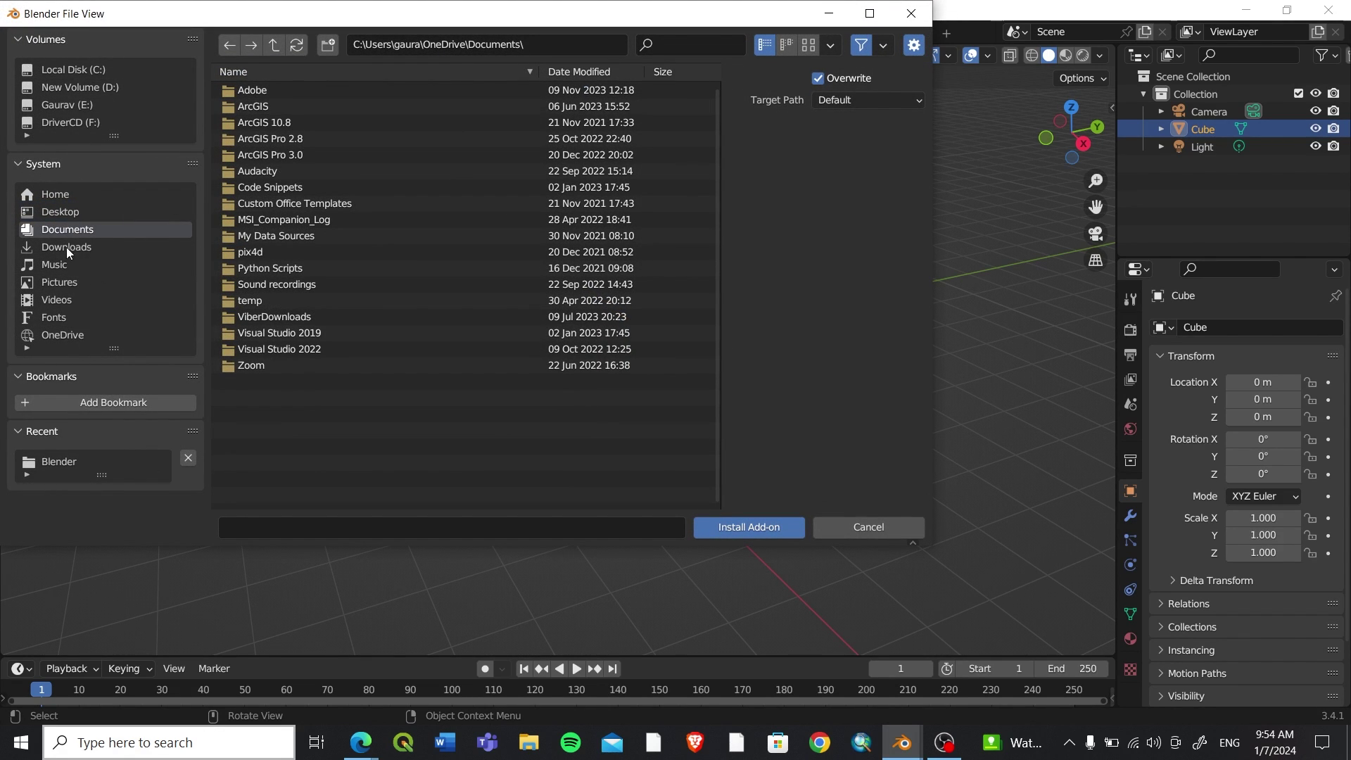
{"action": "left_click", "coordinate": [74, 212]}
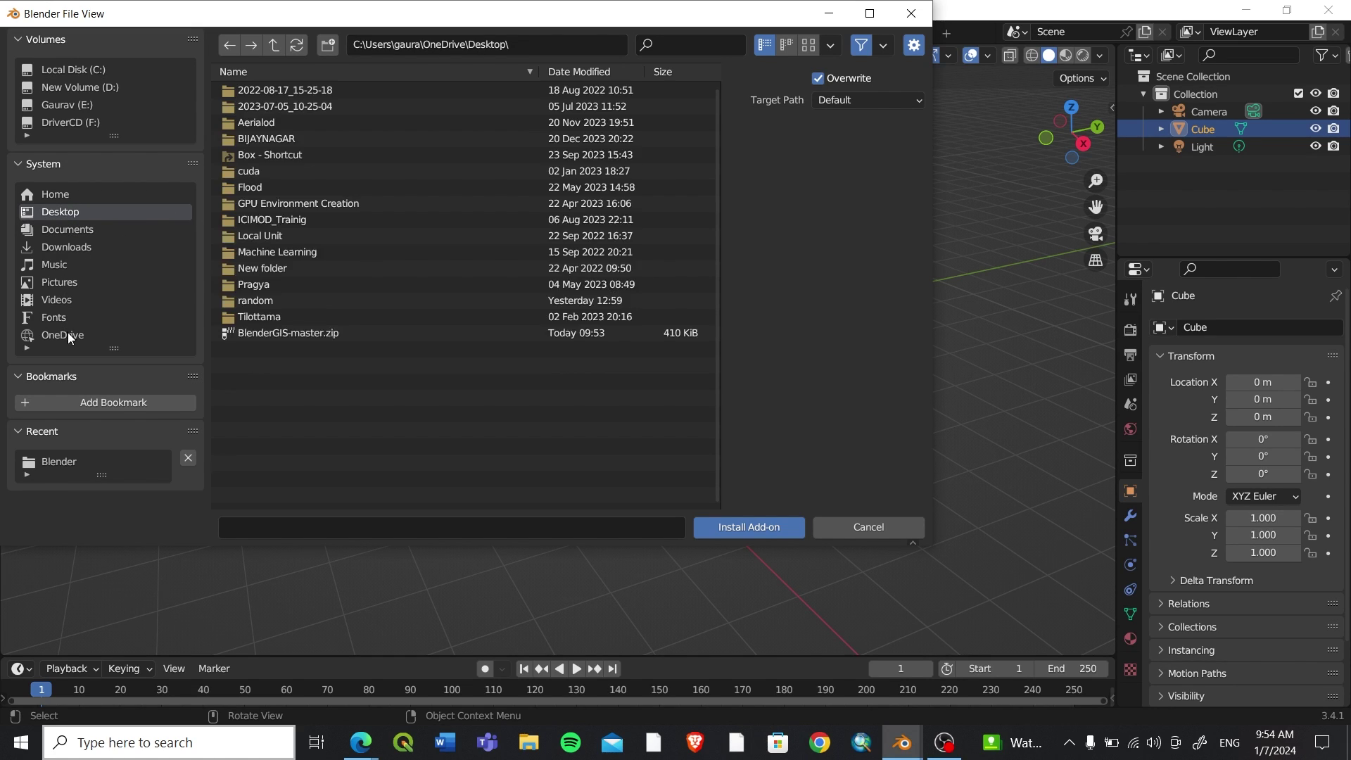
{"action": "left_click", "coordinate": [285, 335]}
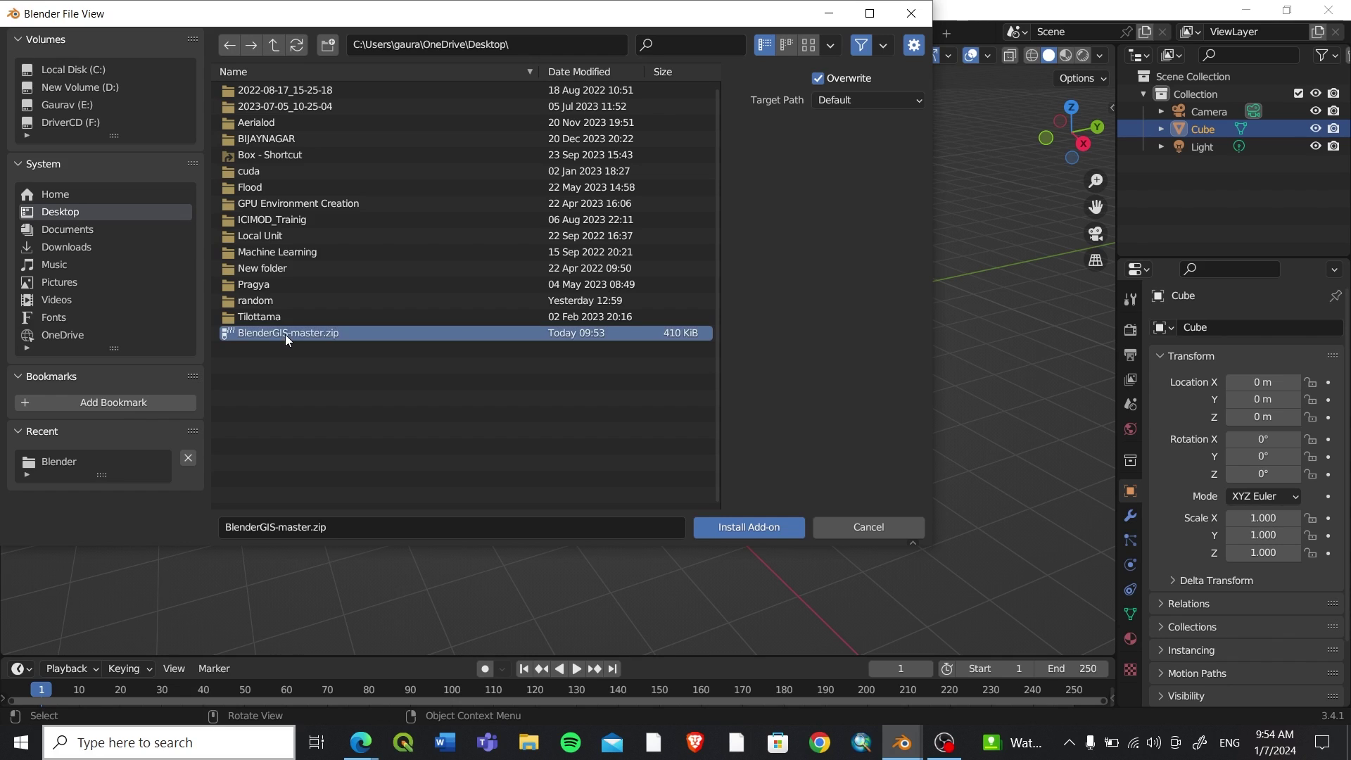
{"action": "left_click", "coordinate": [747, 529]}
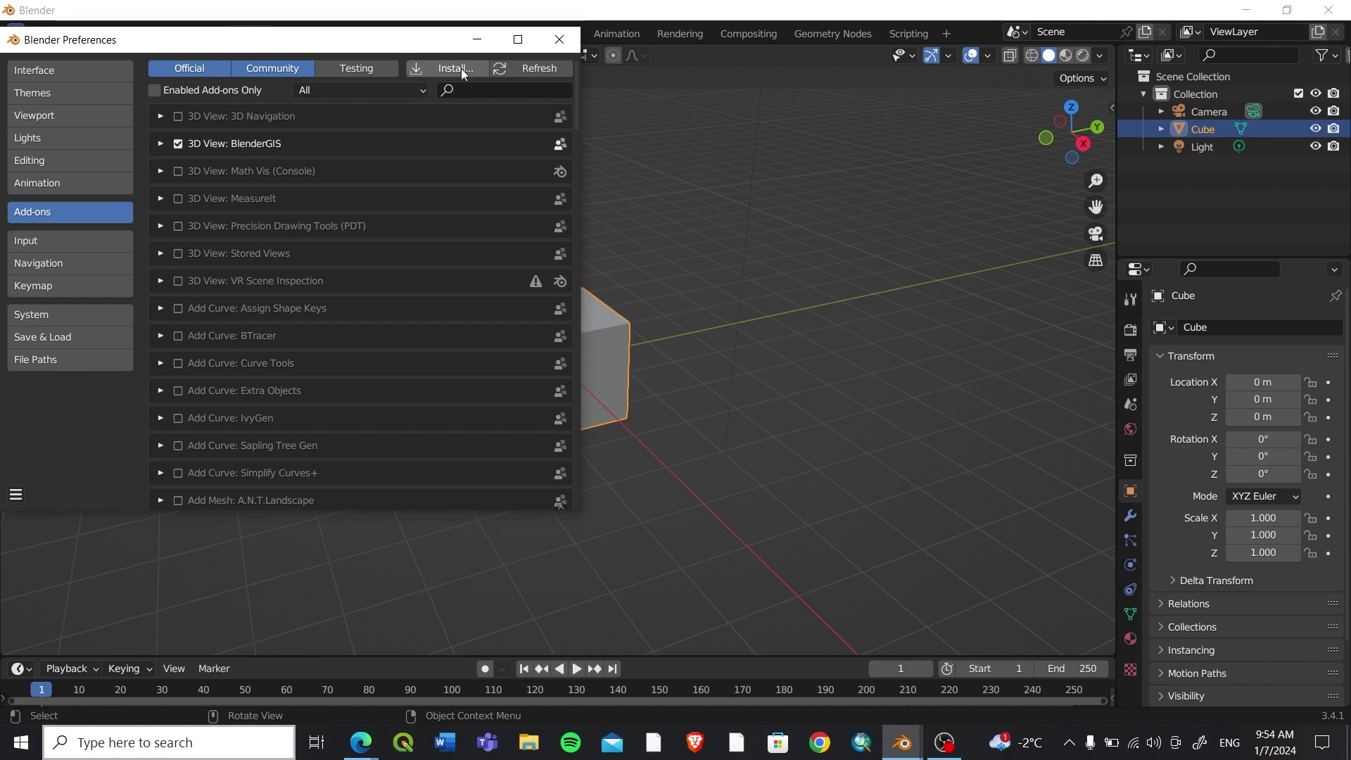
{"action": "left_click", "coordinate": [555, 42]}
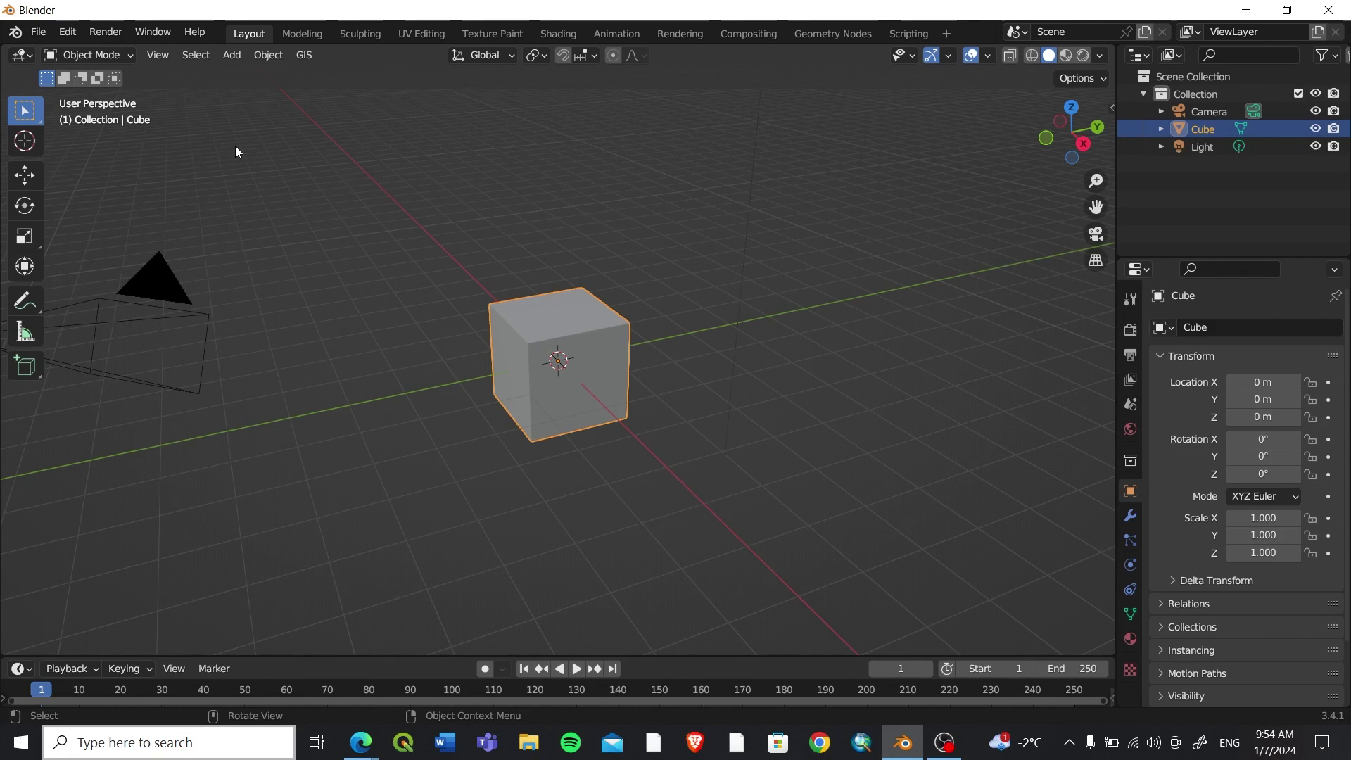
Reveal the GIS Web geodata options: Basemap, Get OSM and Get elevation (SRTM)
{"action": "left_click", "coordinate": [308, 57]}
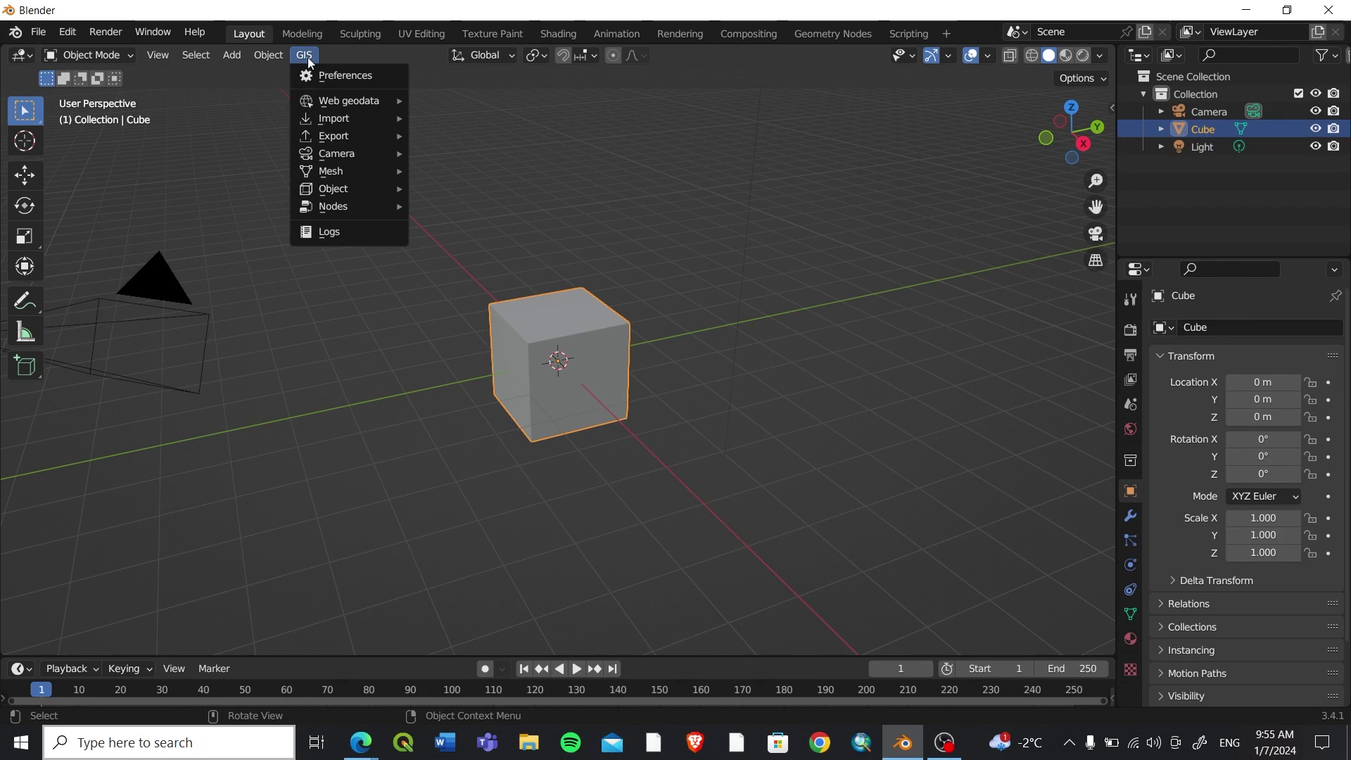
{"action": "mouse_move", "coordinate": [366, 100]}
{"action": "mouse_move", "coordinate": [358, 150]}
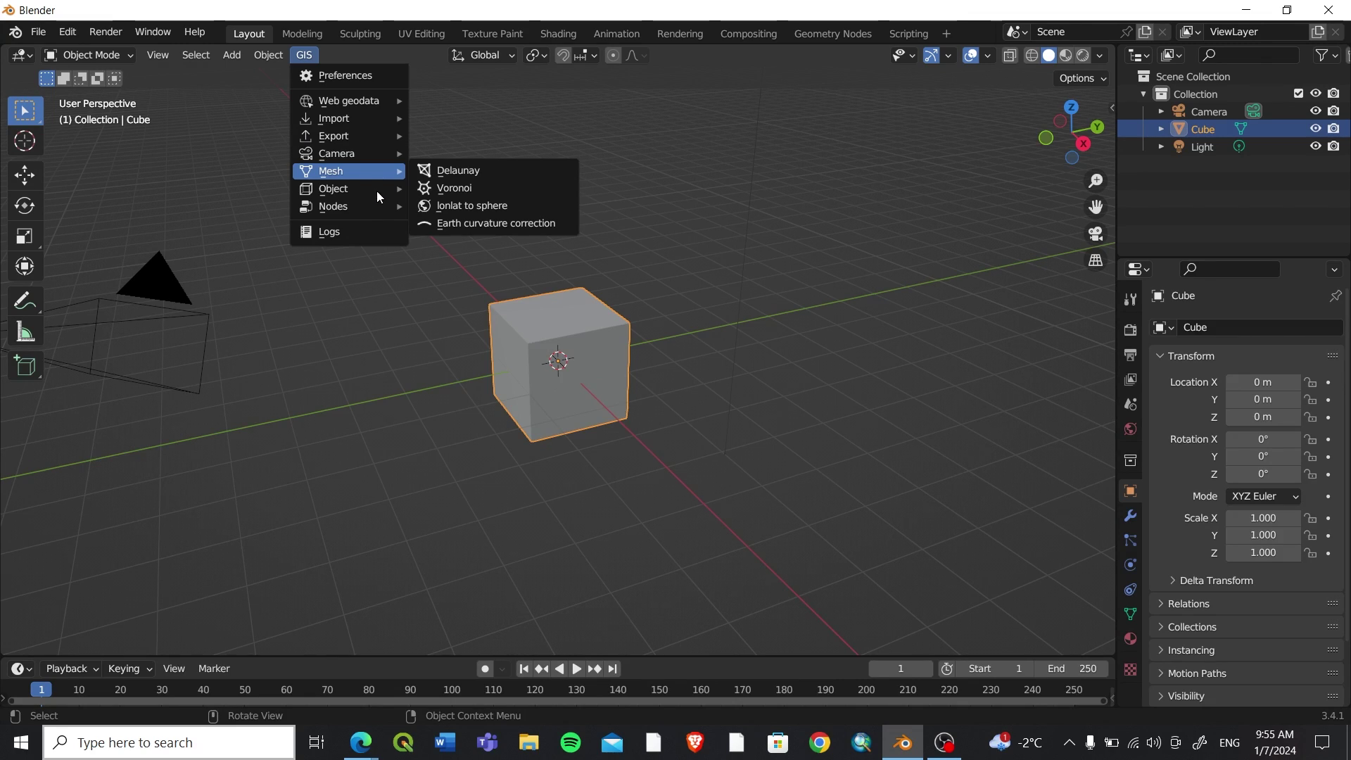
{"action": "mouse_move", "coordinate": [364, 190]}
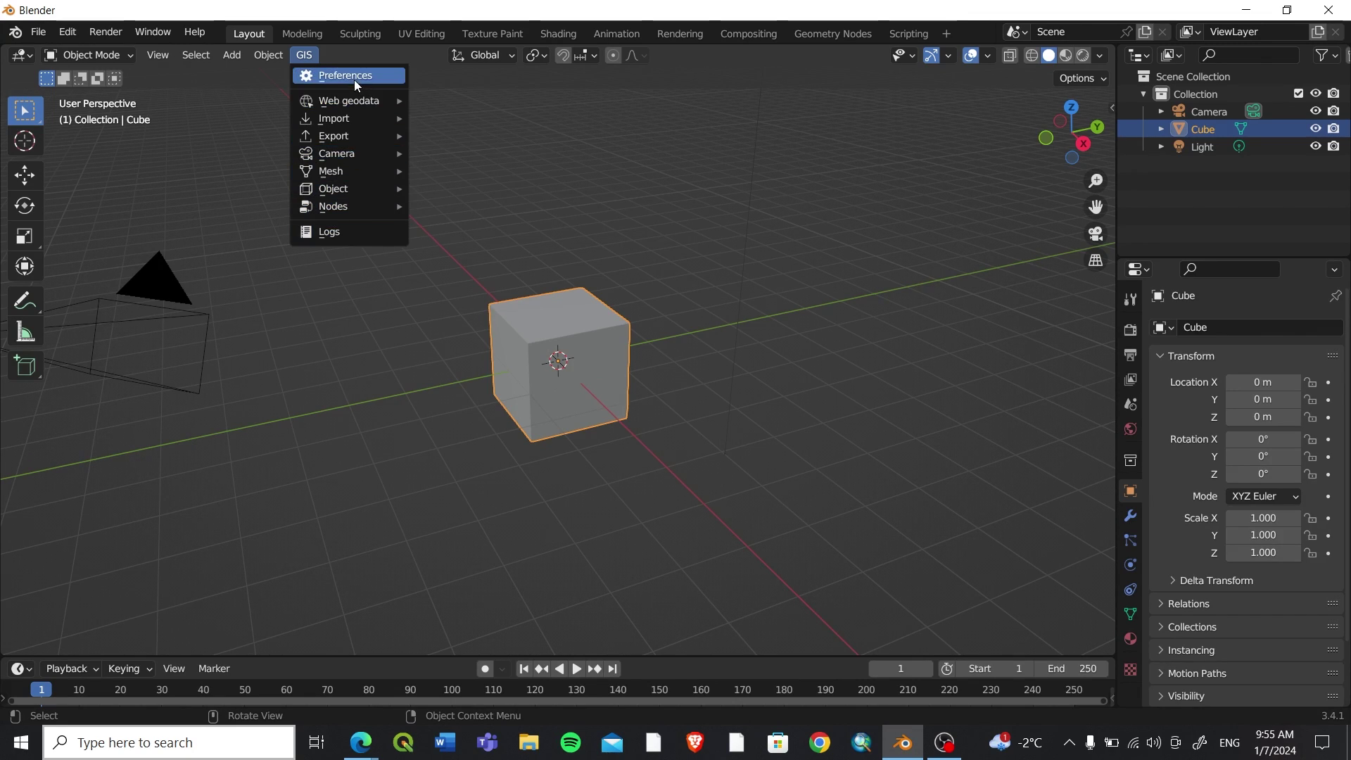
Load a basemap with Google source and Satellite layer, then zoom the map
{"action": "mouse_move", "coordinate": [377, 109]}
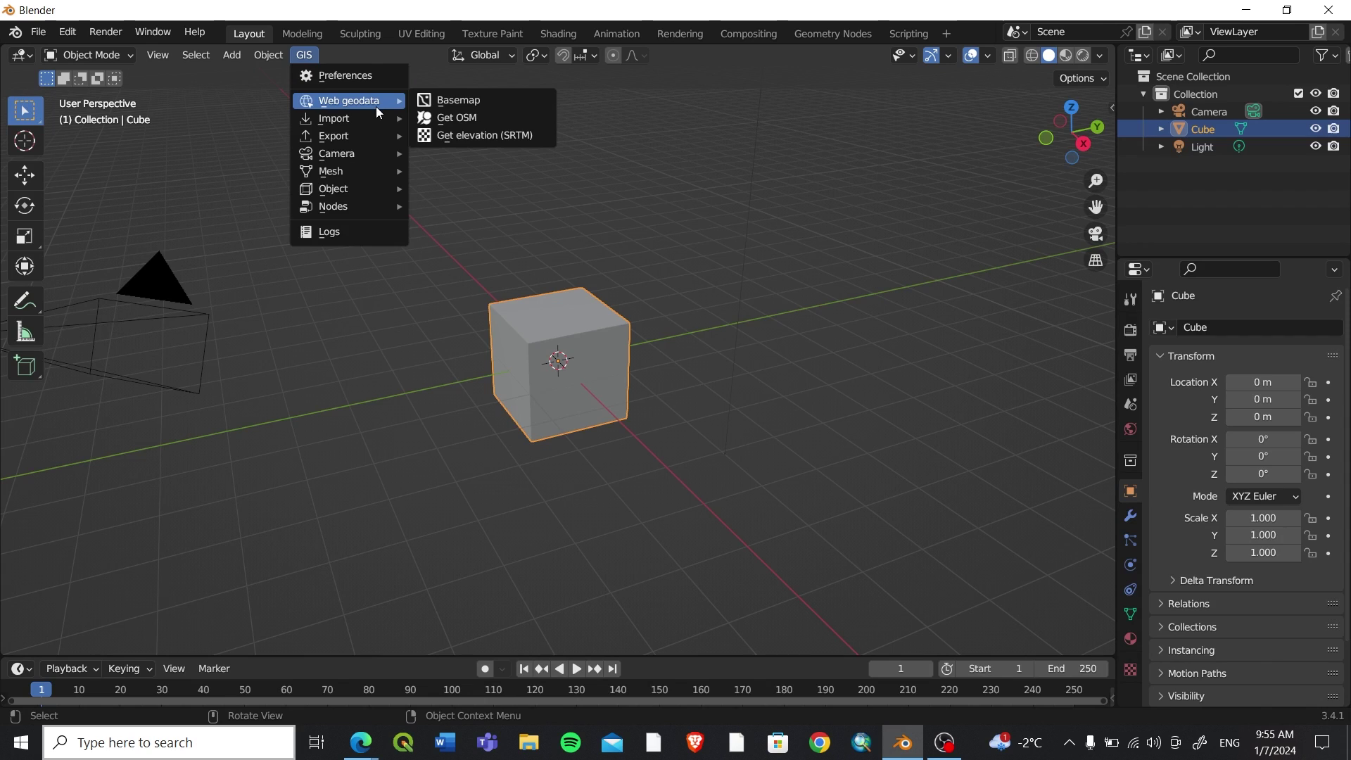
{"action": "left_click", "coordinate": [437, 99]}
{"action": "left_click", "coordinate": [416, 132]}
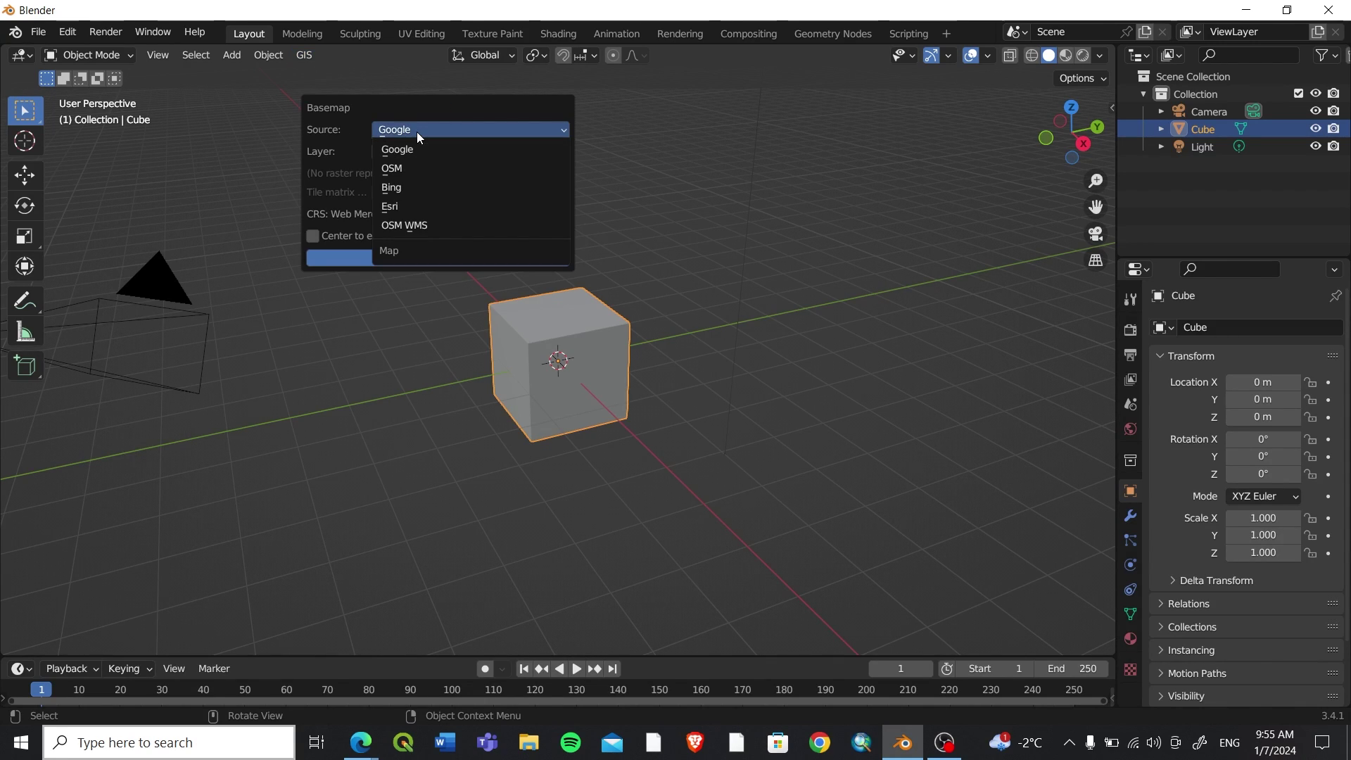
{"action": "left_click", "coordinate": [402, 137]}
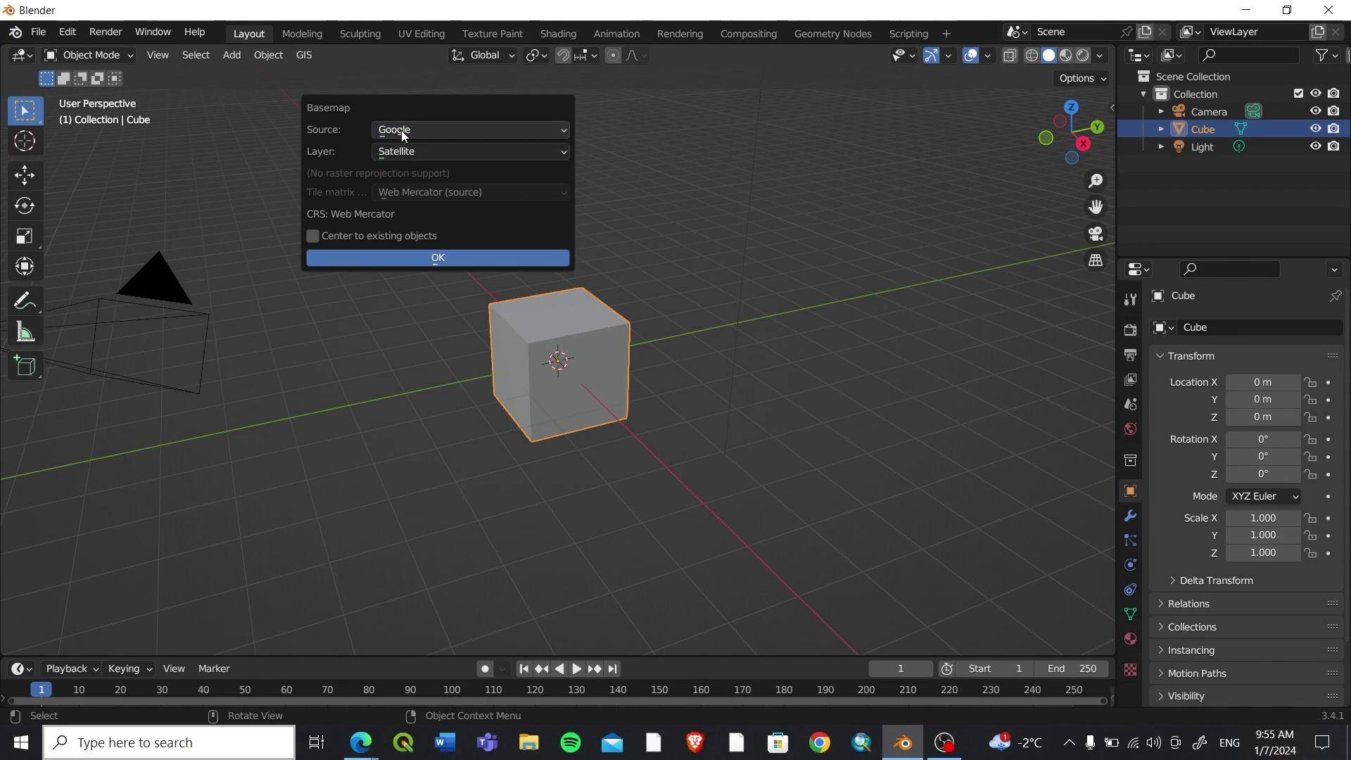
{"action": "left_click", "coordinate": [406, 153]}
{"action": "left_click", "coordinate": [407, 153]}
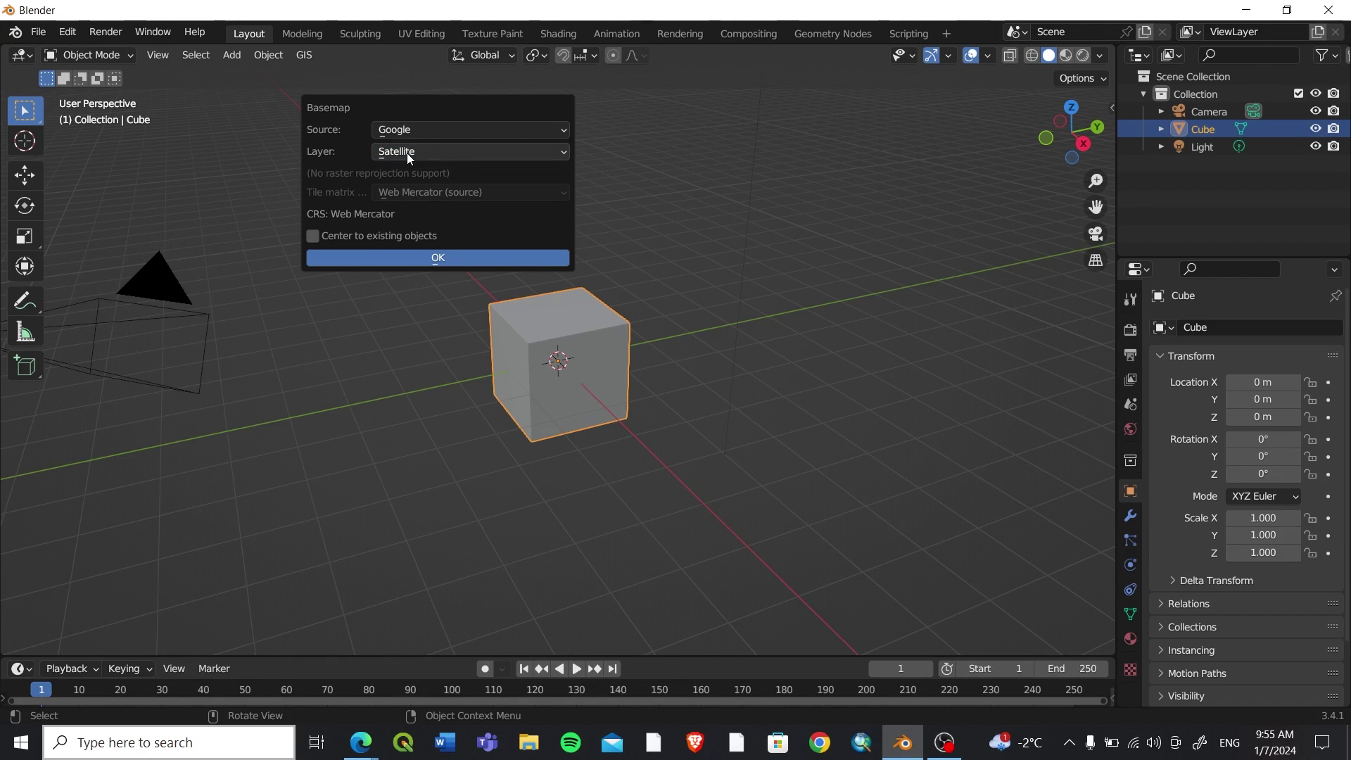
{"action": "left_click", "coordinate": [438, 259]}
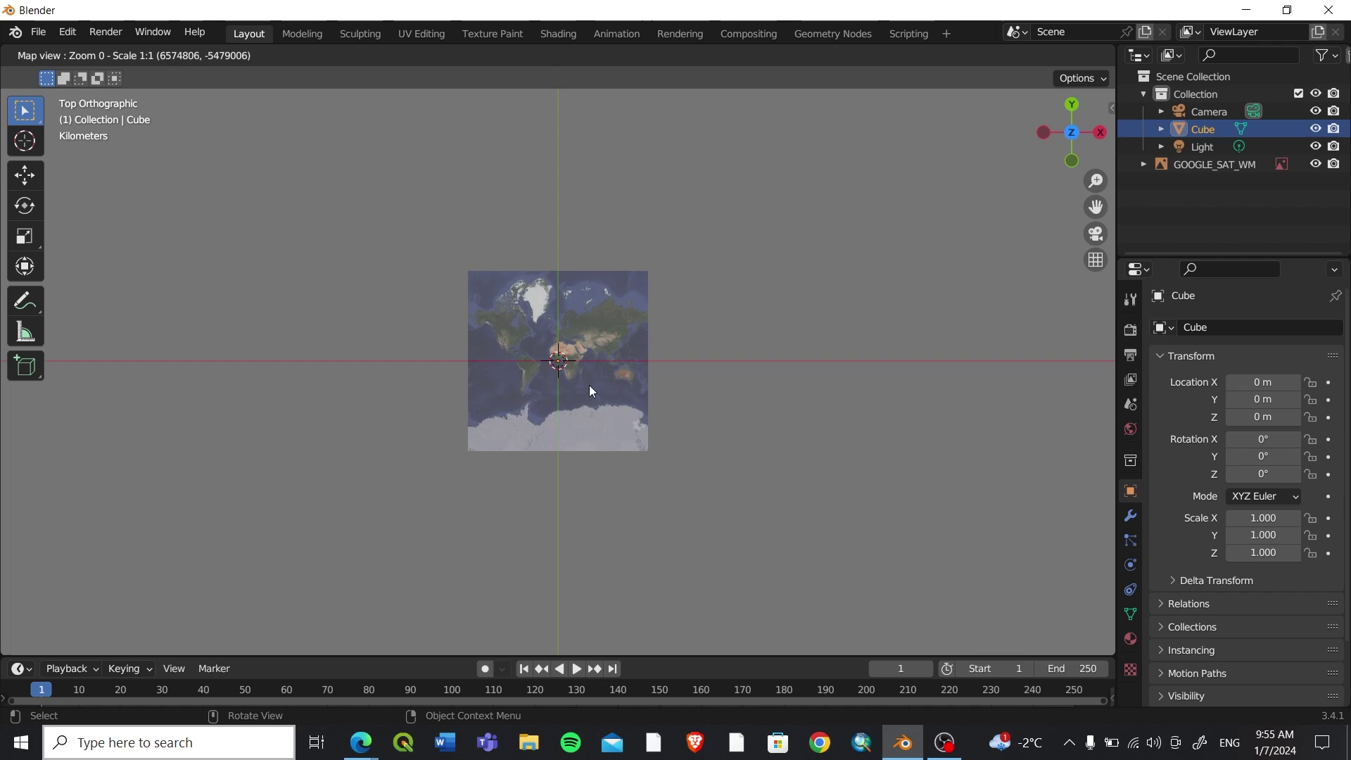
{"action": "scroll", "coordinate": [584, 382], "scroll_direction": "up", "scroll_amount": 1}
{"action": "scroll", "coordinate": [570, 367], "scroll_direction": "up", "scroll_amount": 1}
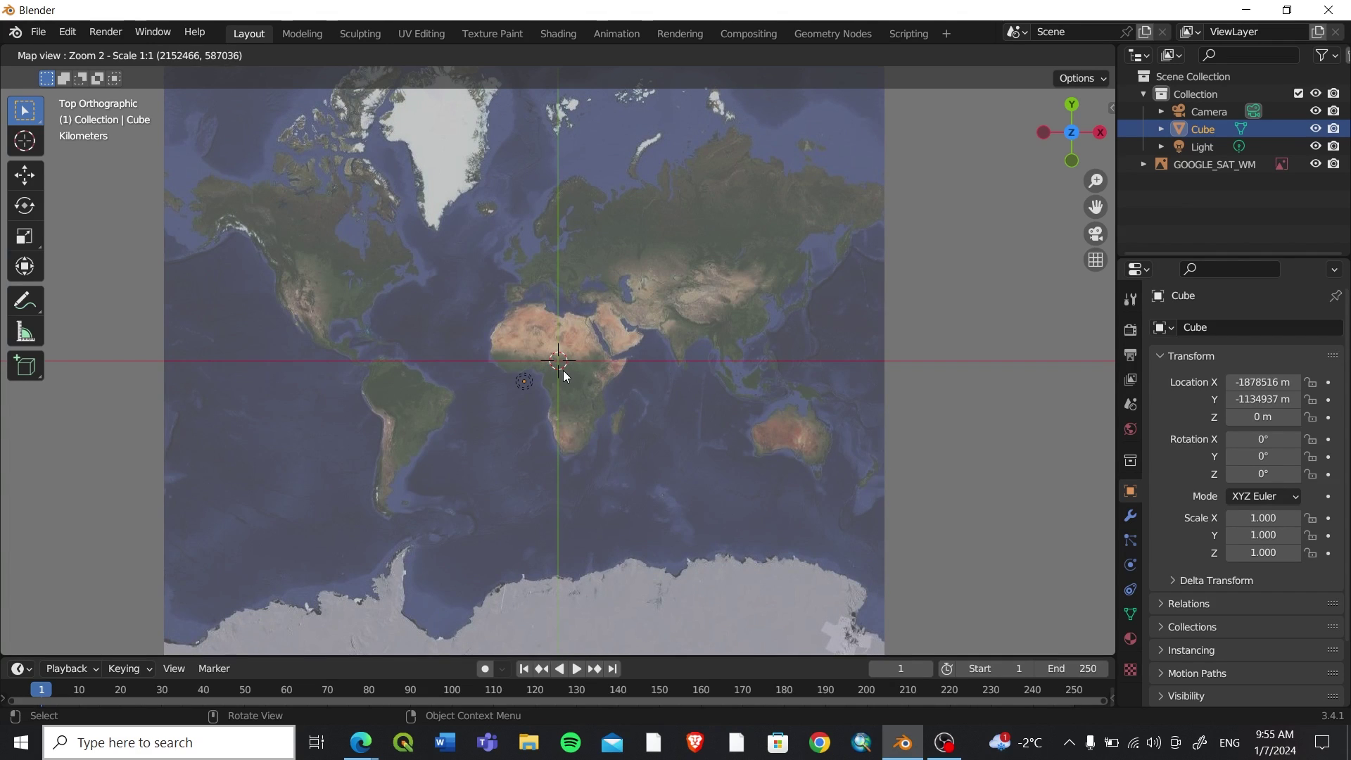
{"action": "scroll", "coordinate": [561, 365], "scroll_direction": "up", "scroll_amount": 1}
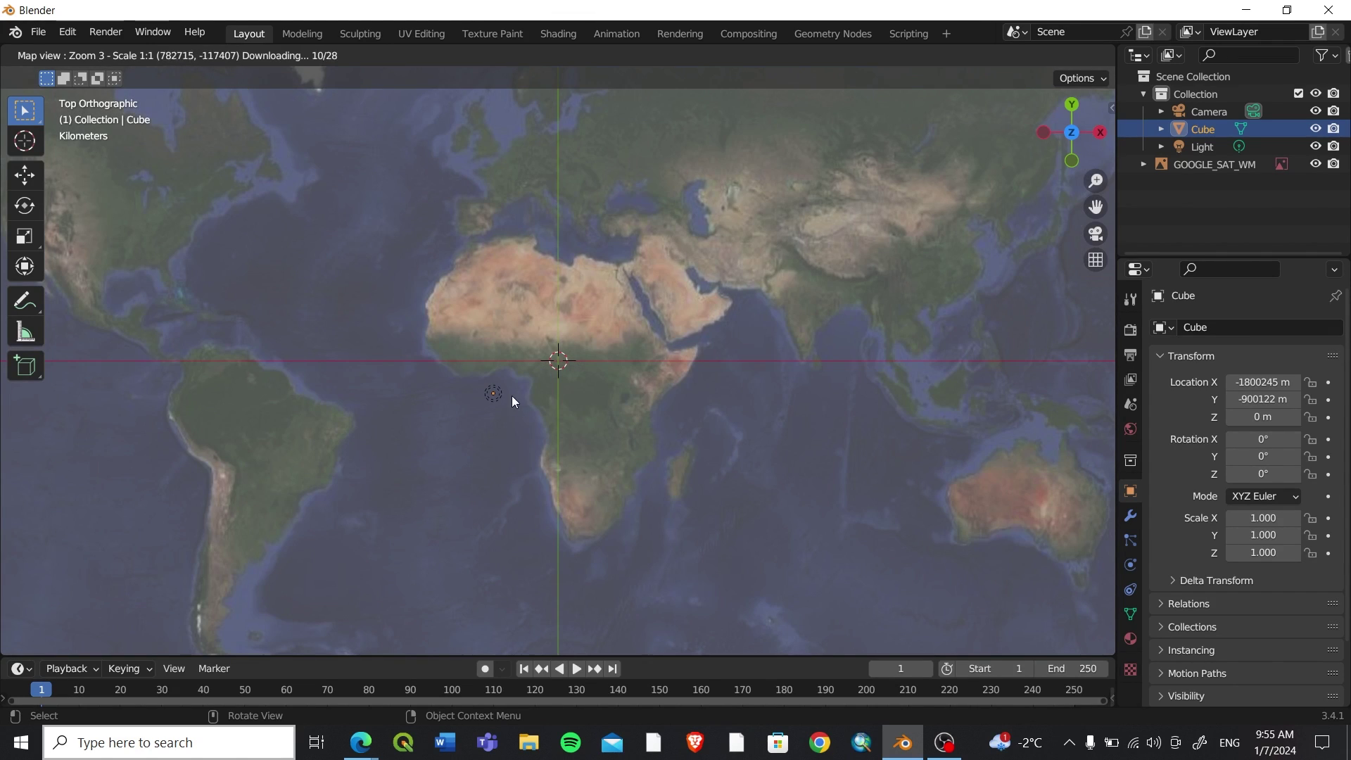
{"action": "scroll", "coordinate": [565, 372], "scroll_direction": "down", "scroll_amount": 1}
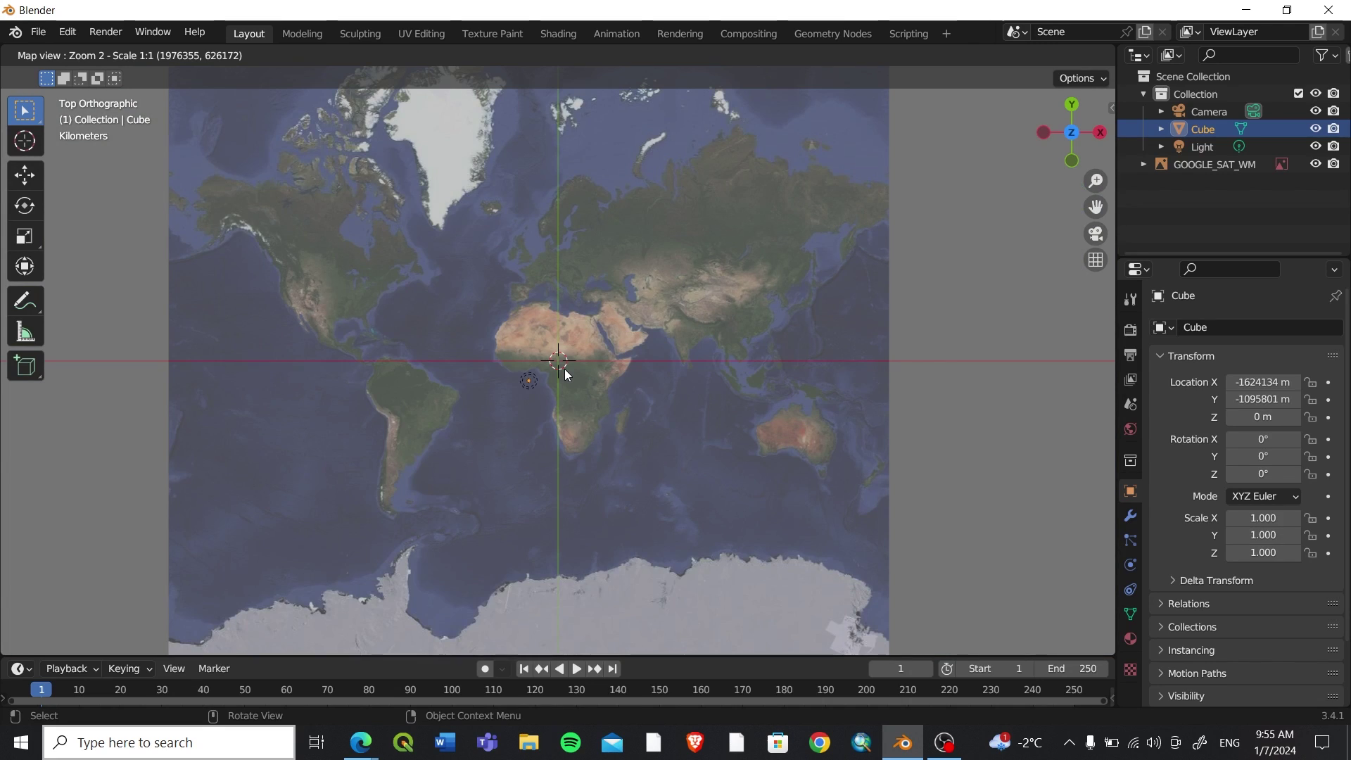
{"action": "scroll", "coordinate": [562, 378], "scroll_direction": "down", "scroll_amount": 1}
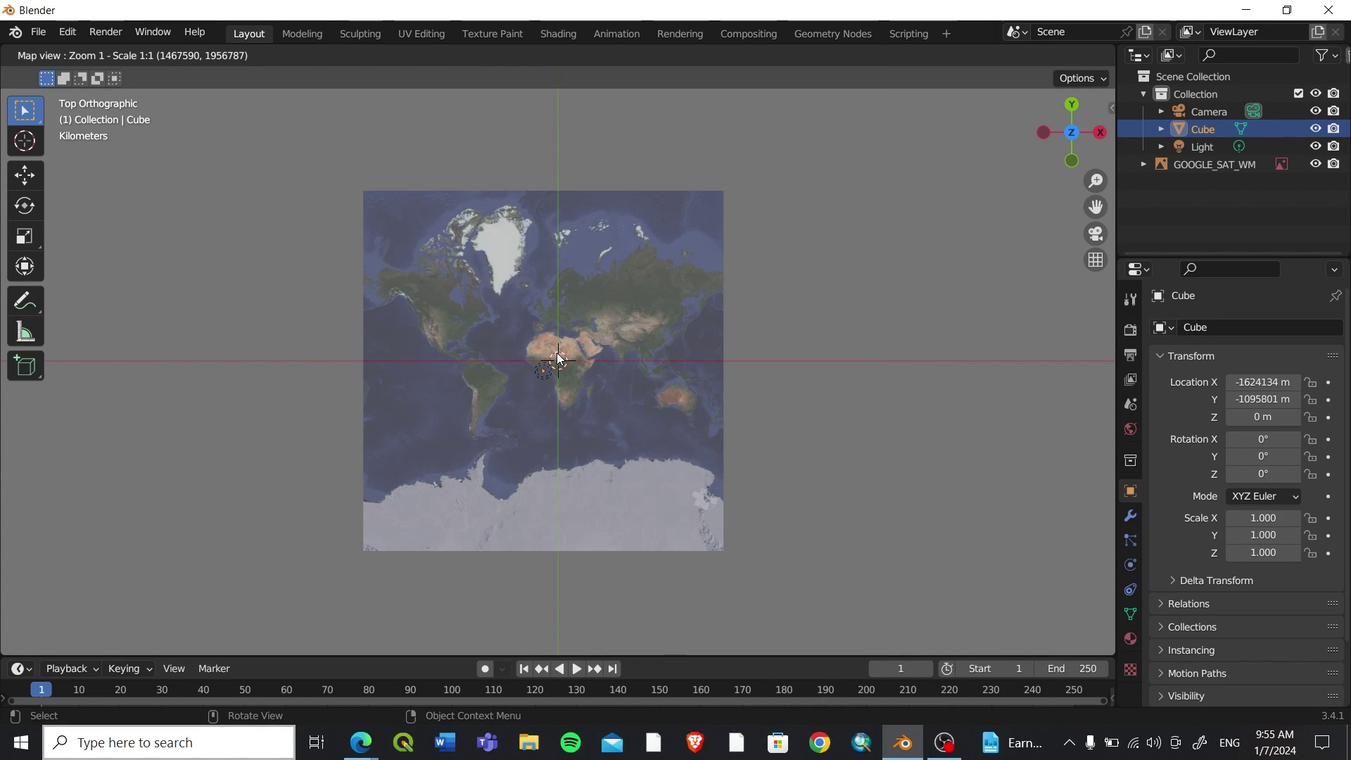
Jump the map to Kathmandu at zoom level 7 through the G go-to dialog
{"action": "left_click", "coordinate": [360, 742]}
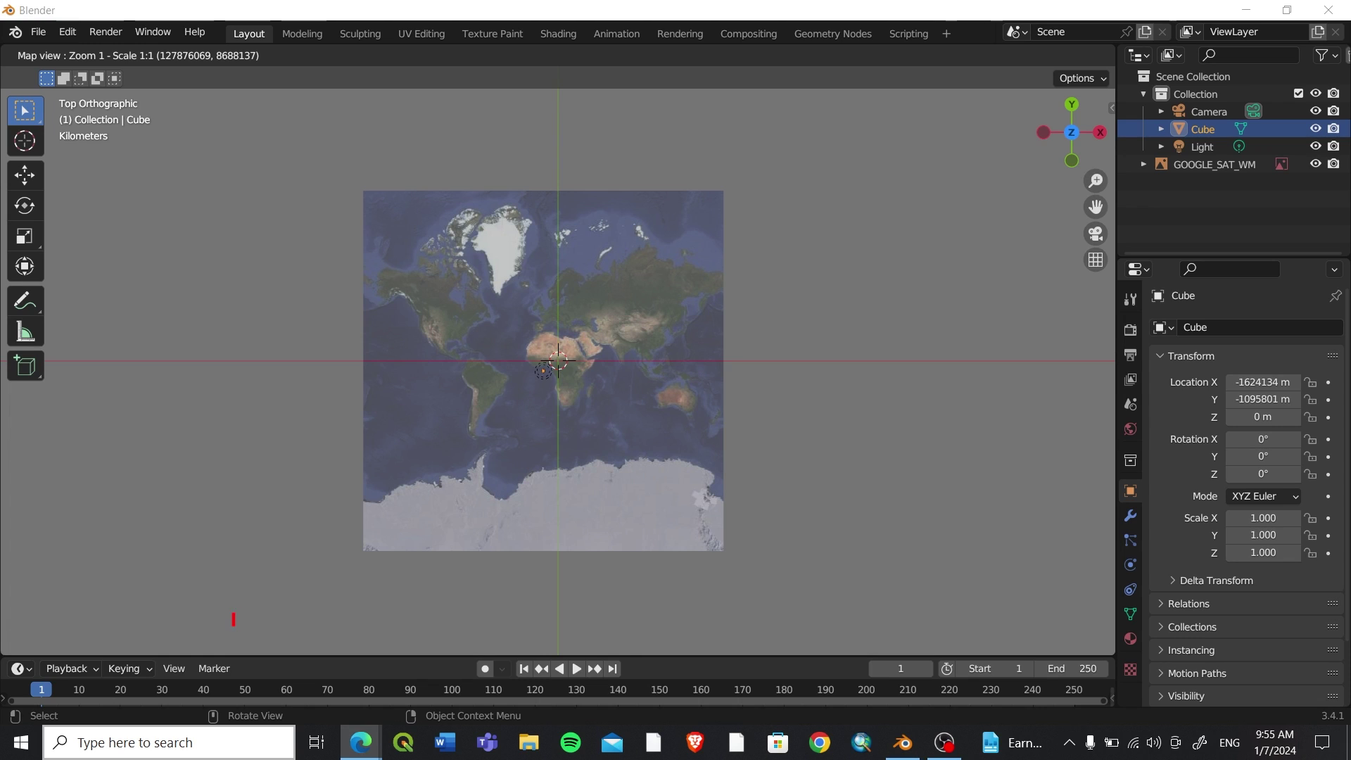
{"action": "left_click", "coordinate": [743, 421]}
{"action": "key", "text": "g"}
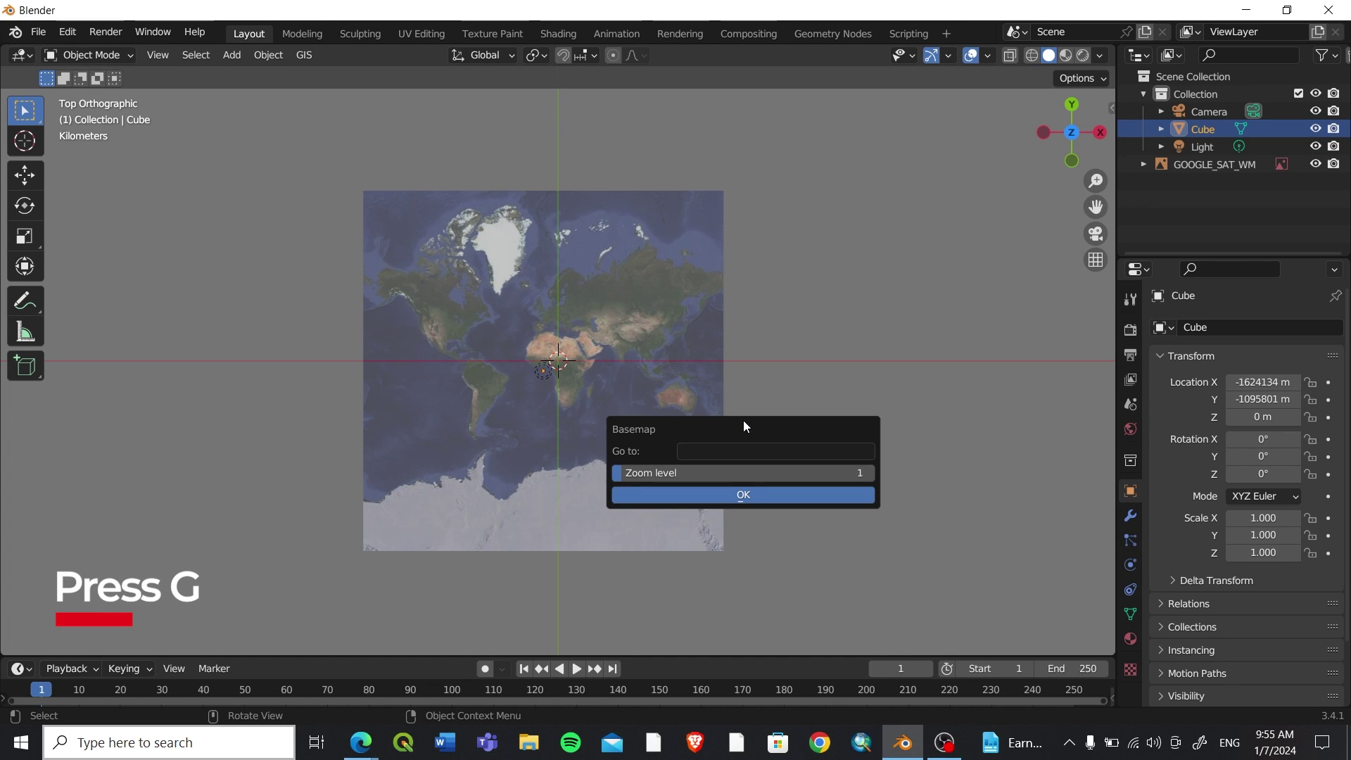
{"action": "left_click_drag", "start_coordinate": [727, 425], "coordinate": [769, 234]}
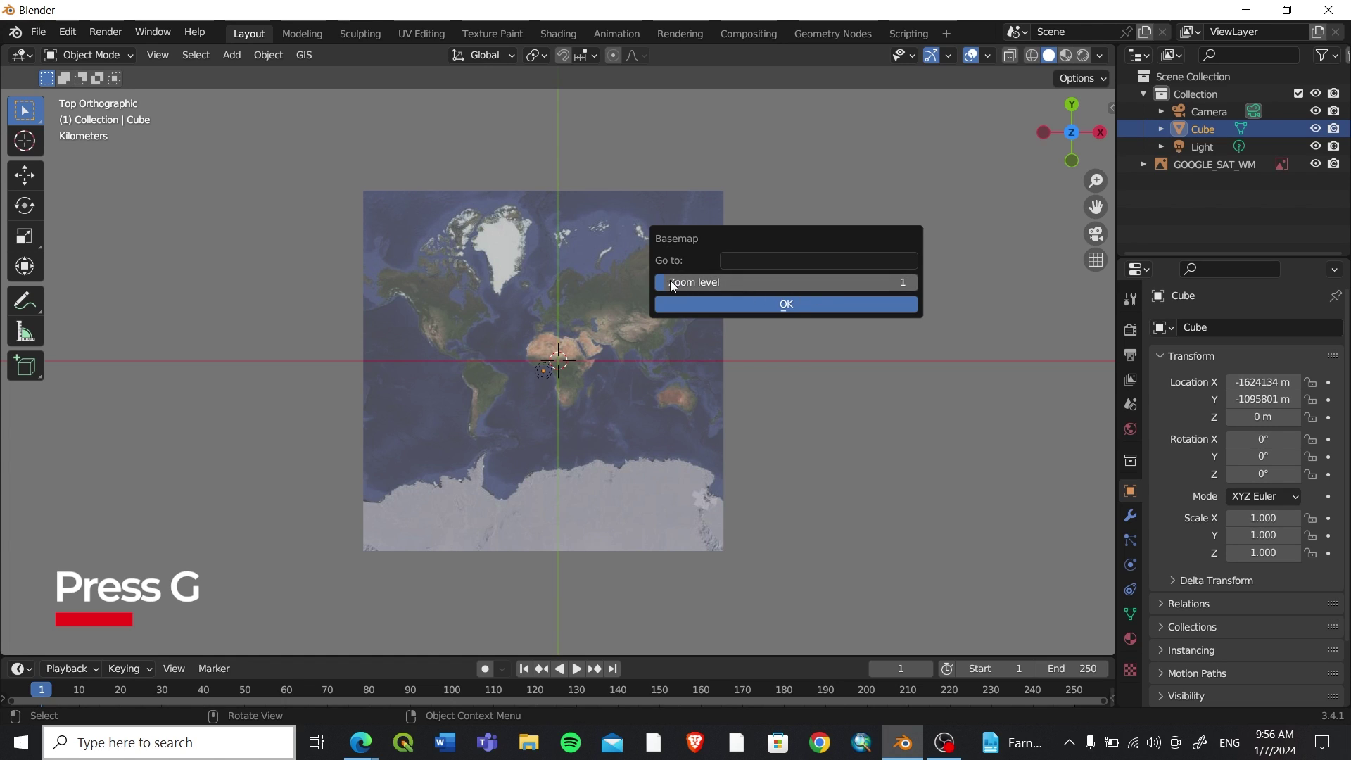
{"action": "left_click_drag", "start_coordinate": [670, 280], "coordinate": [728, 281]}
{"action": "left_click", "coordinate": [749, 261]}
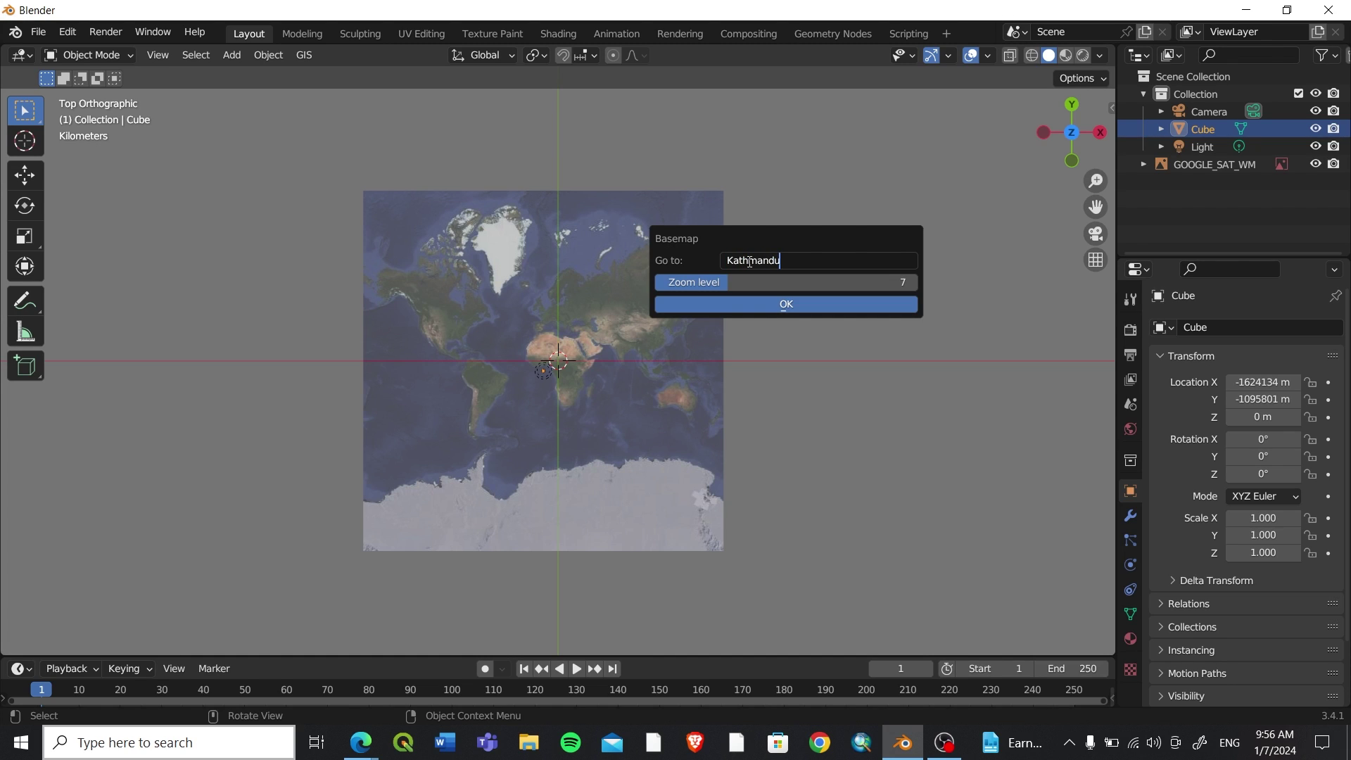
{"action": "left_click", "coordinate": [779, 307]}
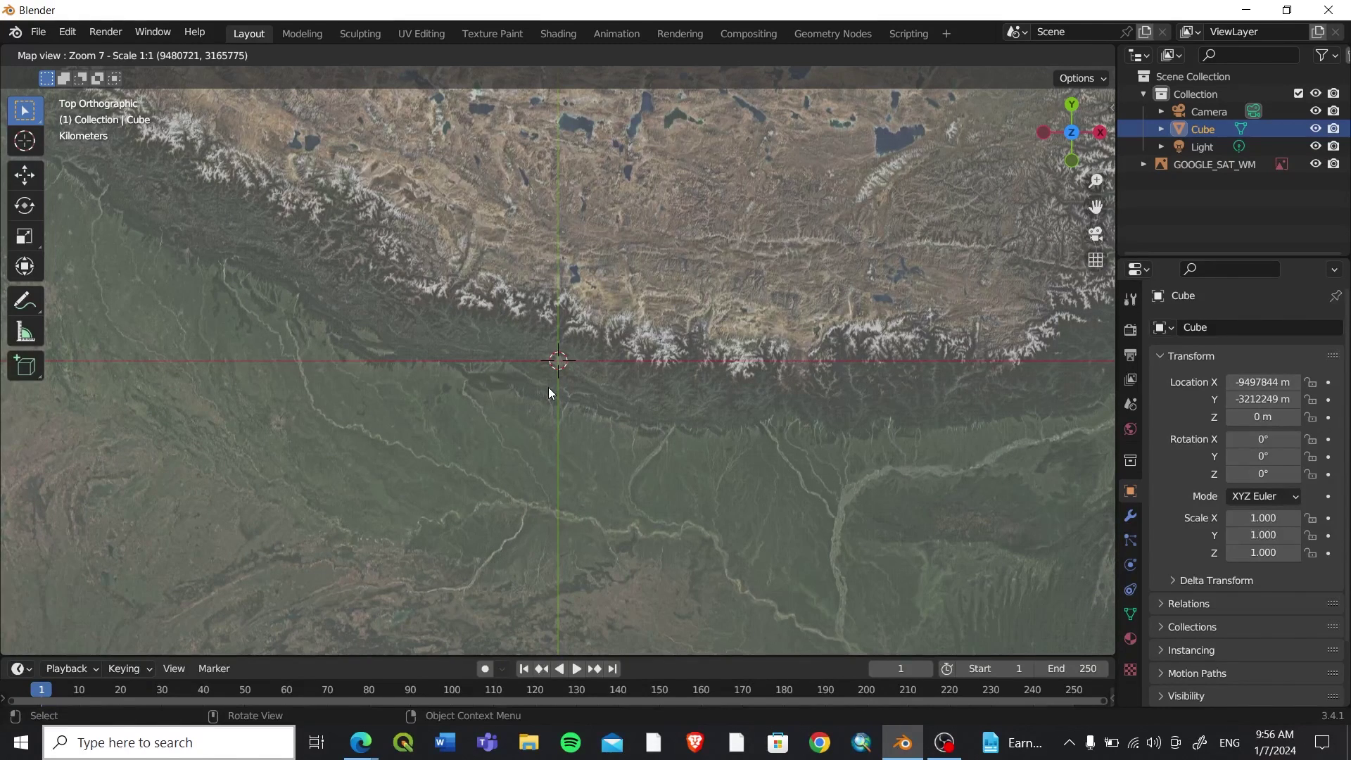
Raise the map zoom above level 7 and zoom in toward the city
{"action": "key", "text": "g"}
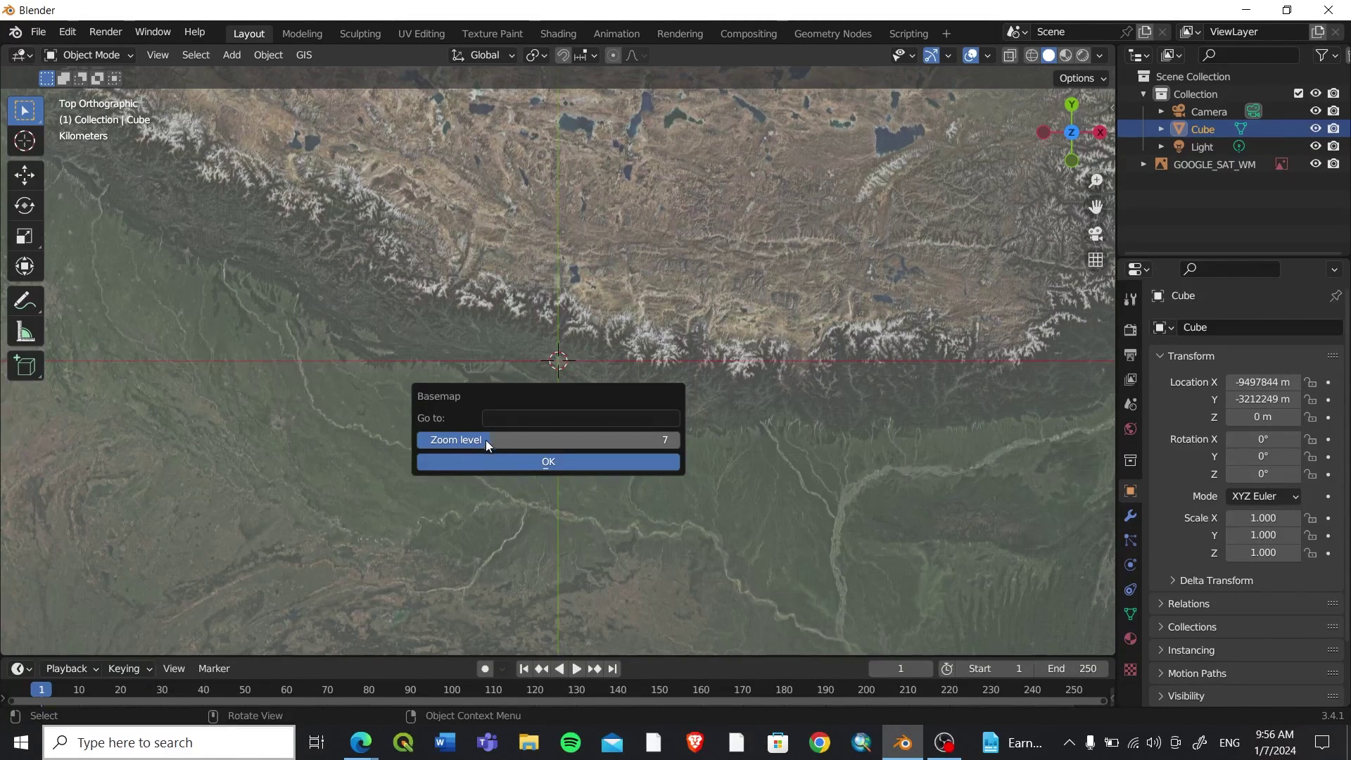
{"action": "left_click_drag", "start_coordinate": [486, 441], "coordinate": [522, 441]}
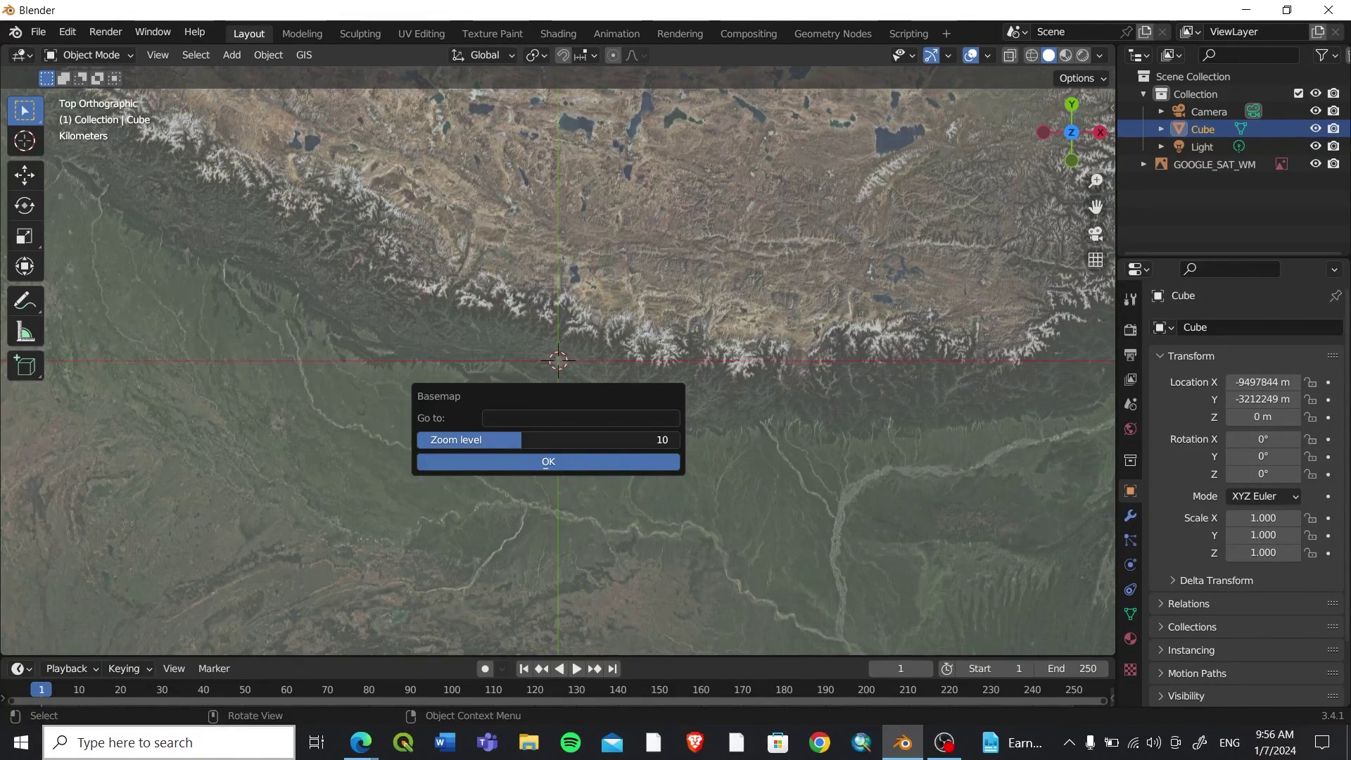
{"action": "left_click", "coordinate": [548, 462]}
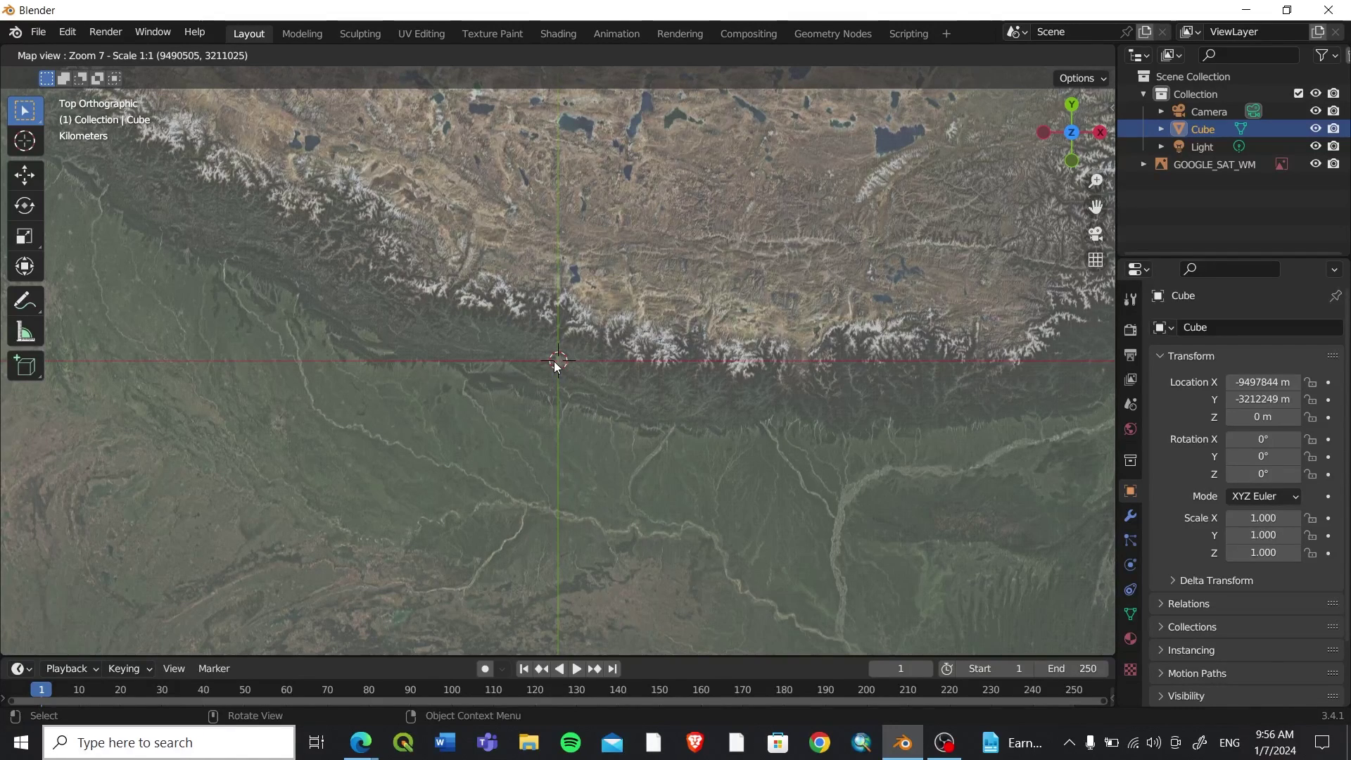
{"action": "scroll", "coordinate": [556, 365], "scroll_direction": "up", "scroll_amount": 1}
{"action": "scroll", "coordinate": [558, 362], "scroll_direction": "up", "scroll_amount": 1}
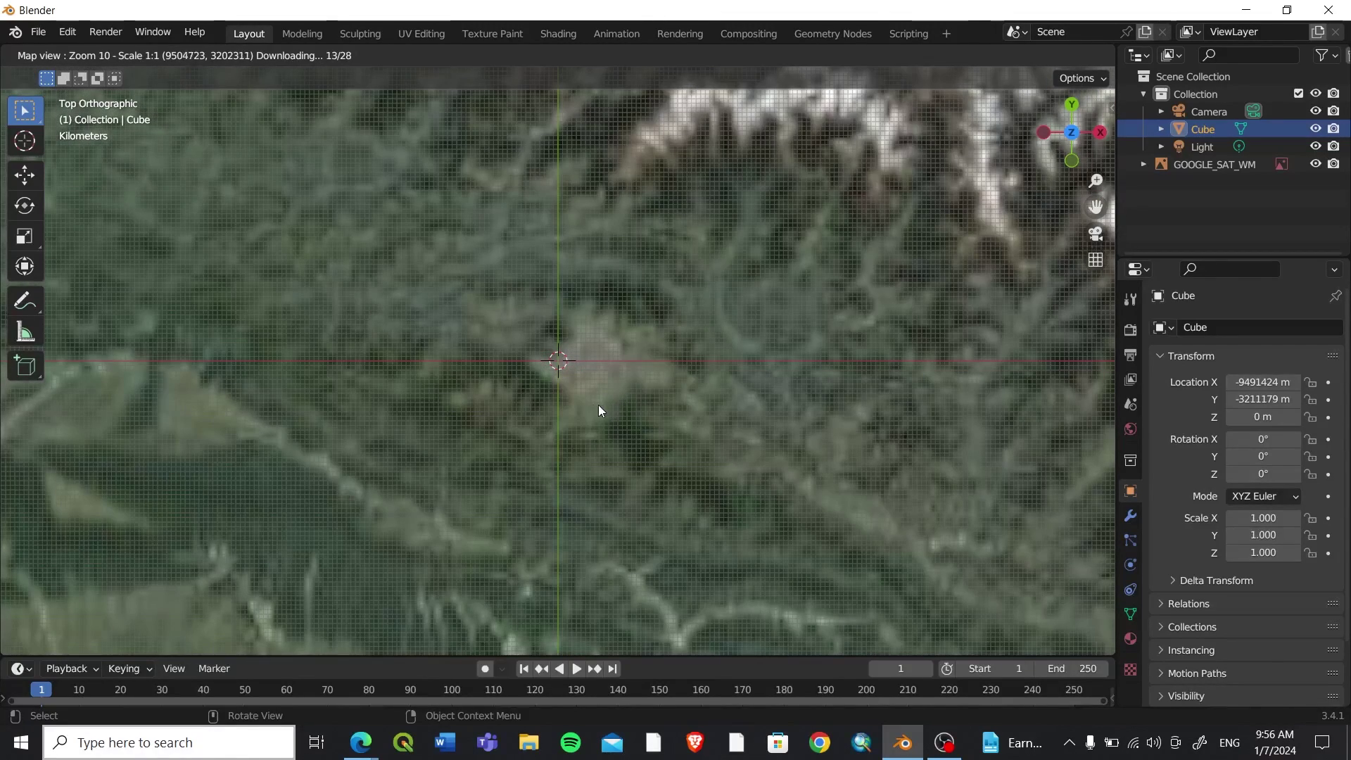
{"action": "scroll", "coordinate": [598, 403], "scroll_direction": "up", "scroll_amount": 1}
{"action": "middle_click_drag", "start_coordinate": [529, 406], "coordinate": [554, 392]}
Zoom to level 18 and pan over the dense blocks beside the sports ground
{"action": "scroll", "coordinate": [555, 398], "scroll_direction": "up", "scroll_amount": 1}
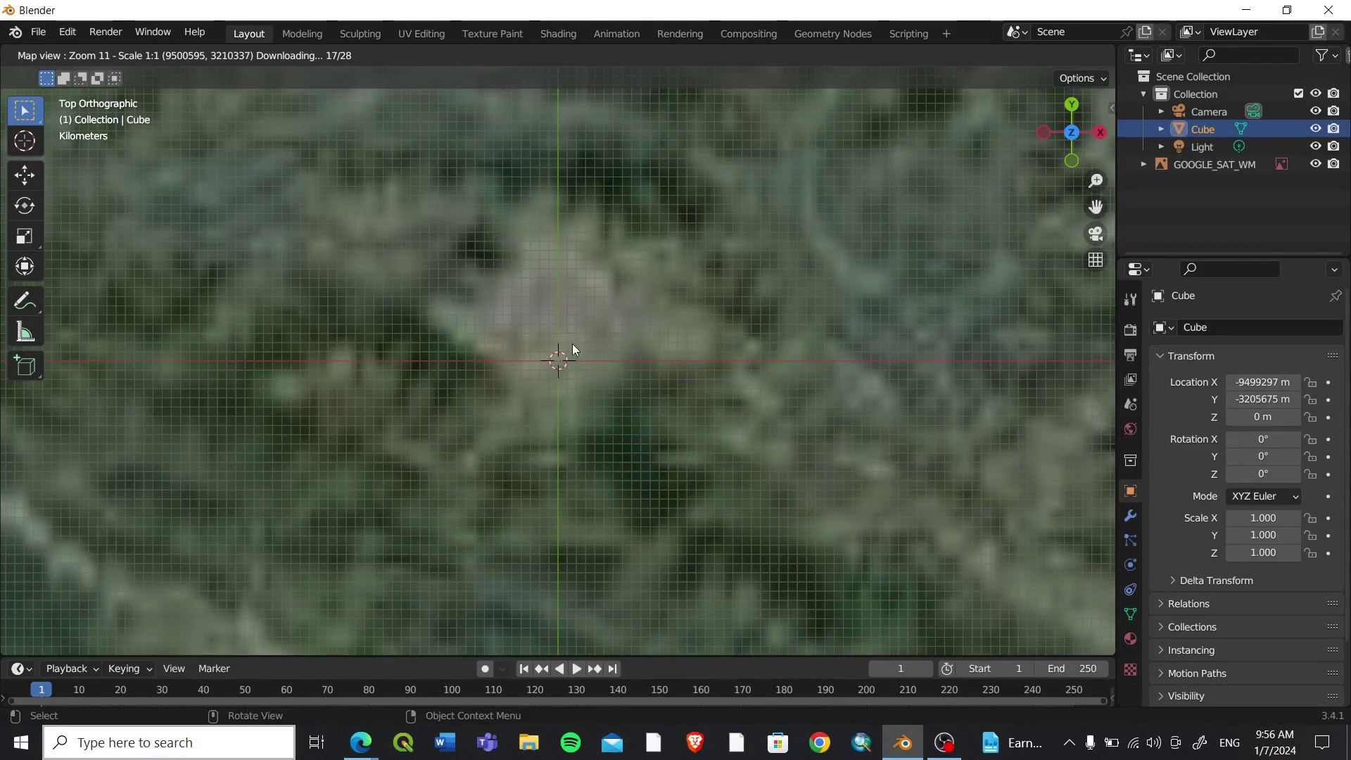
{"action": "scroll", "coordinate": [577, 357], "scroll_direction": "up", "scroll_amount": 1}
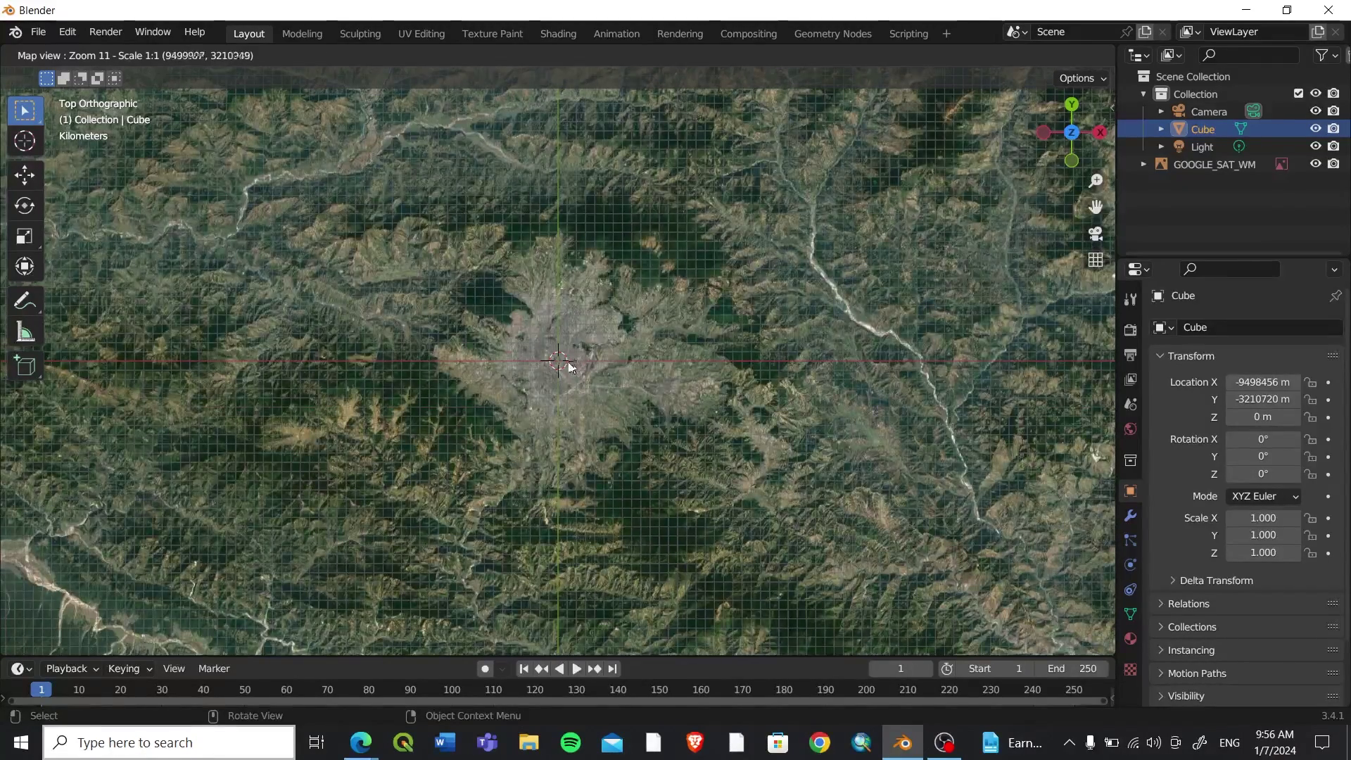
{"action": "scroll", "coordinate": [567, 365], "scroll_direction": "up", "scroll_amount": 1}
{"action": "scroll", "coordinate": [562, 362], "scroll_direction": "up", "scroll_amount": 1}
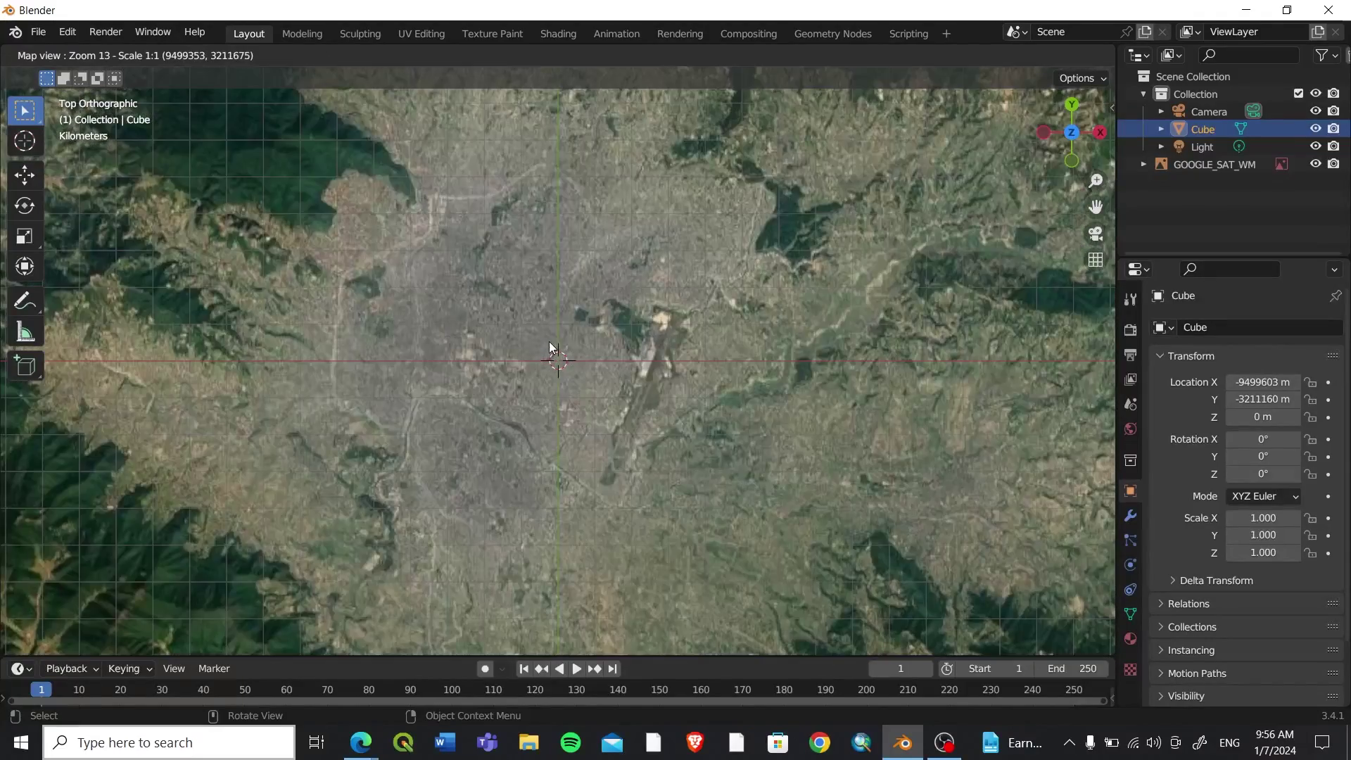
{"action": "scroll", "coordinate": [603, 373], "scroll_direction": "up", "scroll_amount": 1}
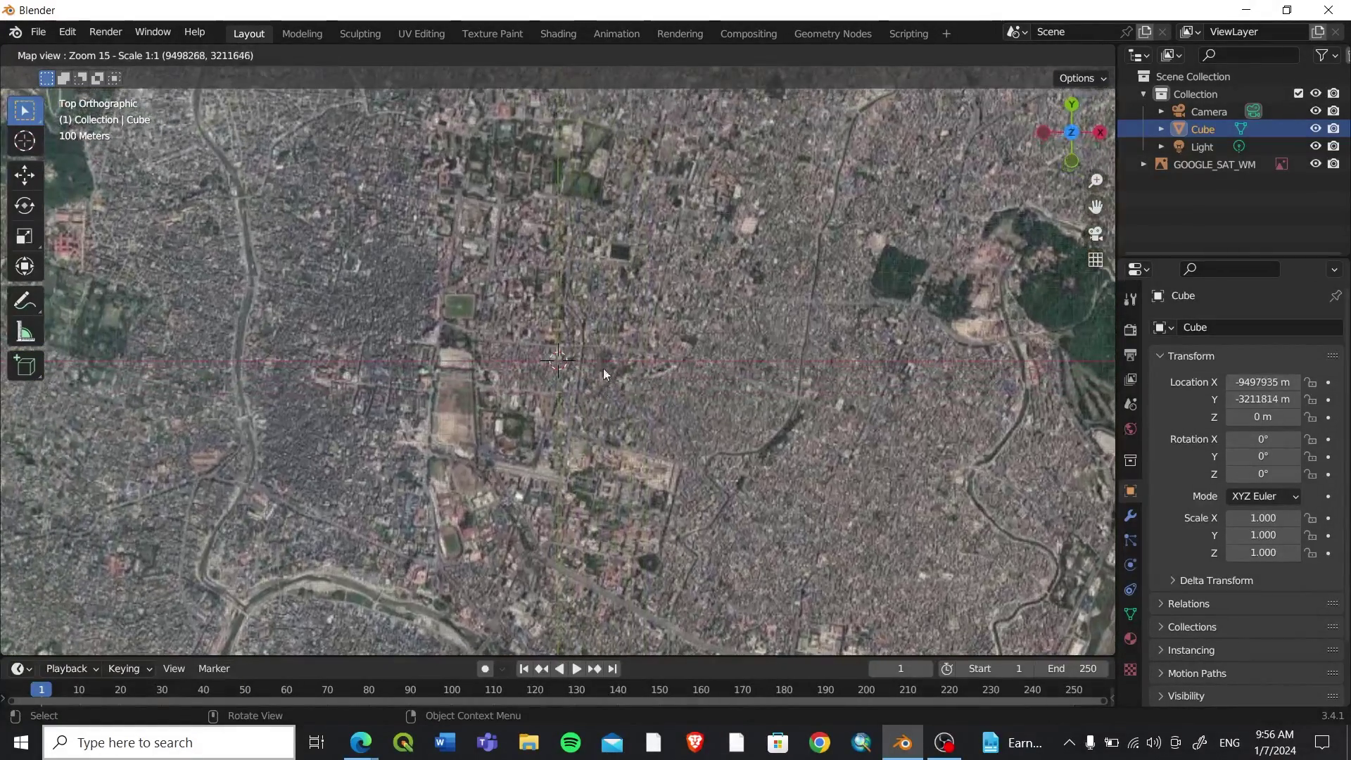
{"action": "scroll", "coordinate": [600, 355], "scroll_direction": "up", "scroll_amount": 1}
{"action": "left_click_drag", "start_coordinate": [597, 341], "coordinate": [799, 419]}
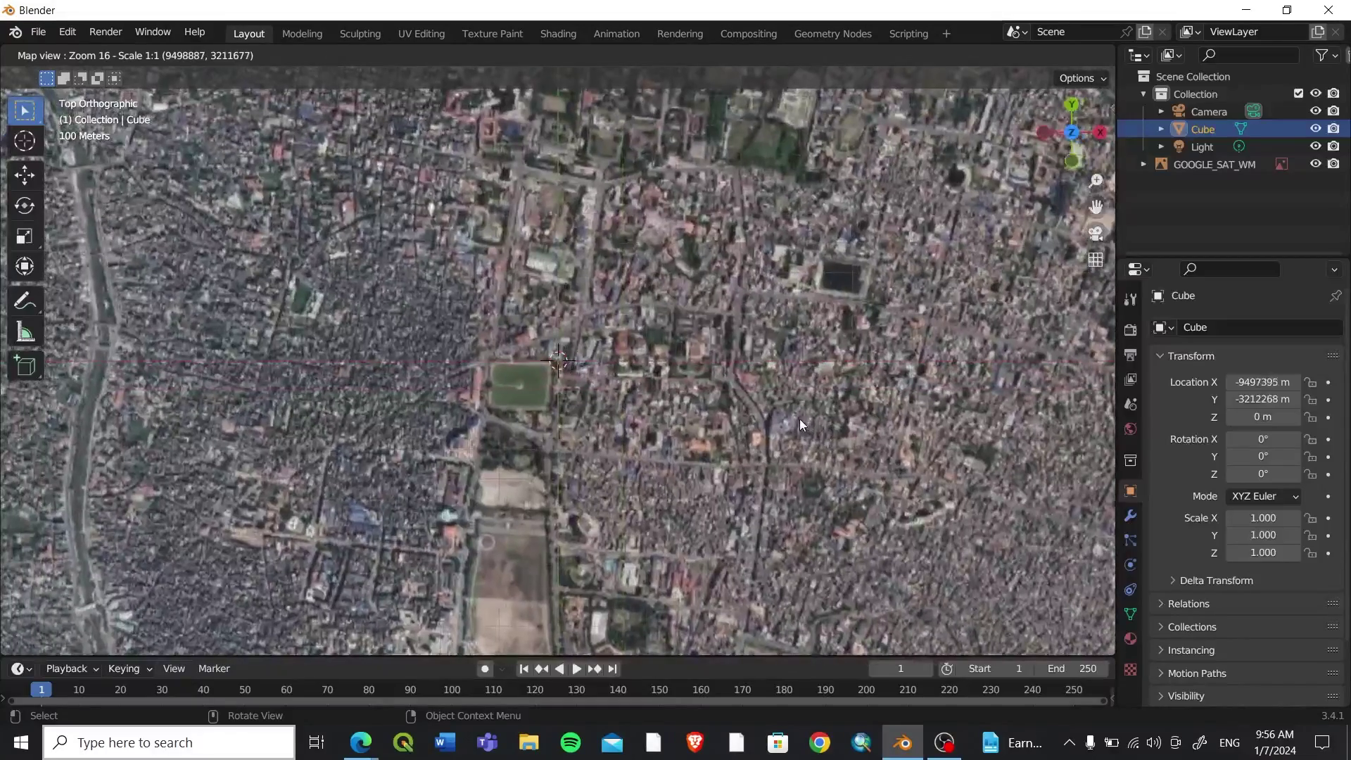
{"action": "left_click_drag", "start_coordinate": [573, 361], "coordinate": [673, 341]}
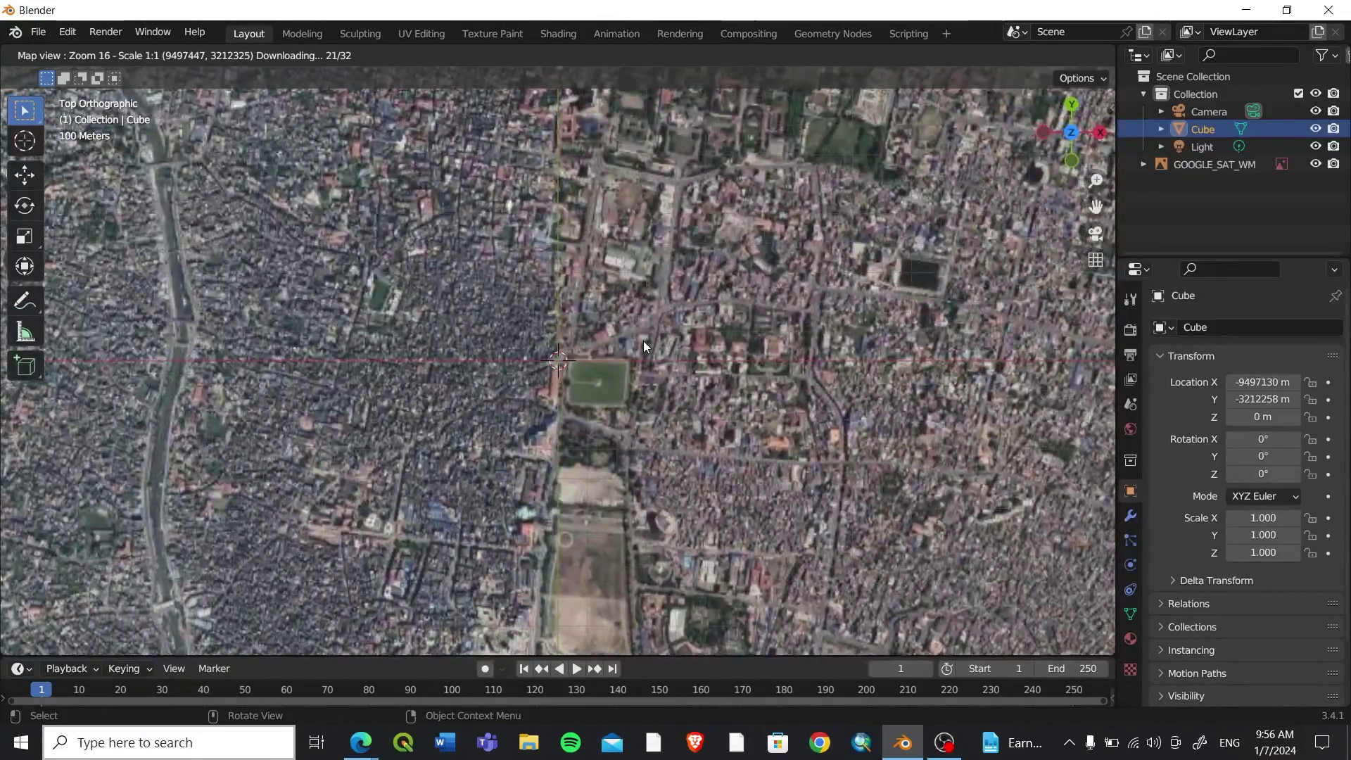
{"action": "scroll", "coordinate": [643, 343], "scroll_direction": "up", "scroll_amount": 1}
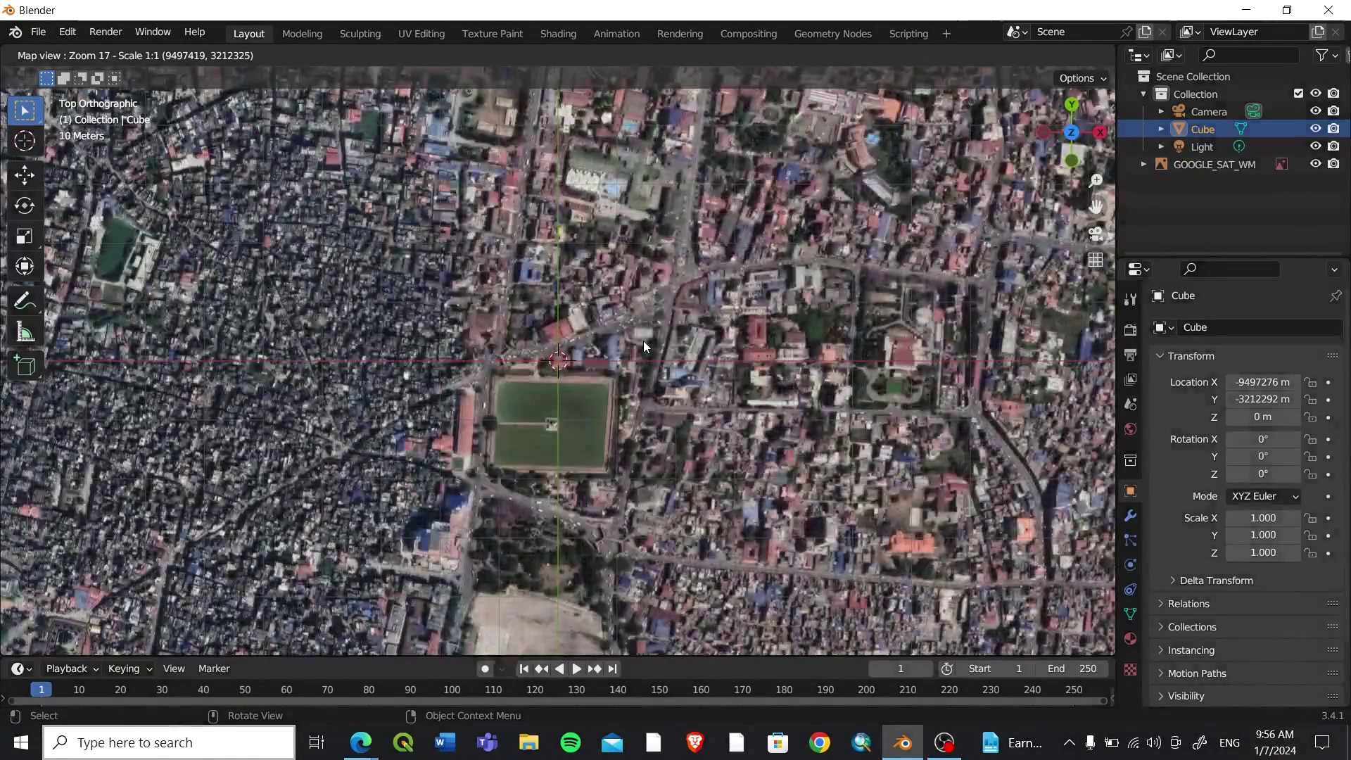
{"action": "scroll", "coordinate": [609, 348], "scroll_direction": "up", "scroll_amount": 1}
{"action": "left_click_drag", "start_coordinate": [608, 363], "coordinate": [852, 361]}
{"action": "scroll", "coordinate": [461, 400], "scroll_direction": "up", "scroll_amount": 1}
{"action": "left_click_drag", "start_coordinate": [462, 399], "coordinate": [645, 385]}
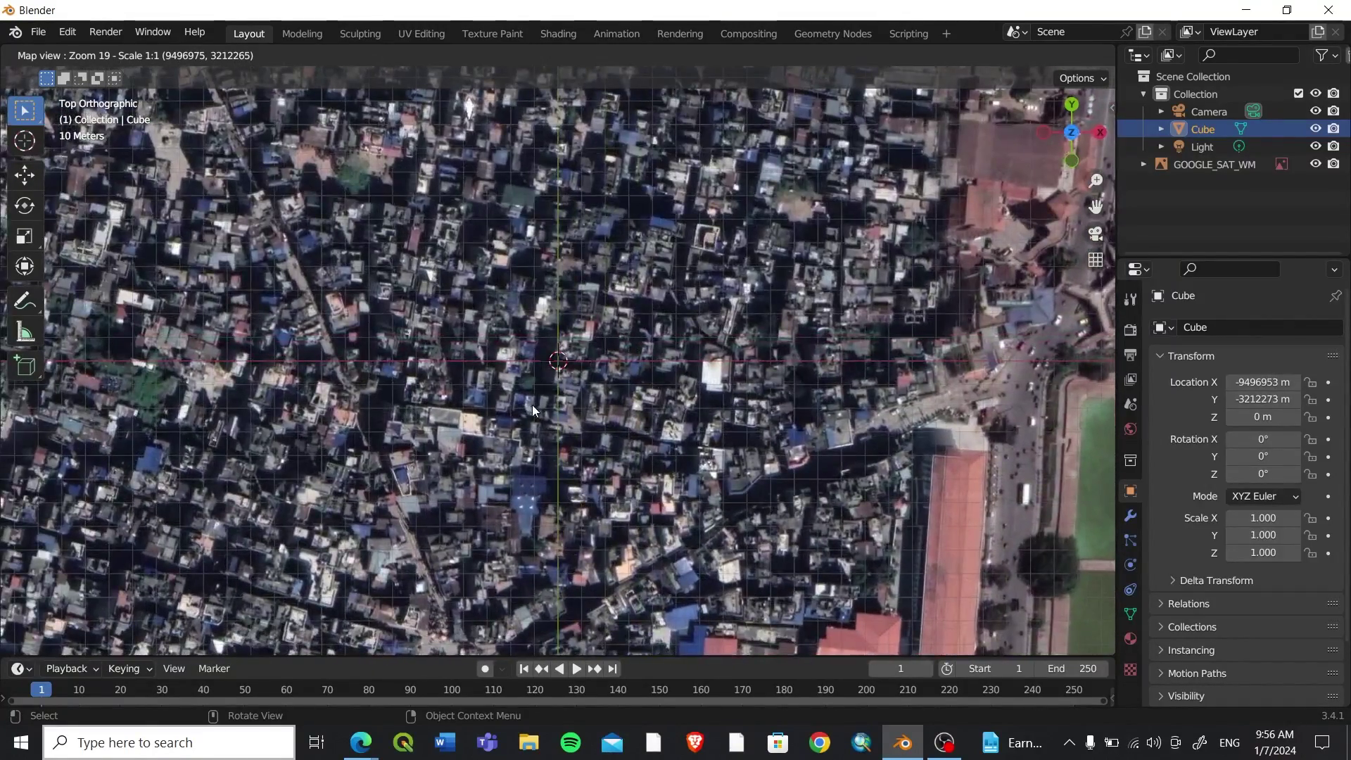
{"action": "scroll", "coordinate": [530, 404], "scroll_direction": "down", "scroll_amount": 1}
{"action": "left_click_drag", "start_coordinate": [524, 422], "coordinate": [532, 339]}
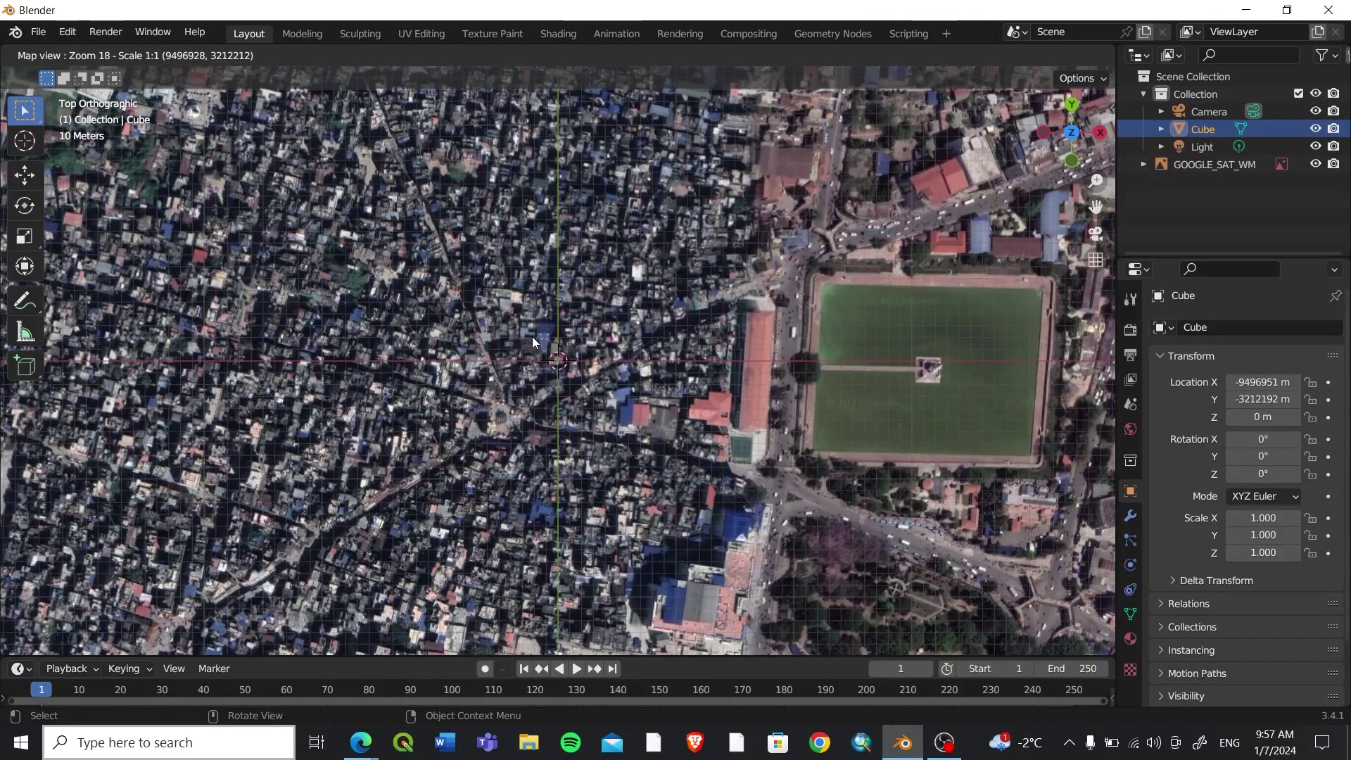
Export the map view as the EXPORT_GOOGLE_SAT_WM textured plane and deselect it
{"action": "key", "text": "e"}
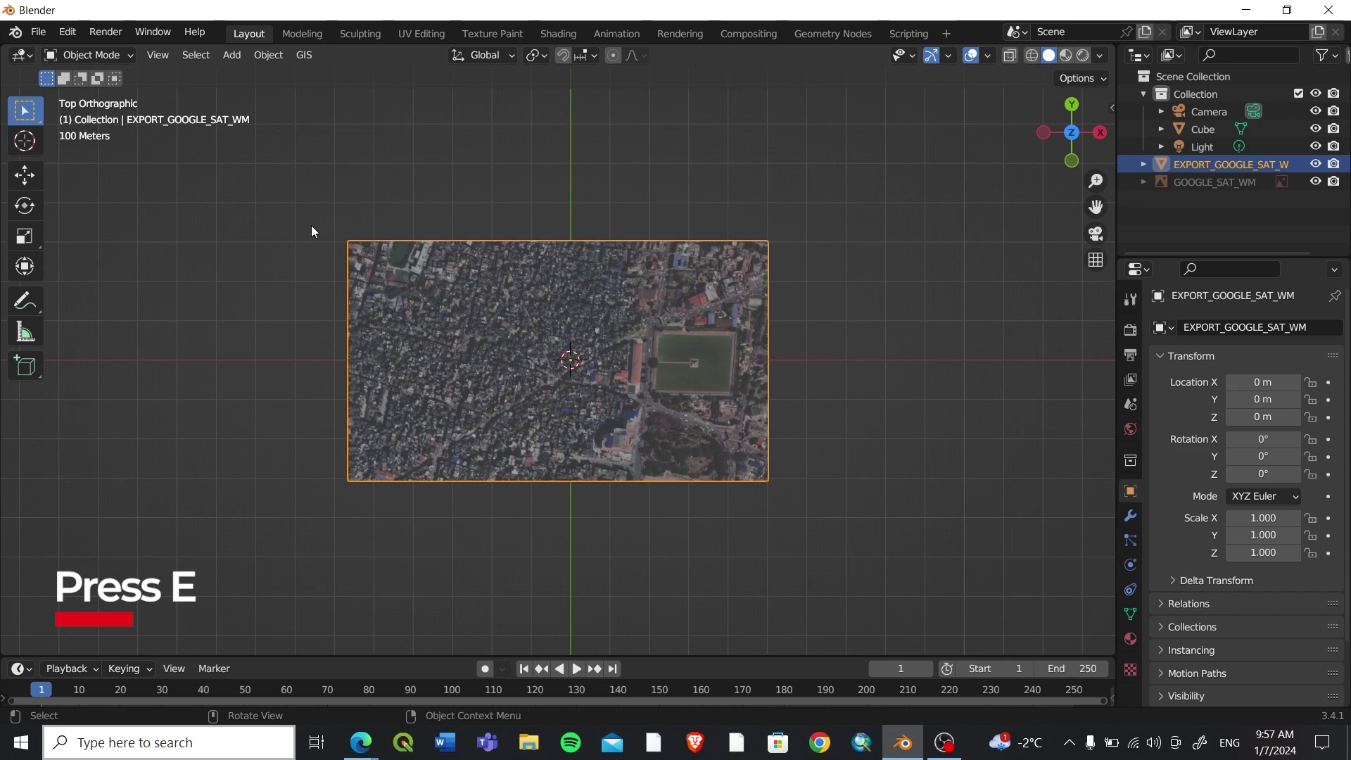
{"action": "scroll", "coordinate": [335, 259], "scroll_direction": "up", "scroll_amount": 2}
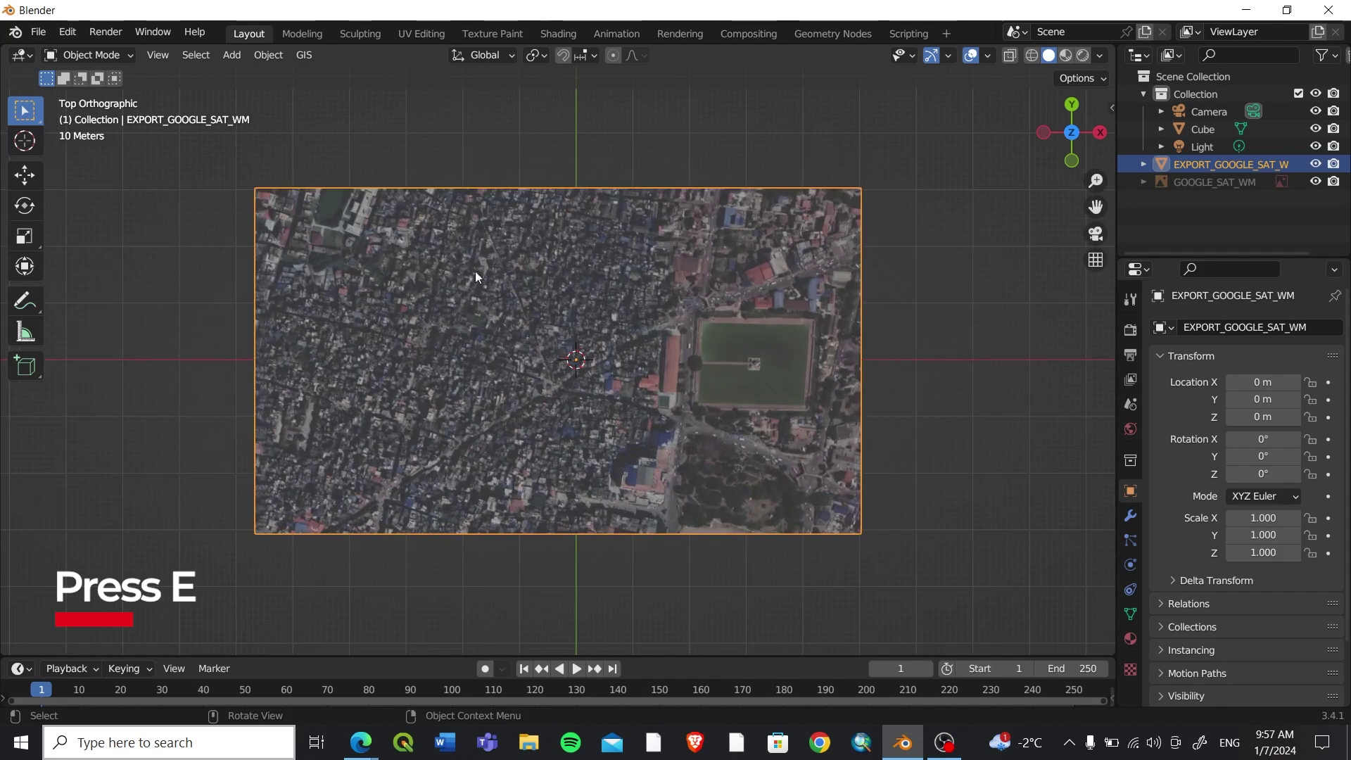
{"action": "left_click", "coordinate": [943, 183]}
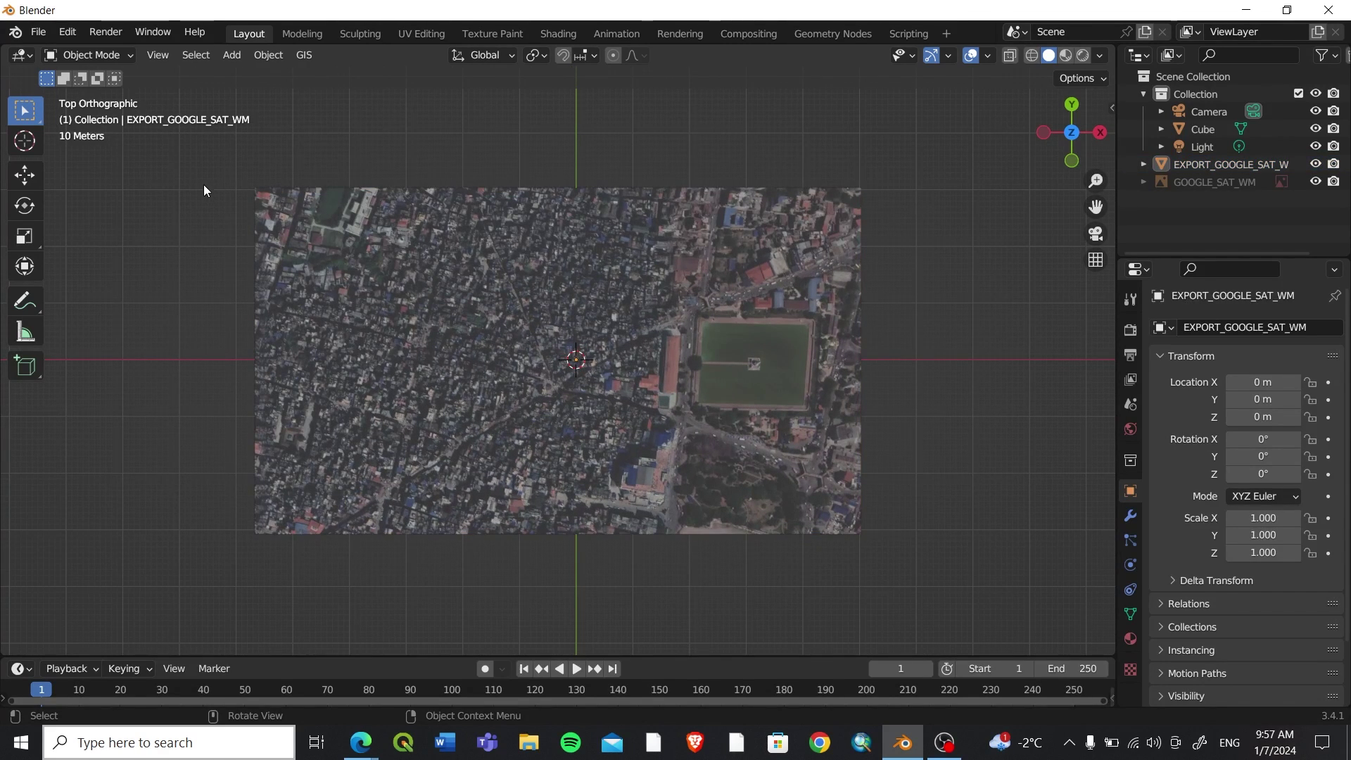
{"action": "scroll", "coordinate": [447, 282], "scroll_direction": "up", "scroll_amount": 1}
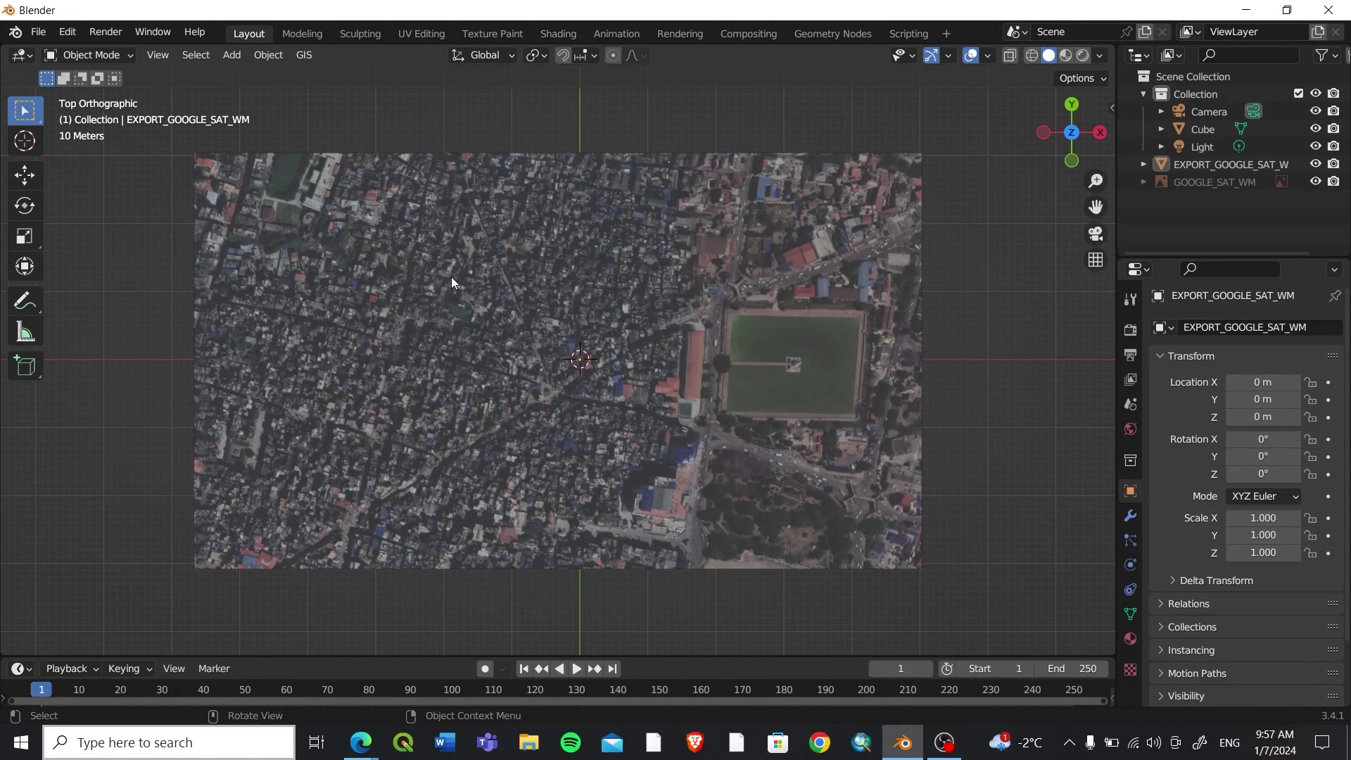
In Get OSM, choose Nodes with building, highway, landuse, leisure, natural and waterway tags
{"action": "left_click", "coordinate": [304, 55]}
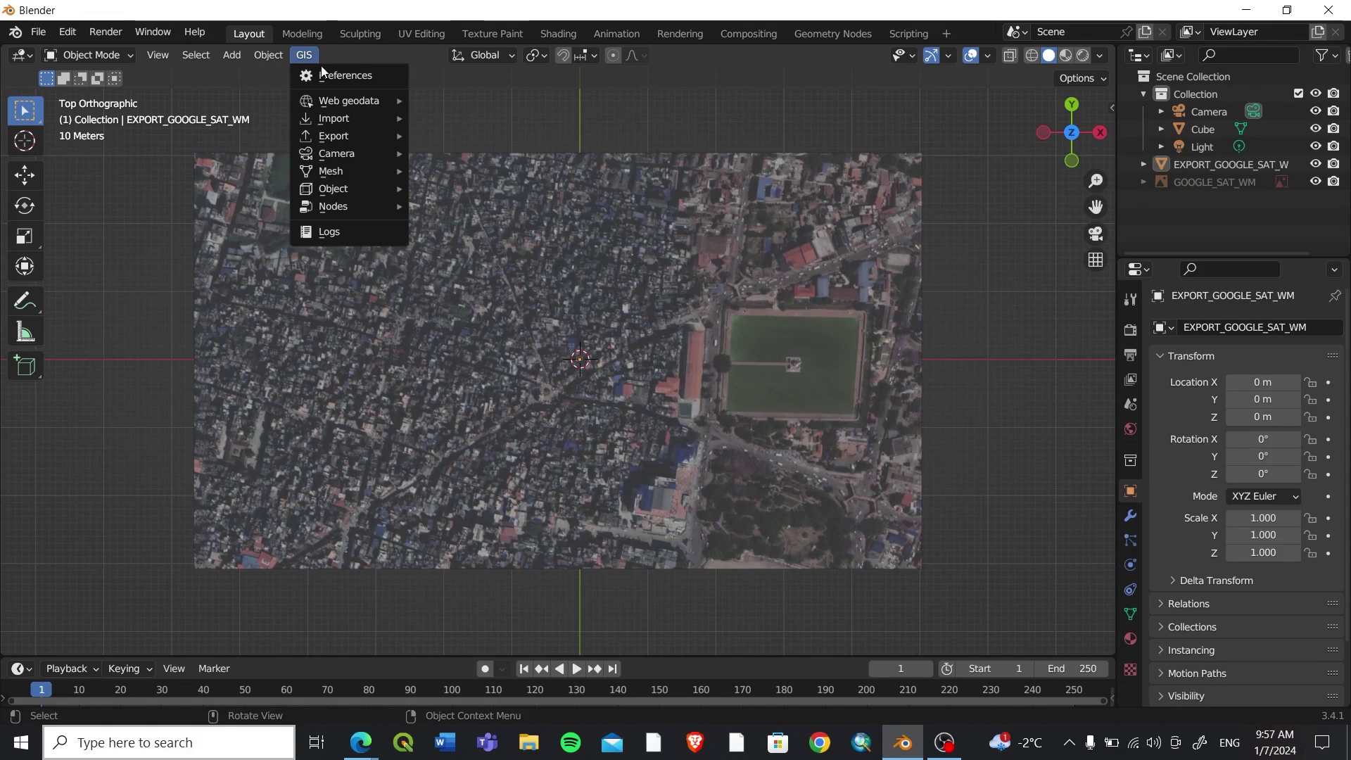
{"action": "mouse_move", "coordinate": [355, 102]}
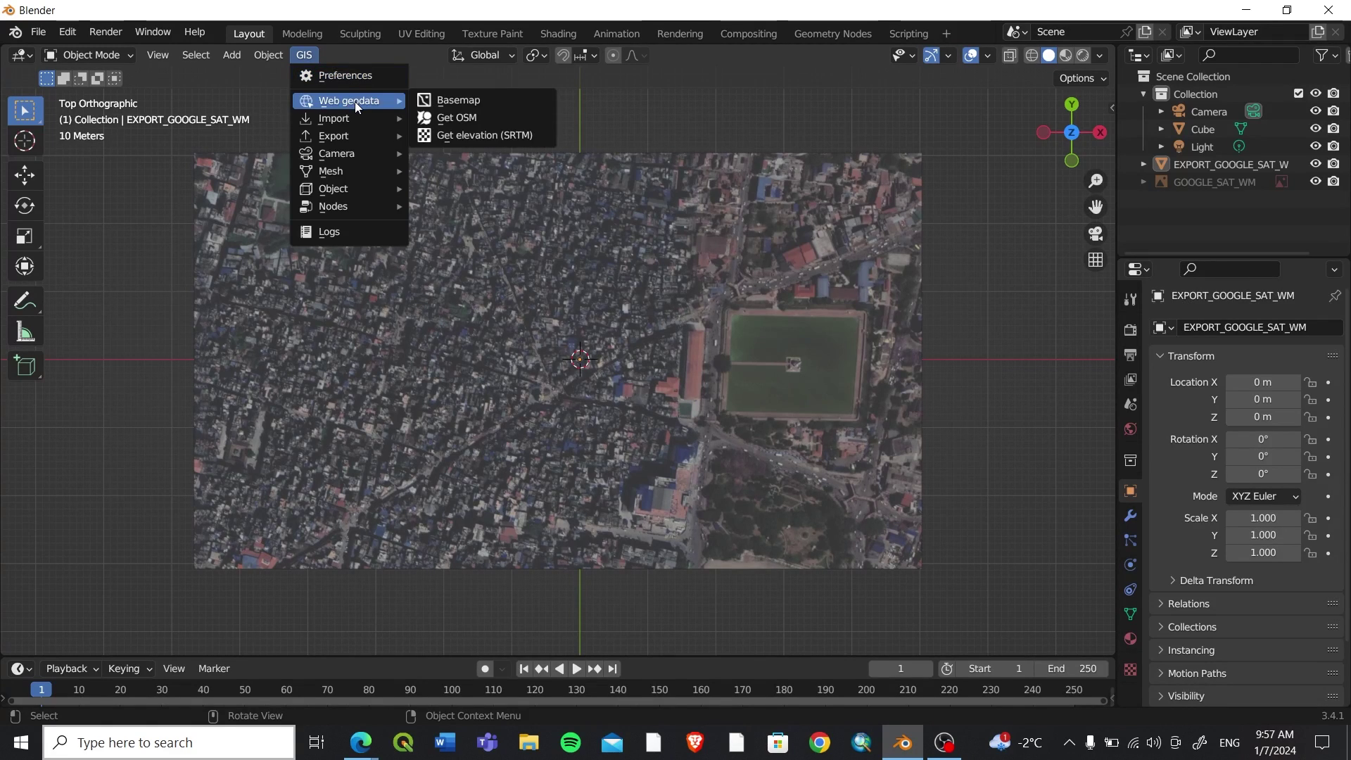
{"action": "left_click", "coordinate": [463, 119]}
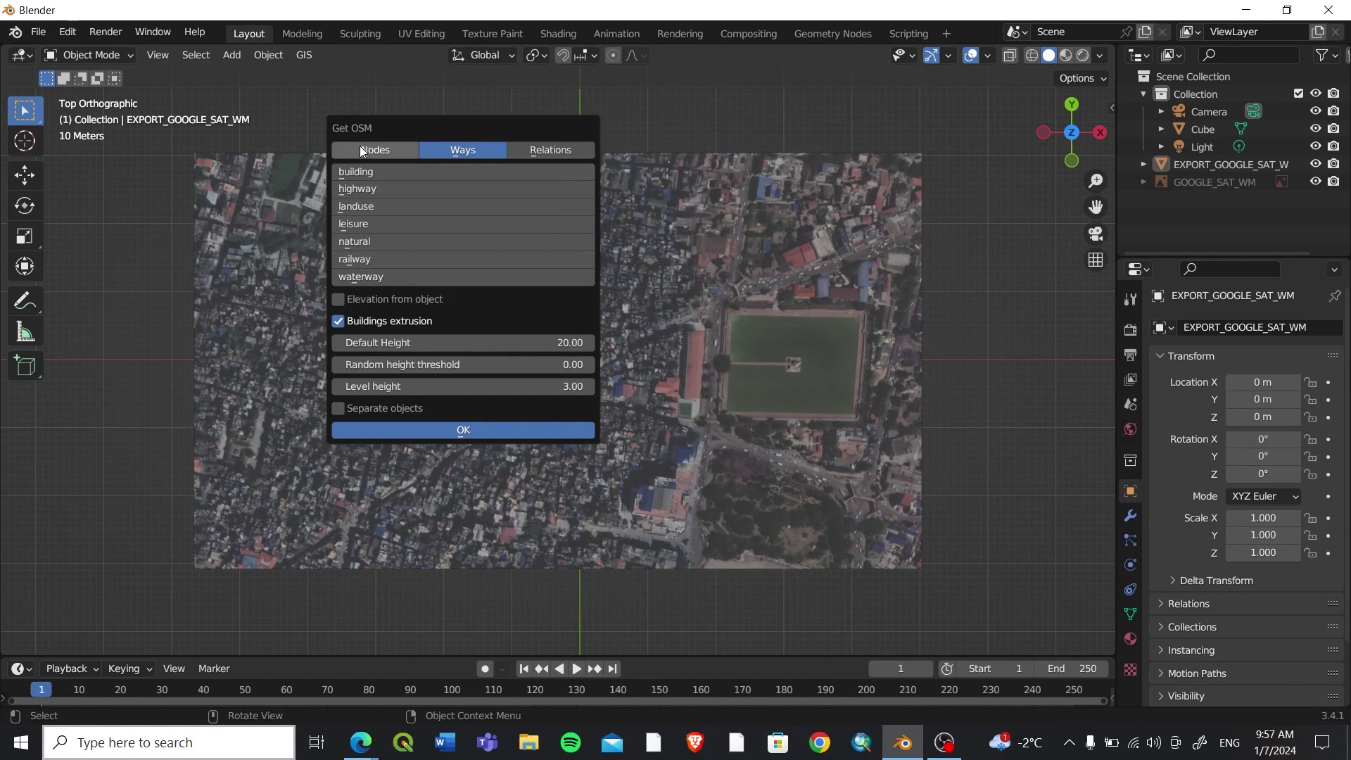
{"action": "left_click", "coordinate": [384, 153]}
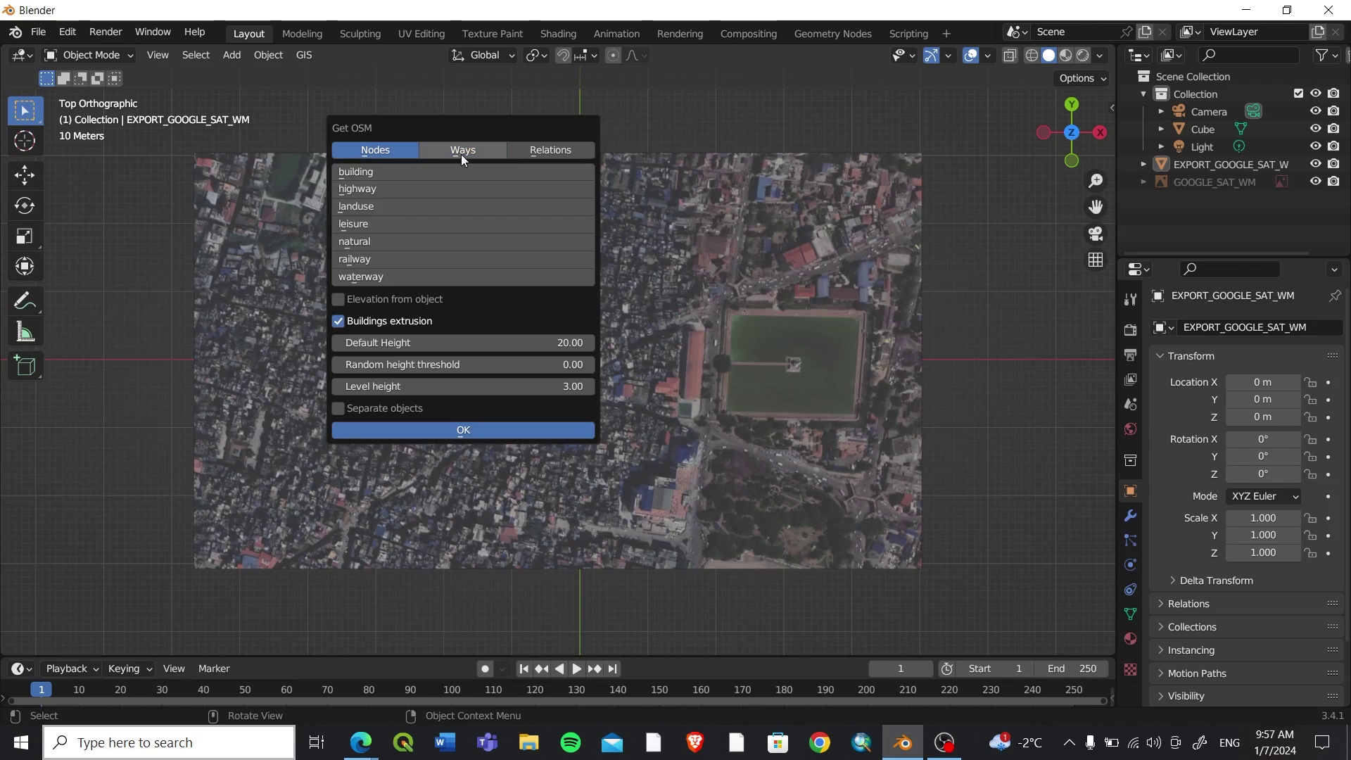
{"action": "left_click", "coordinate": [364, 175]}
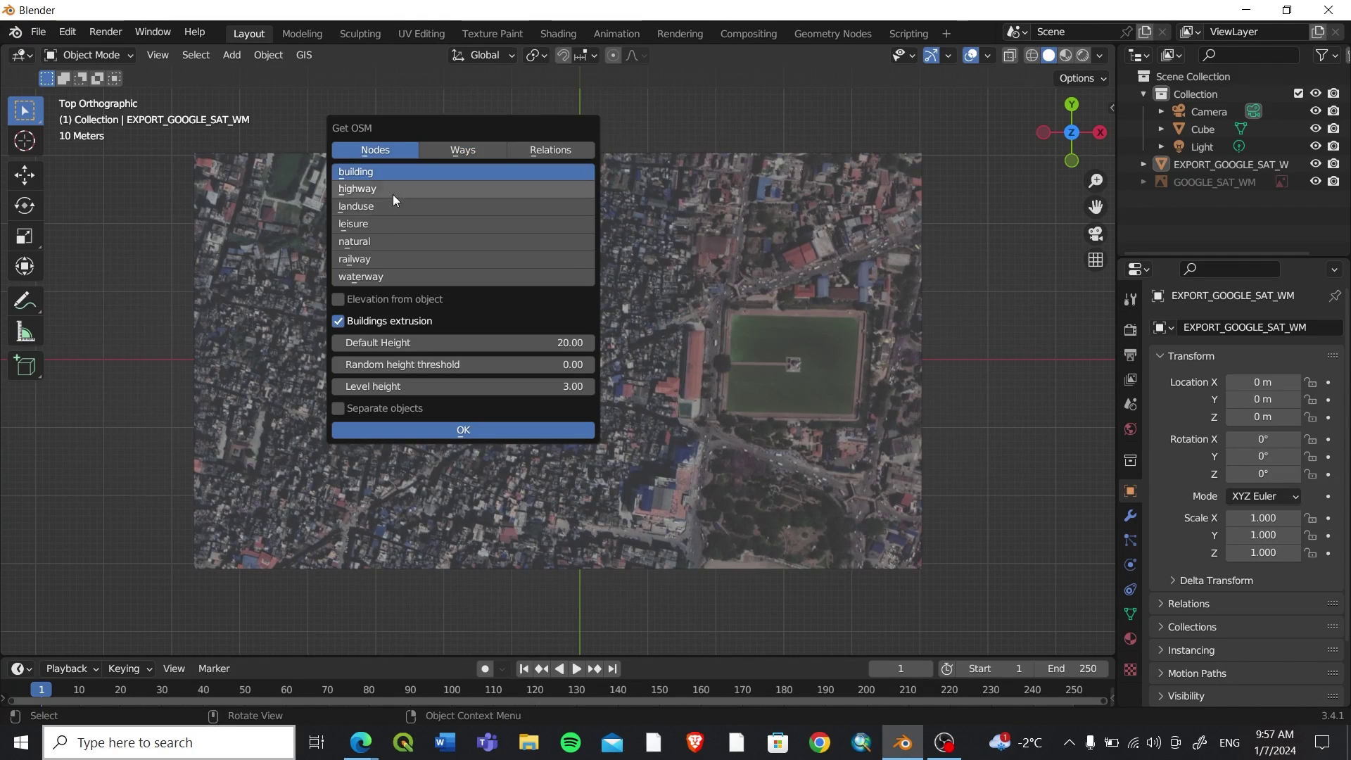
{"action": "left_click", "coordinate": [376, 190]}
{"action": "left_click", "coordinate": [376, 174], "text": "shift"}
{"action": "left_click", "coordinate": [375, 204], "text": "shift"}
{"action": "left_click", "coordinate": [375, 243], "text": "shift"}
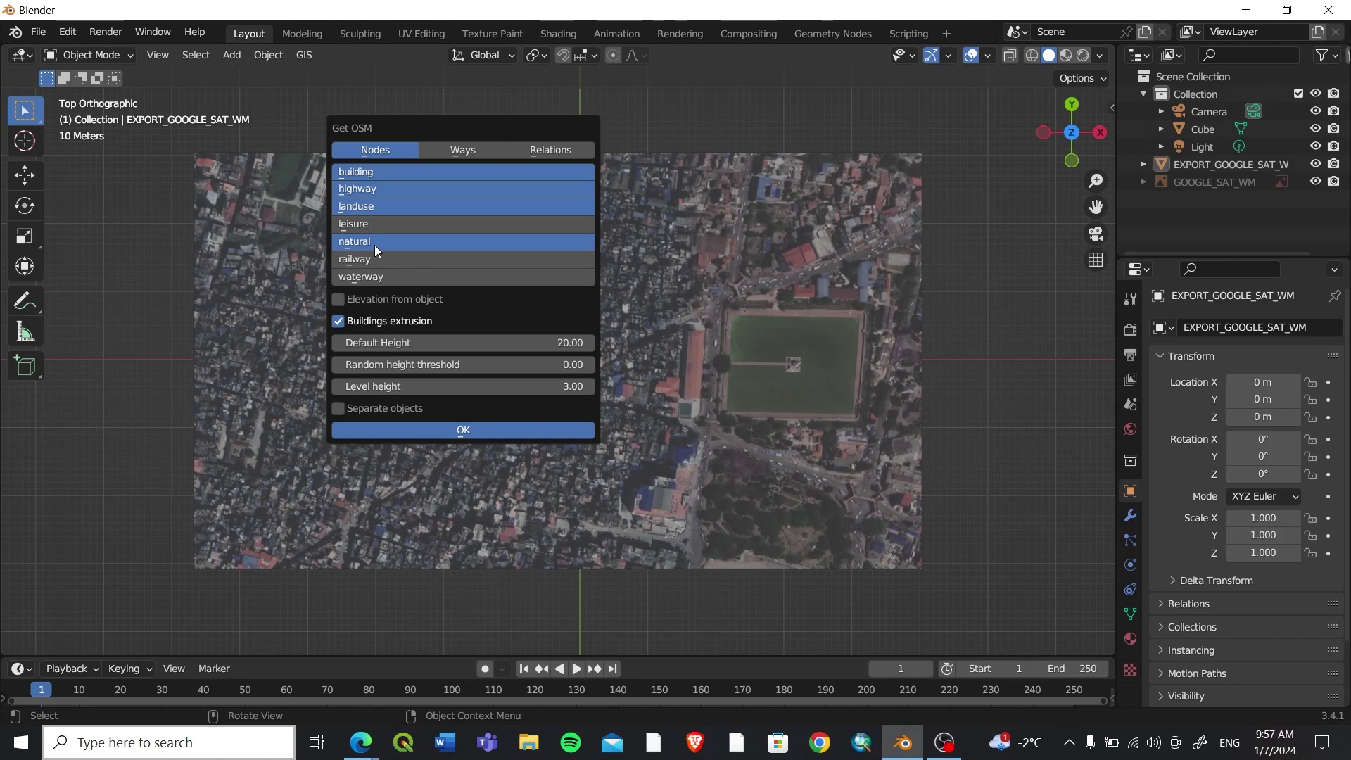
{"action": "left_click", "coordinate": [377, 276], "text": "shift"}
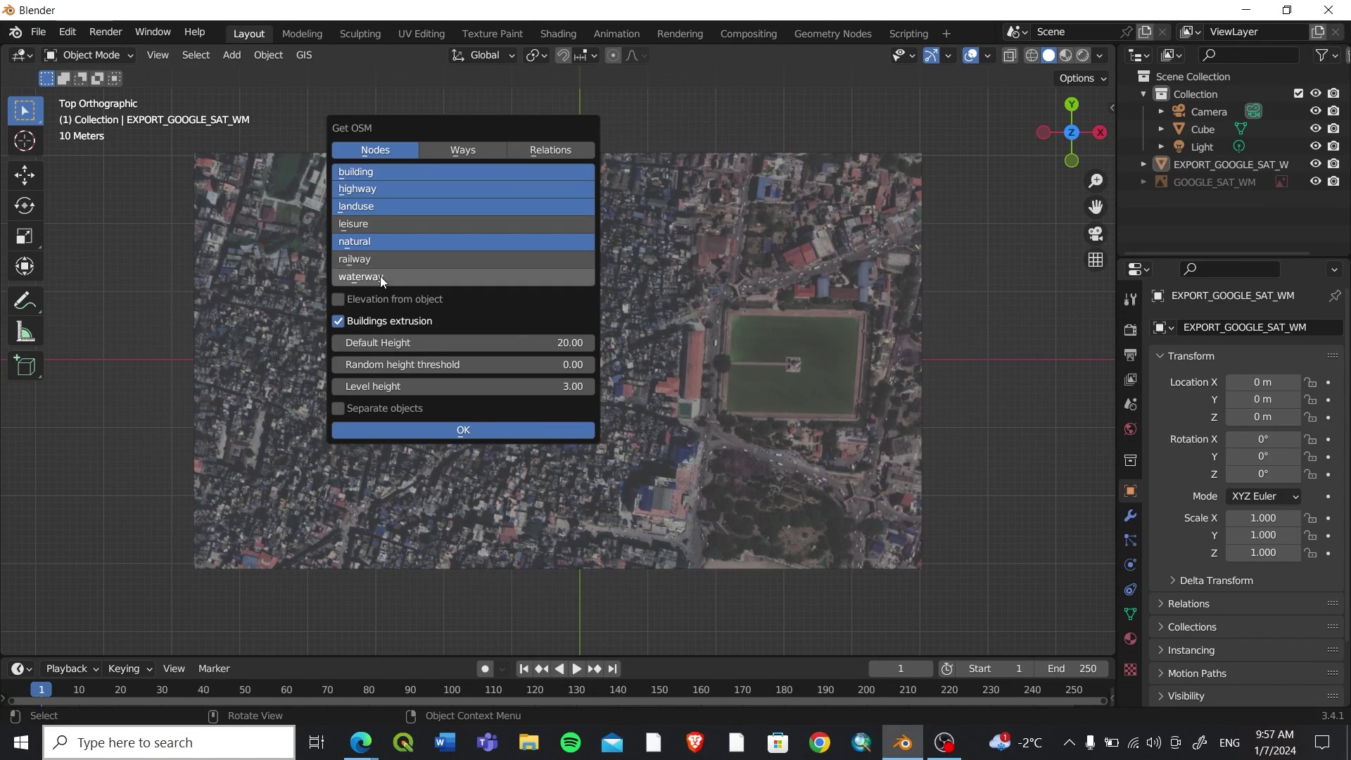
{"action": "left_click", "coordinate": [370, 222], "text": "shift"}
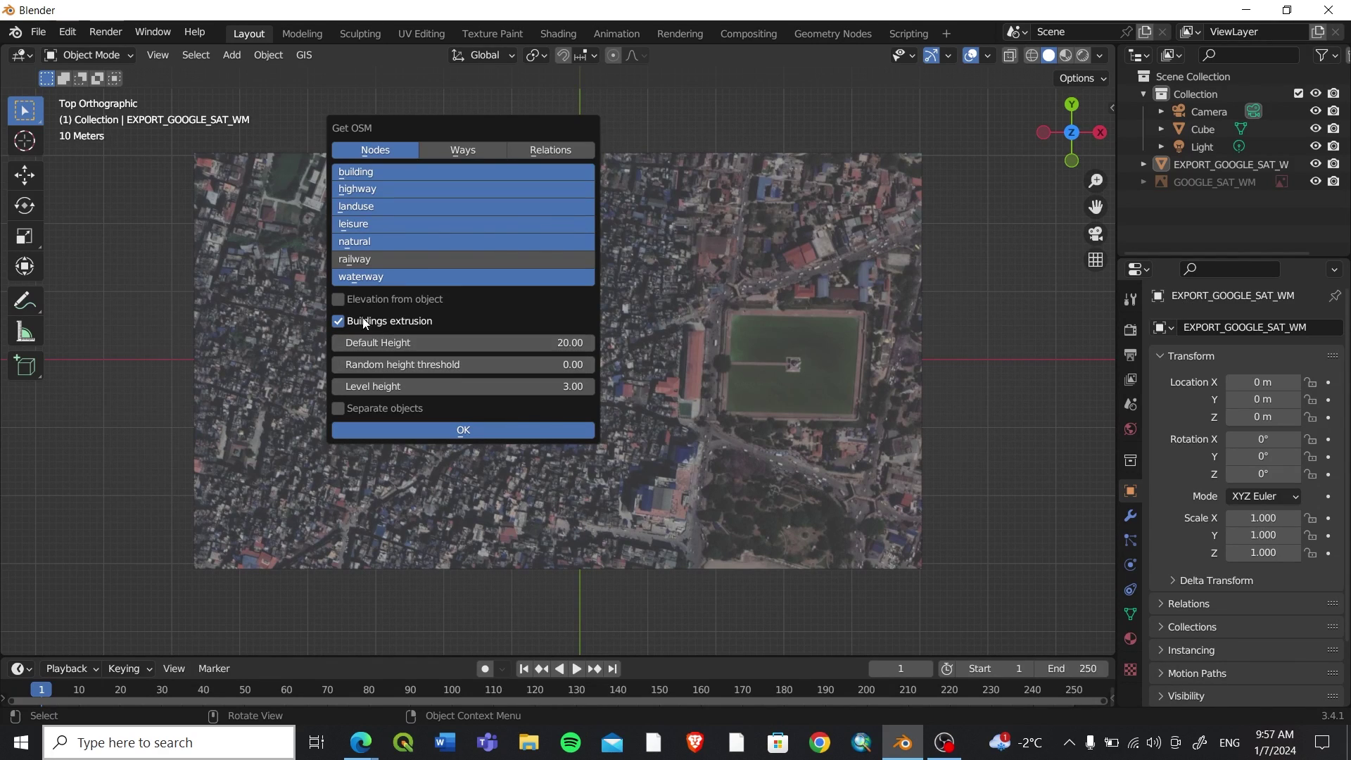
Take elevation from EXPORT_GOOGLE_SAT_WM and run the OSM import
{"action": "left_click", "coordinate": [338, 299]}
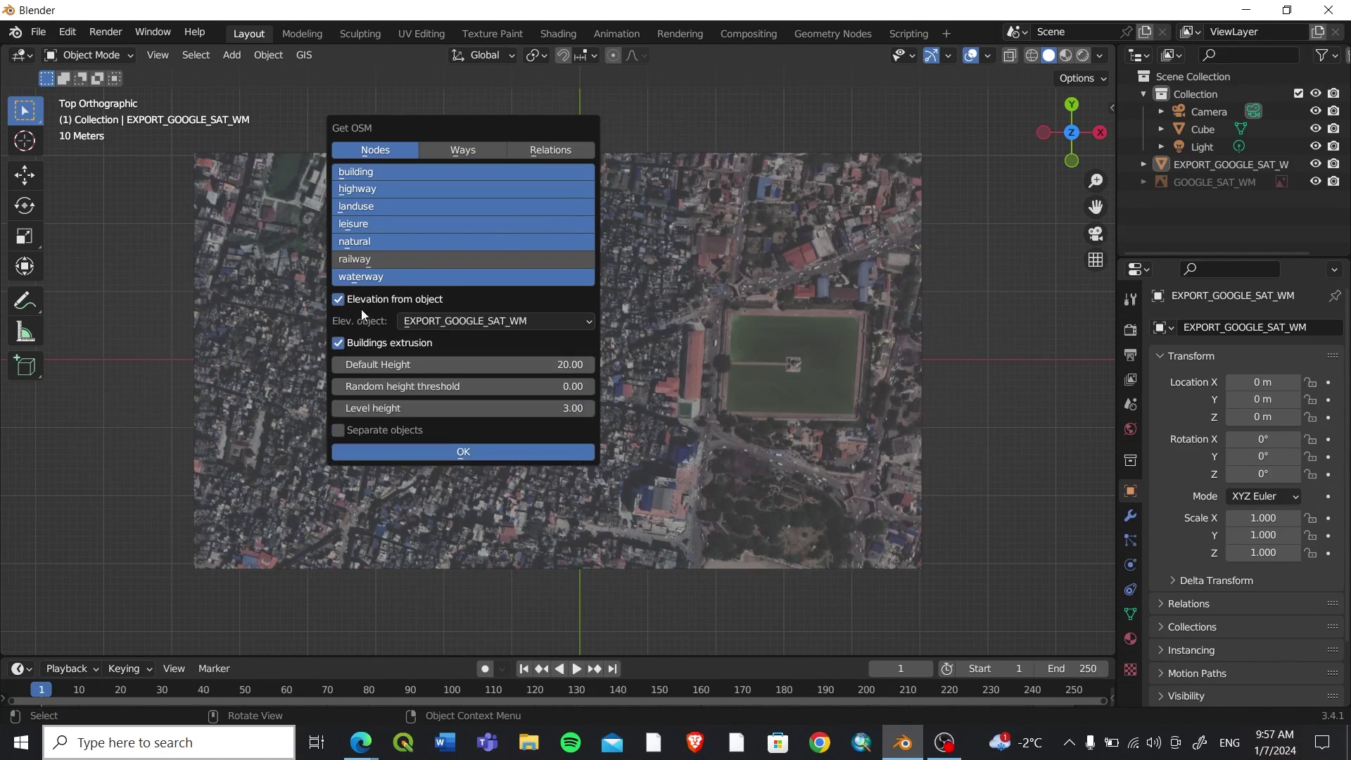
{"action": "left_click", "coordinate": [508, 322]}
{"action": "left_click", "coordinate": [508, 322]}
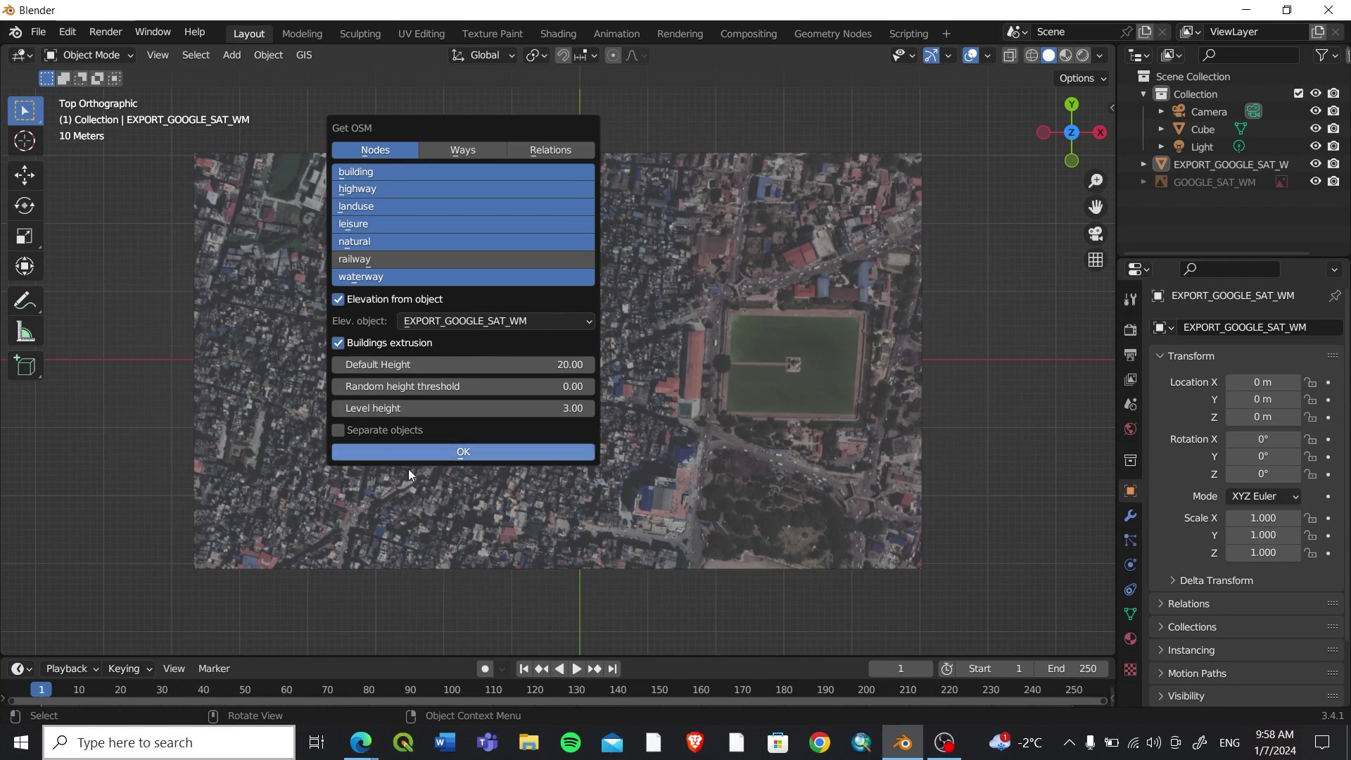
{"action": "left_click", "coordinate": [469, 455]}
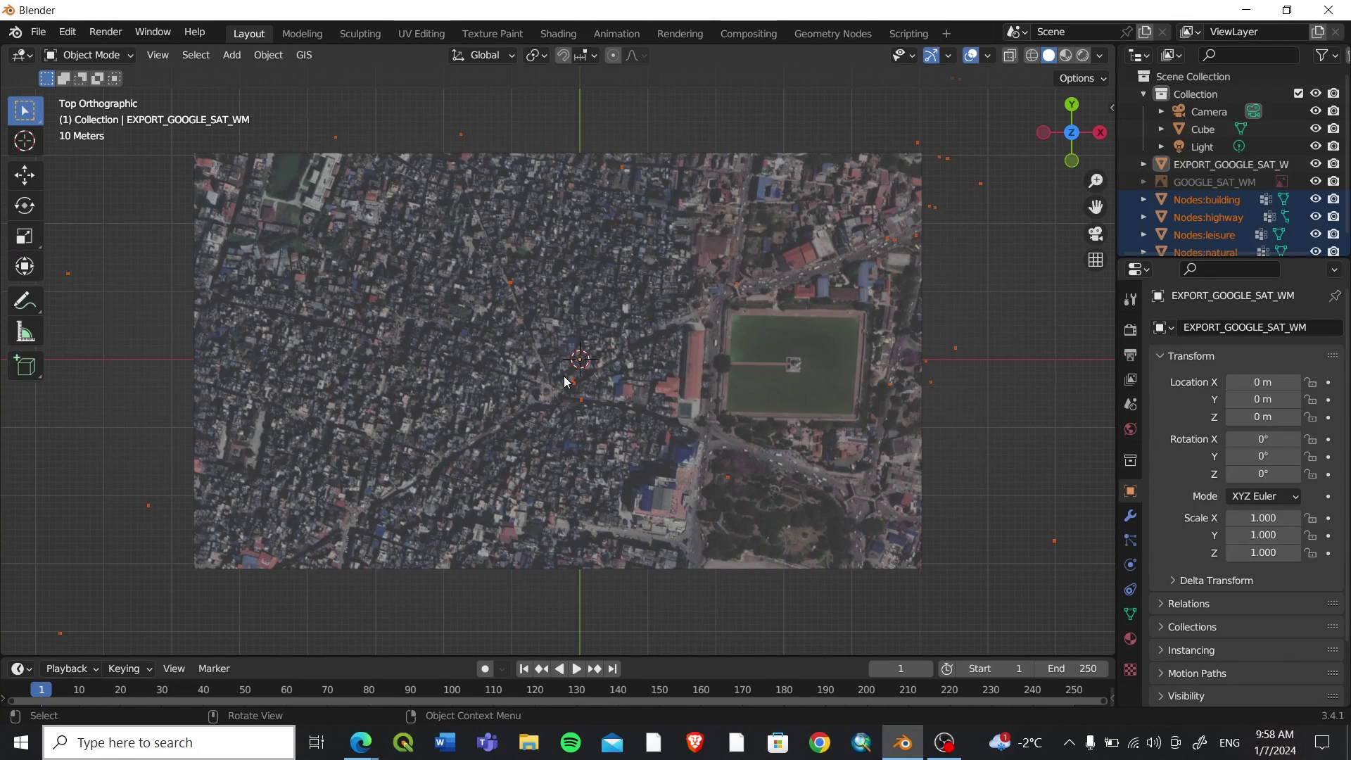
Delete the selected Nodes:* OSM point objects from the scene
{"action": "scroll", "coordinate": [1218, 217], "scroll_direction": "down", "scroll_amount": 1}
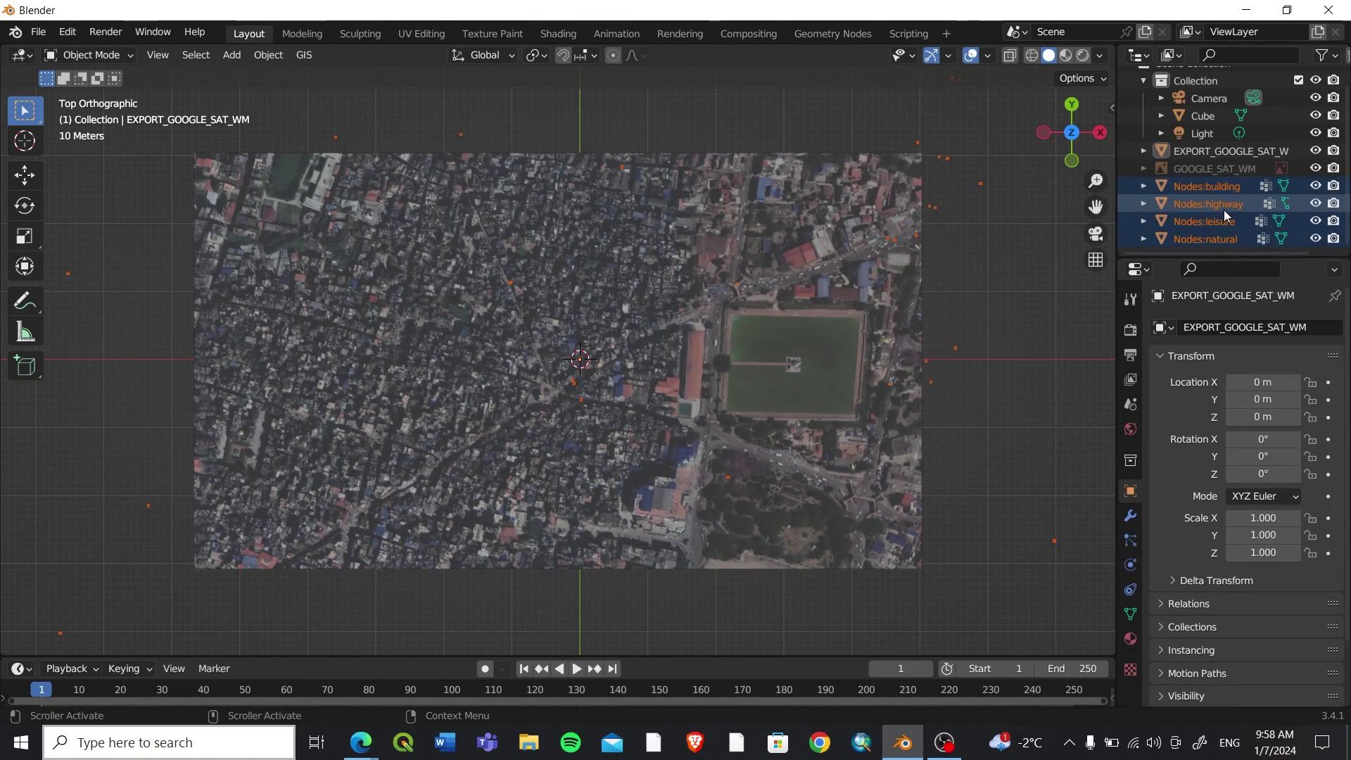
{"action": "key", "text": "Delete"}
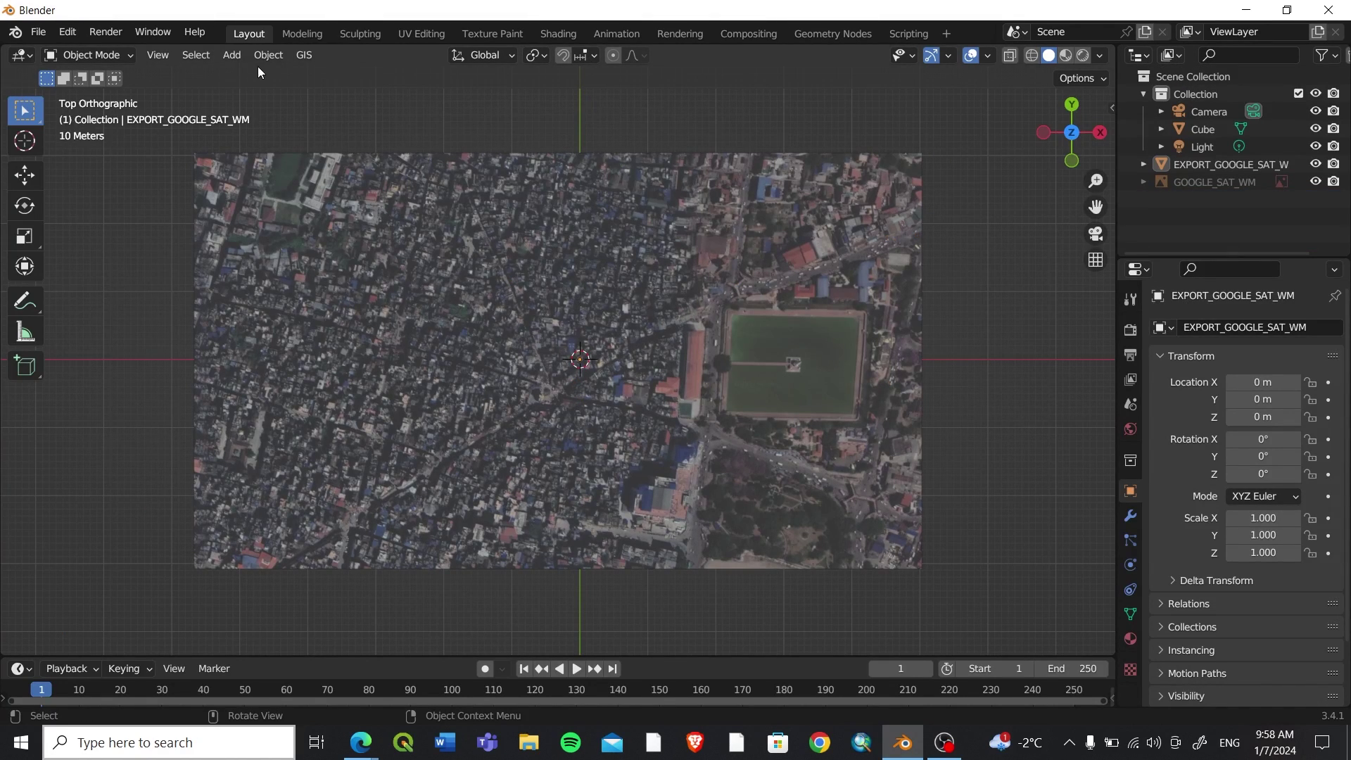
Rerun Get OSM with the Ways option to import building, landuse, leisure and natural areas
{"action": "left_click", "coordinate": [303, 55]}
{"action": "mouse_move", "coordinate": [380, 100]}
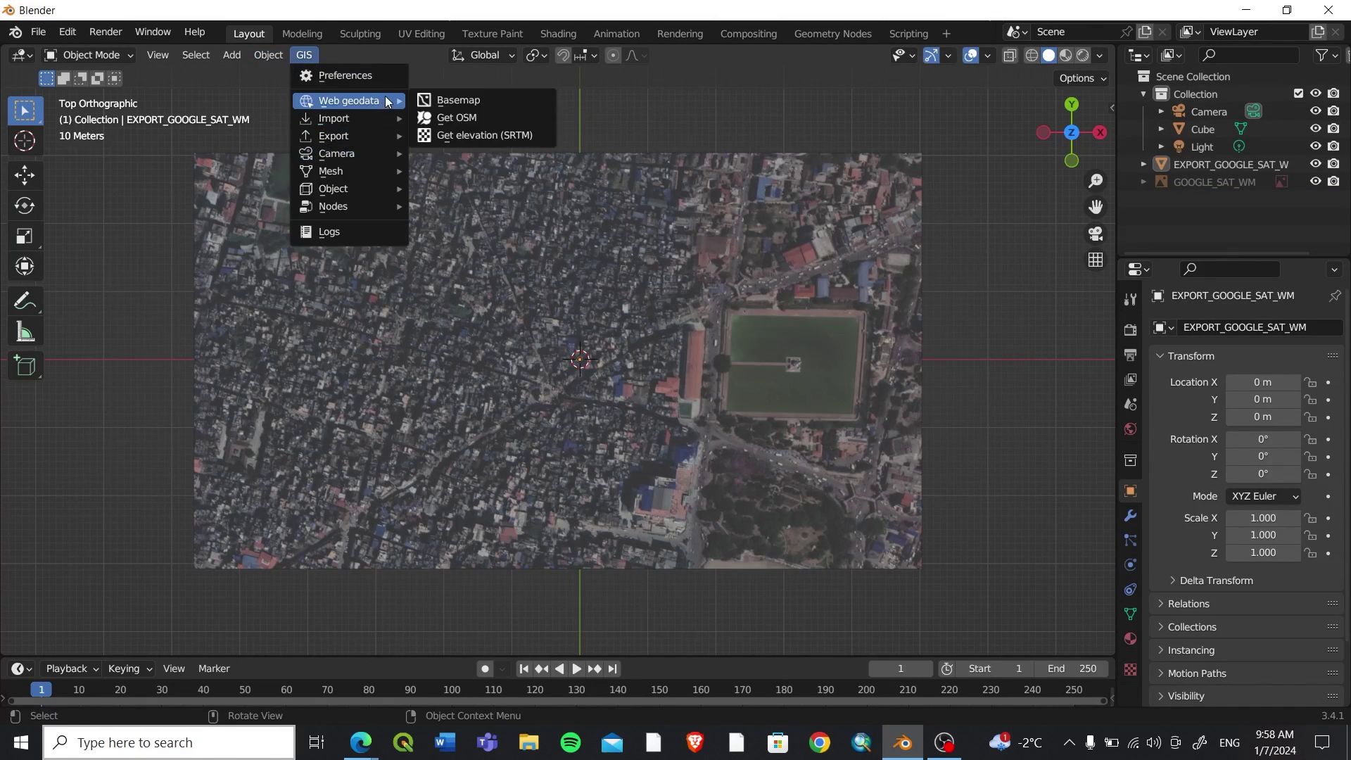
{"action": "left_click", "coordinate": [436, 117]}
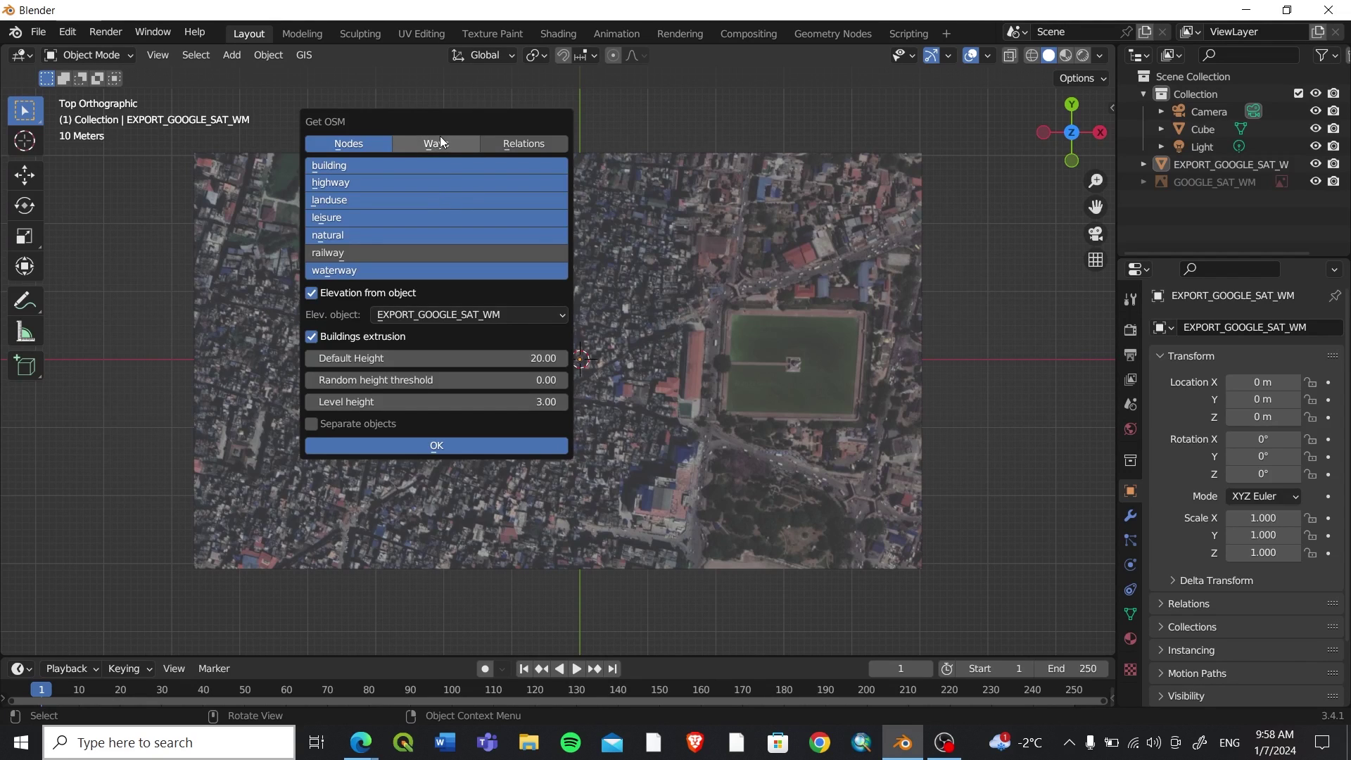
{"action": "left_click", "coordinate": [438, 143]}
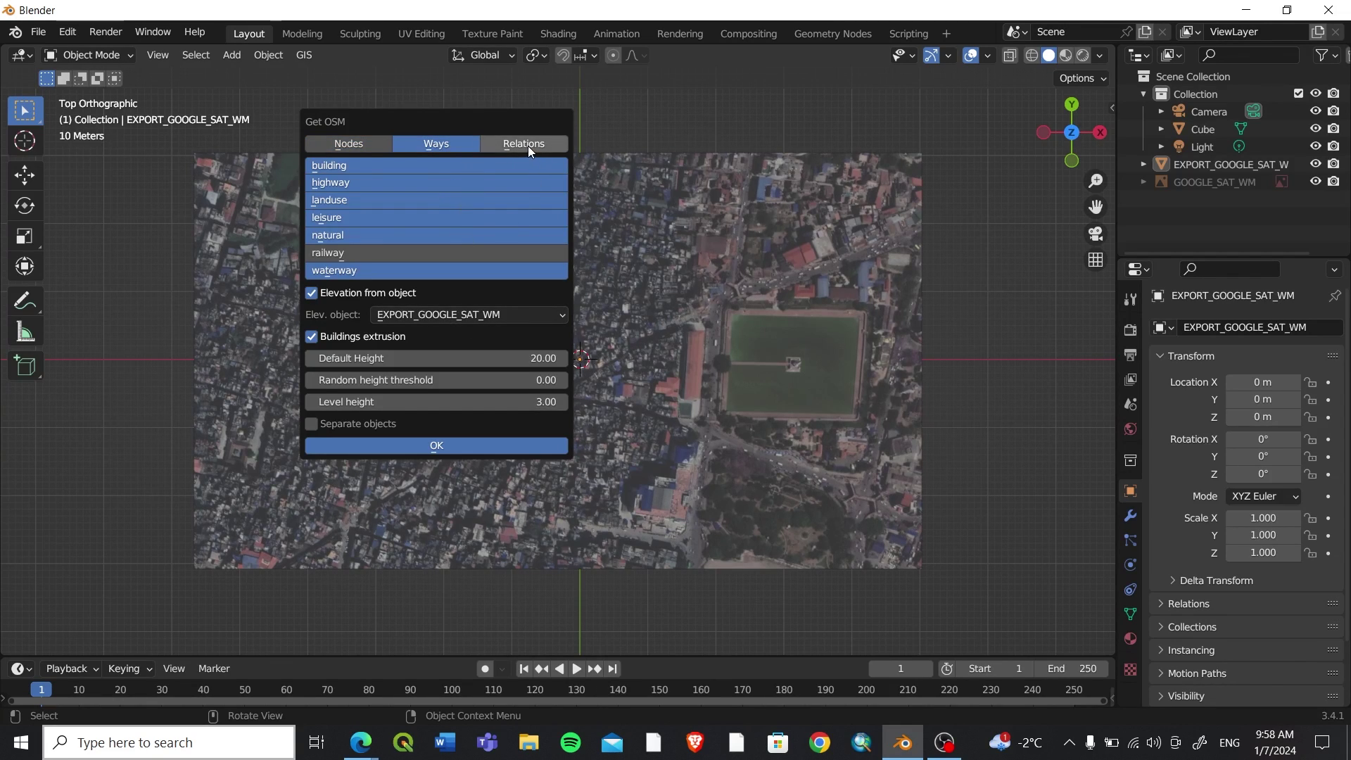
{"action": "left_click", "coordinate": [446, 449]}
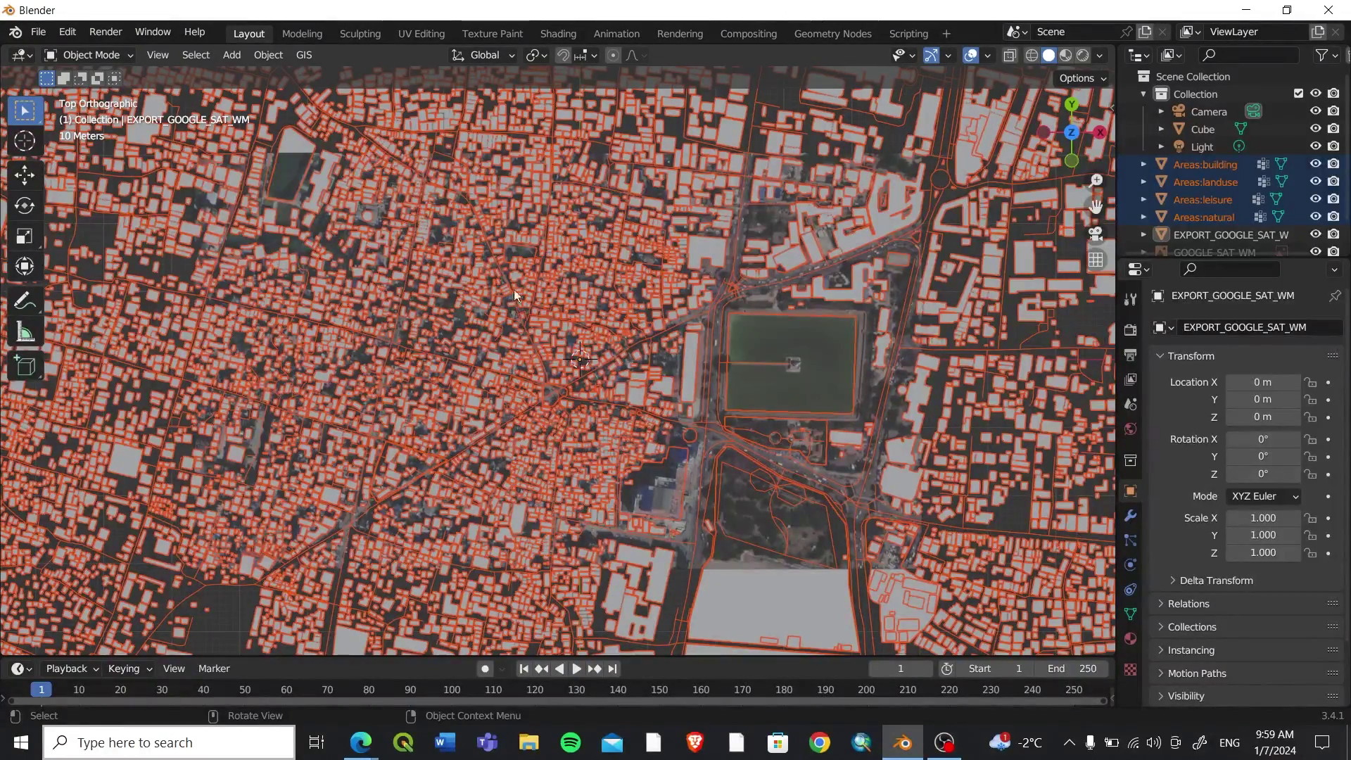
Orbit to tilted perspectives to inspect the extruded Kathmandu buildings on the satellite plane
{"action": "middle_click_drag", "start_coordinate": [474, 326], "coordinate": [397, 434]}
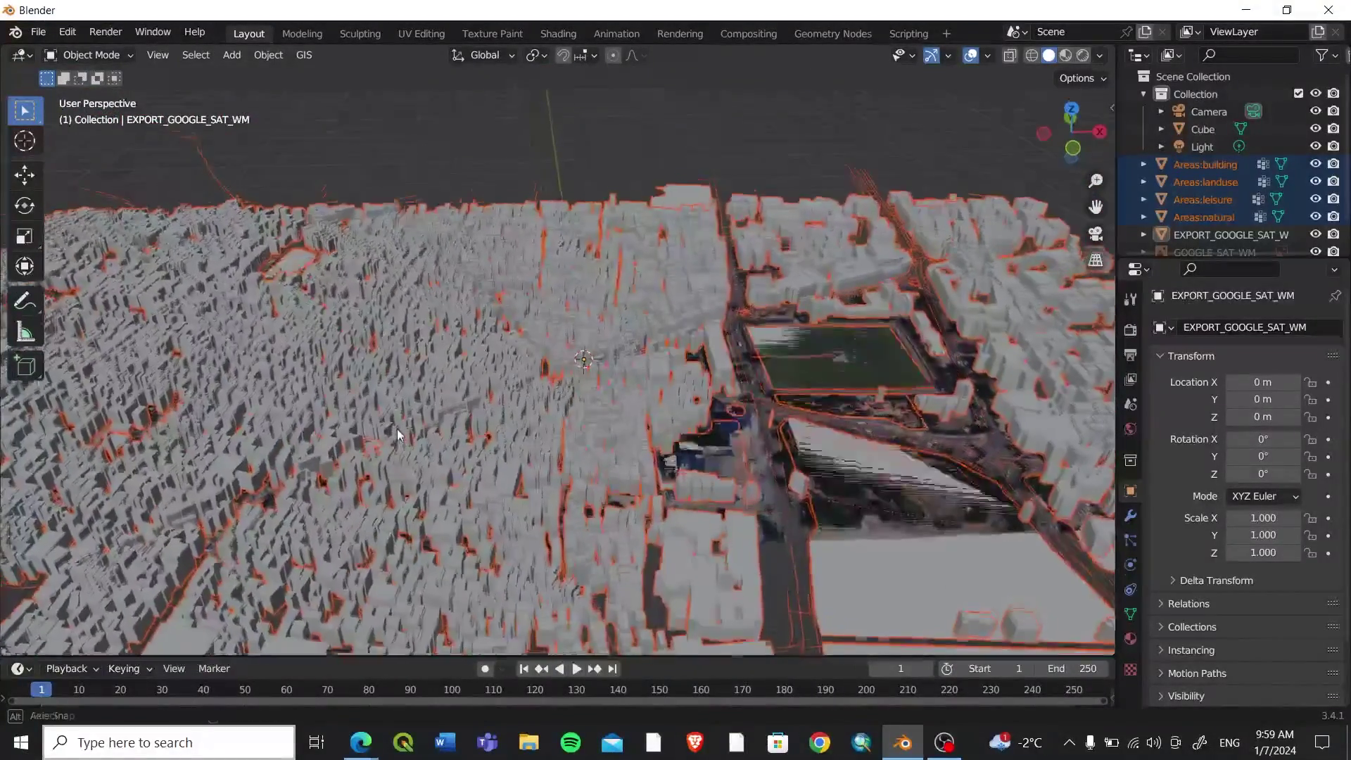
{"action": "right_click", "coordinate": [398, 434]}
{"action": "left_click", "coordinate": [500, 367]}
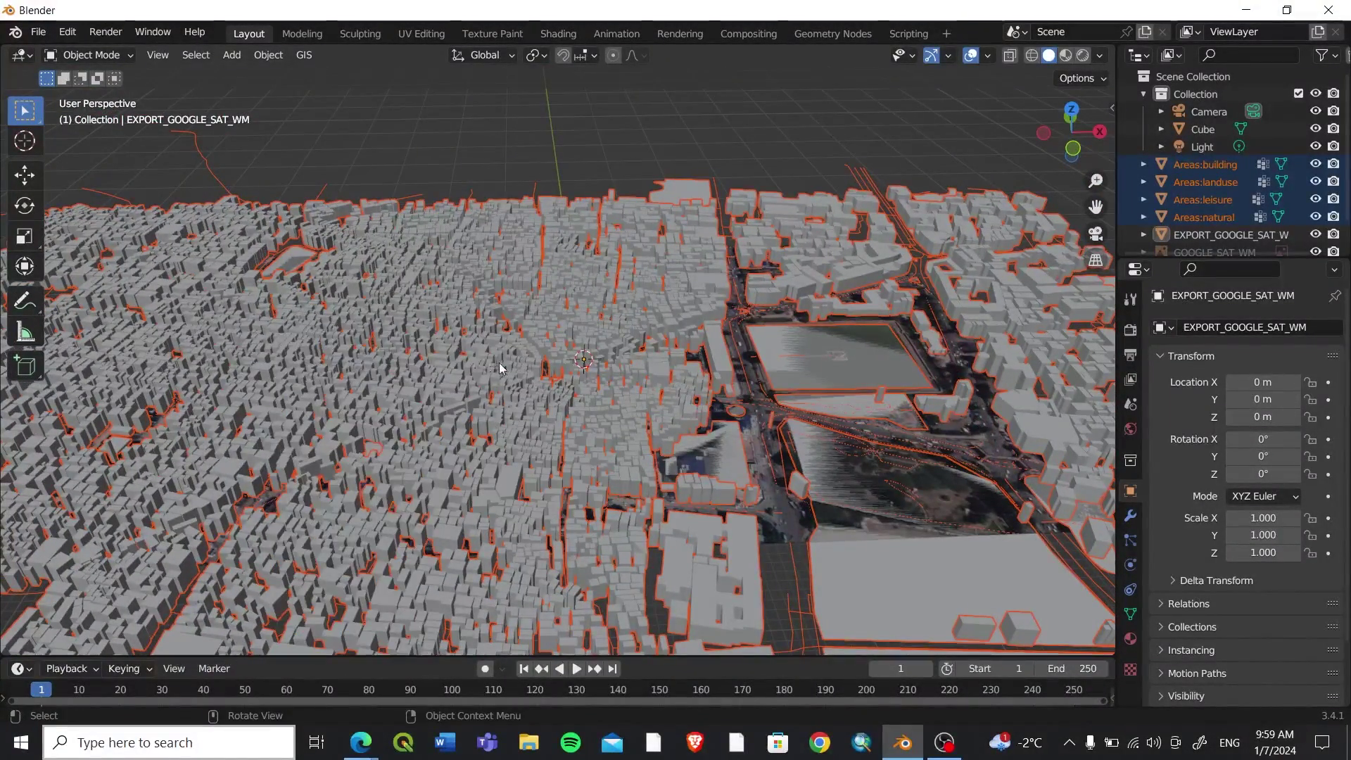
{"action": "middle_click_drag", "start_coordinate": [500, 367], "coordinate": [960, 155]}
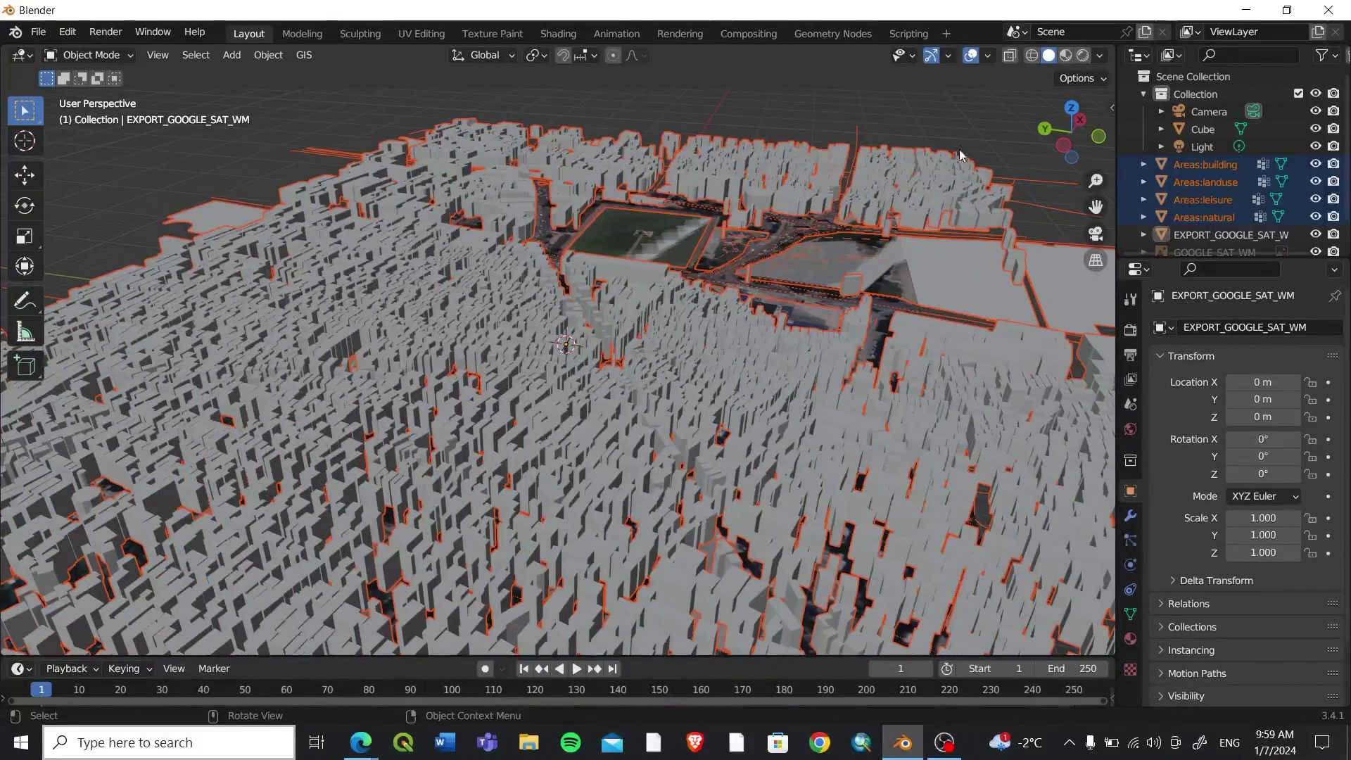
Switch the viewport to rendered shading showing only the Shadow render pass
{"action": "left_click", "coordinate": [1084, 55]}
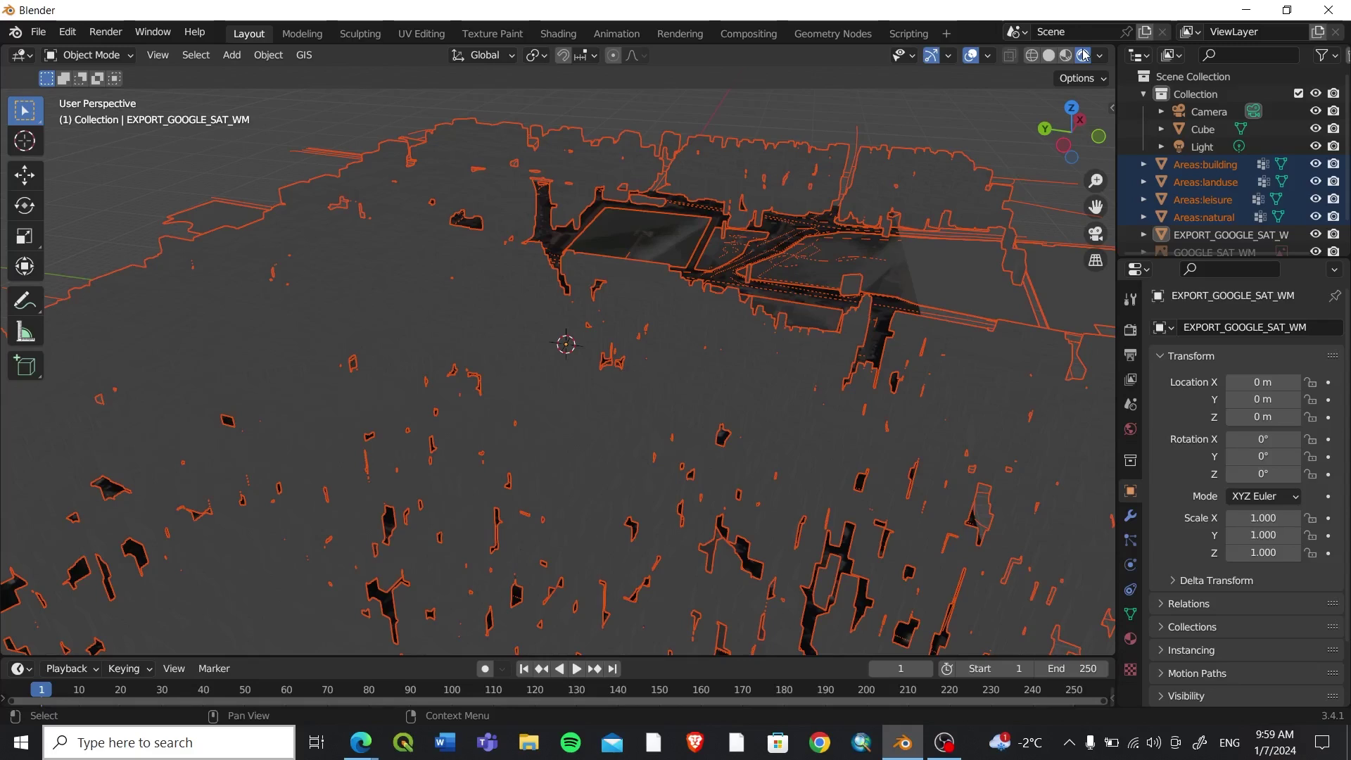
{"action": "left_click", "coordinate": [1101, 56]}
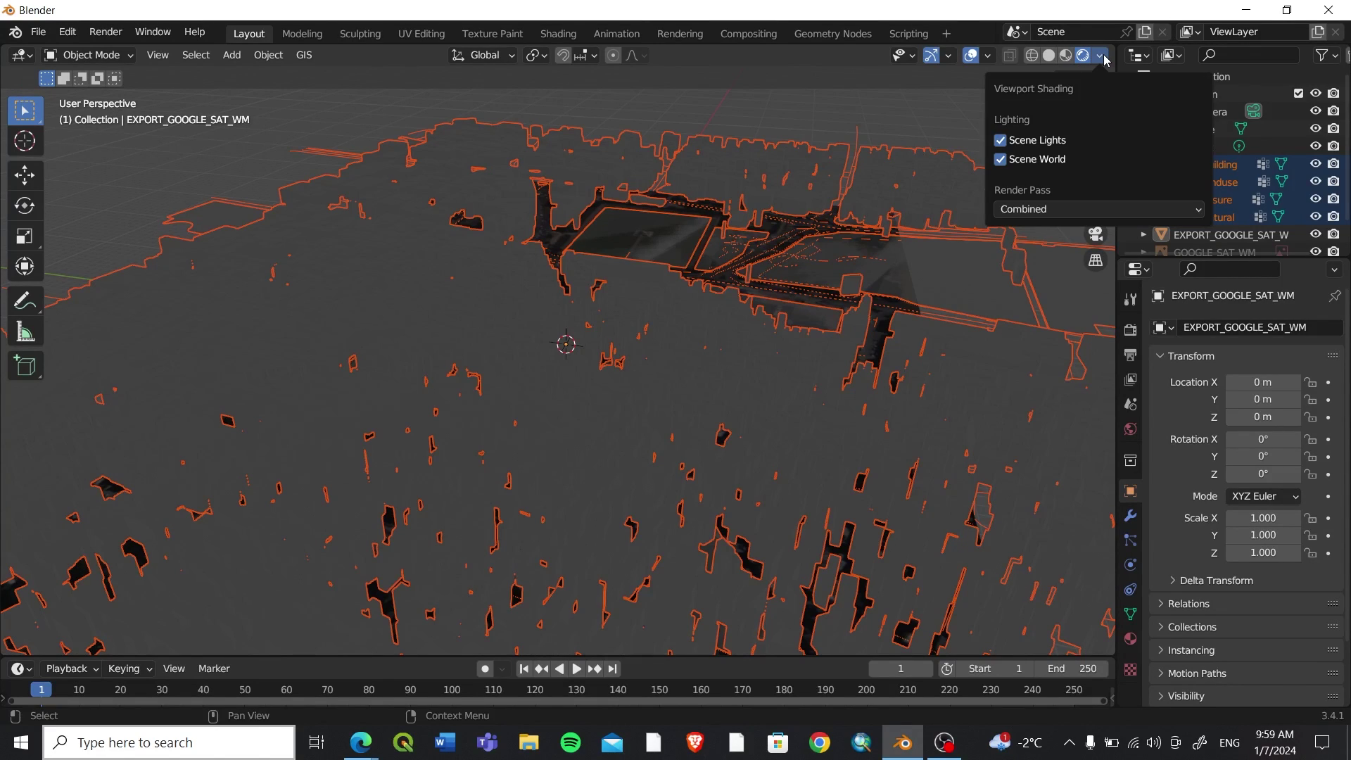
{"action": "left_click", "coordinate": [1042, 210]}
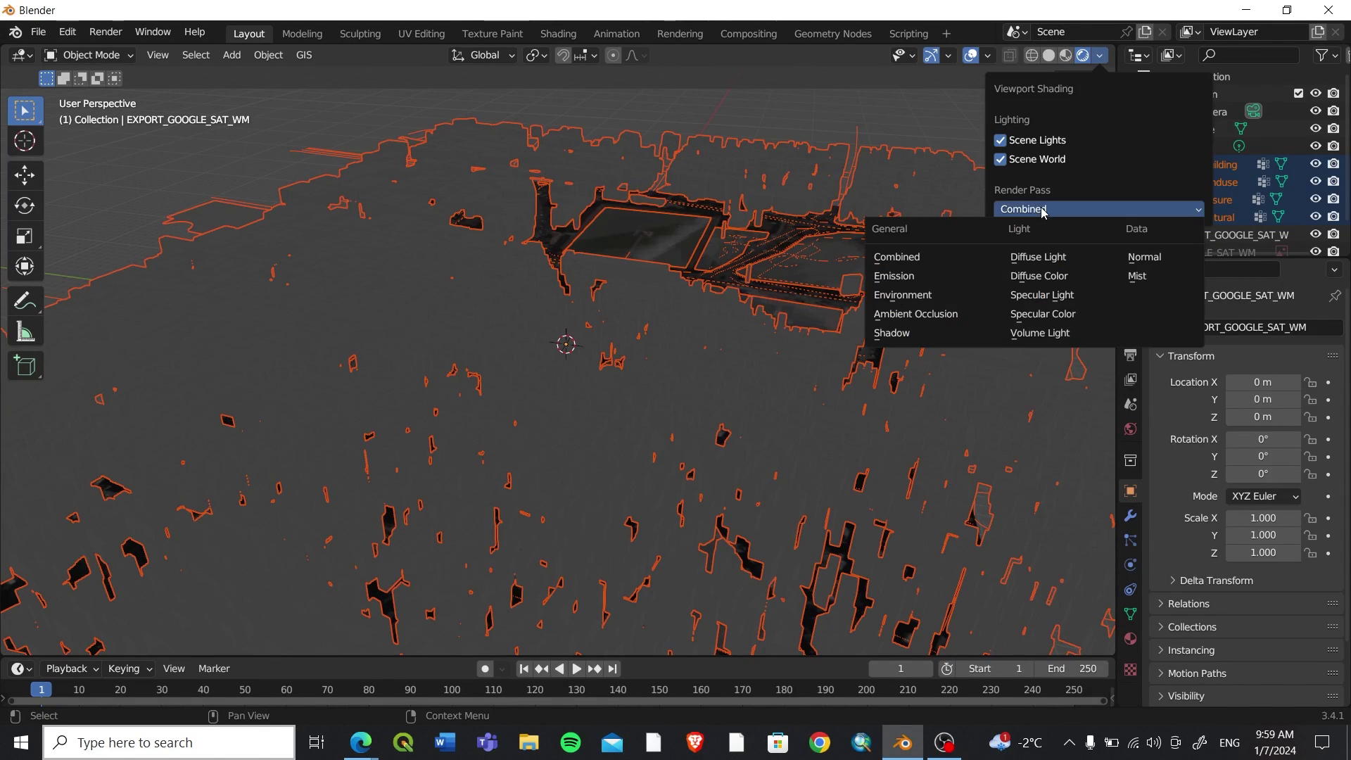
{"action": "left_click", "coordinate": [935, 332]}
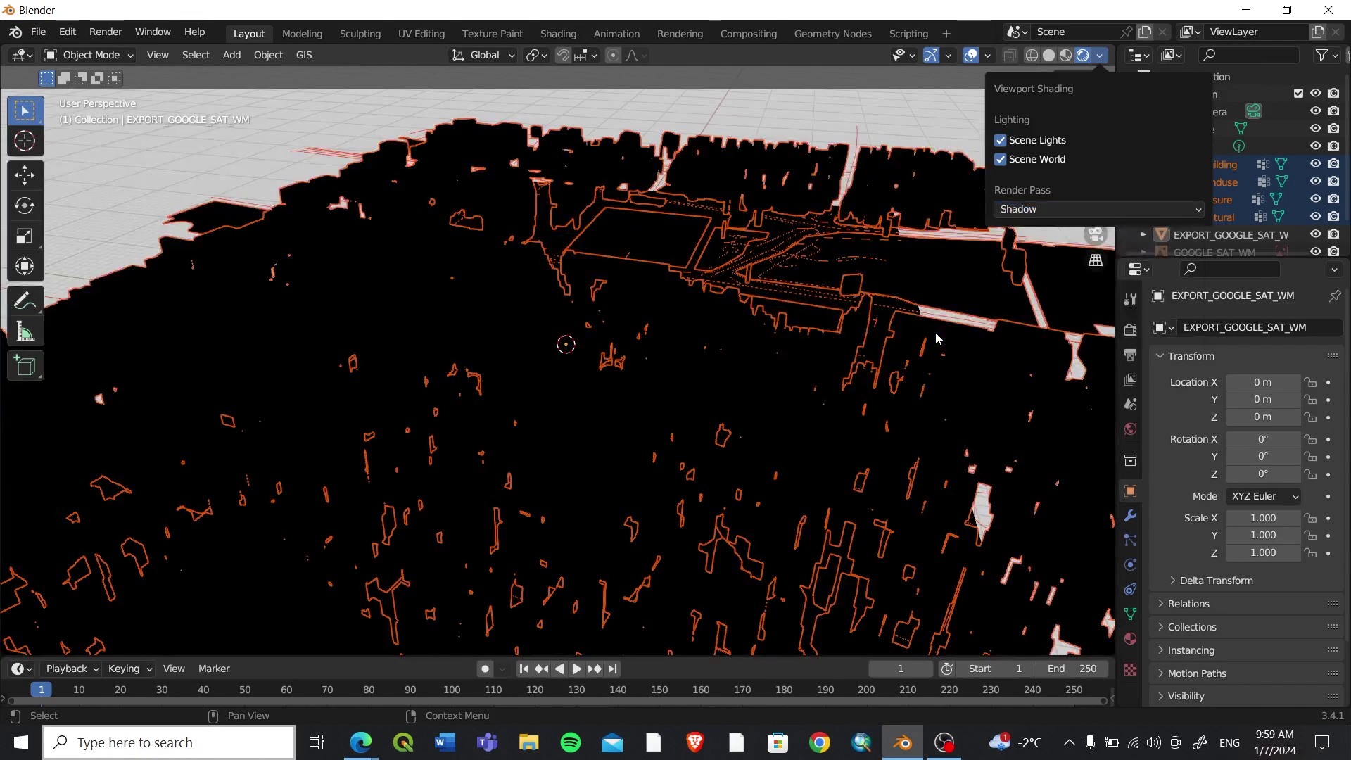
Change the viewport render pass from Shadow to Diffuse Color
{"action": "left_click", "coordinate": [1099, 55]}
{"action": "left_click", "coordinate": [1006, 211]}
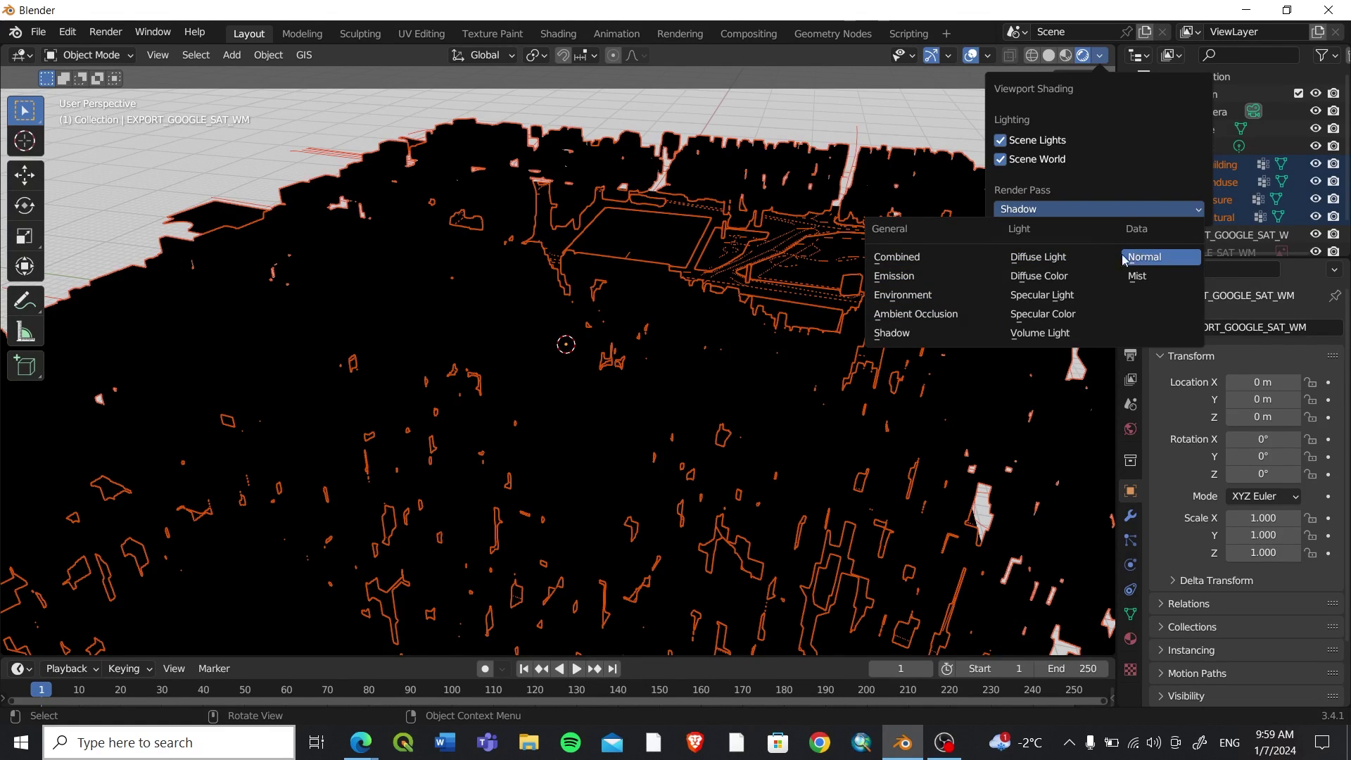
{"action": "left_click", "coordinate": [1033, 276]}
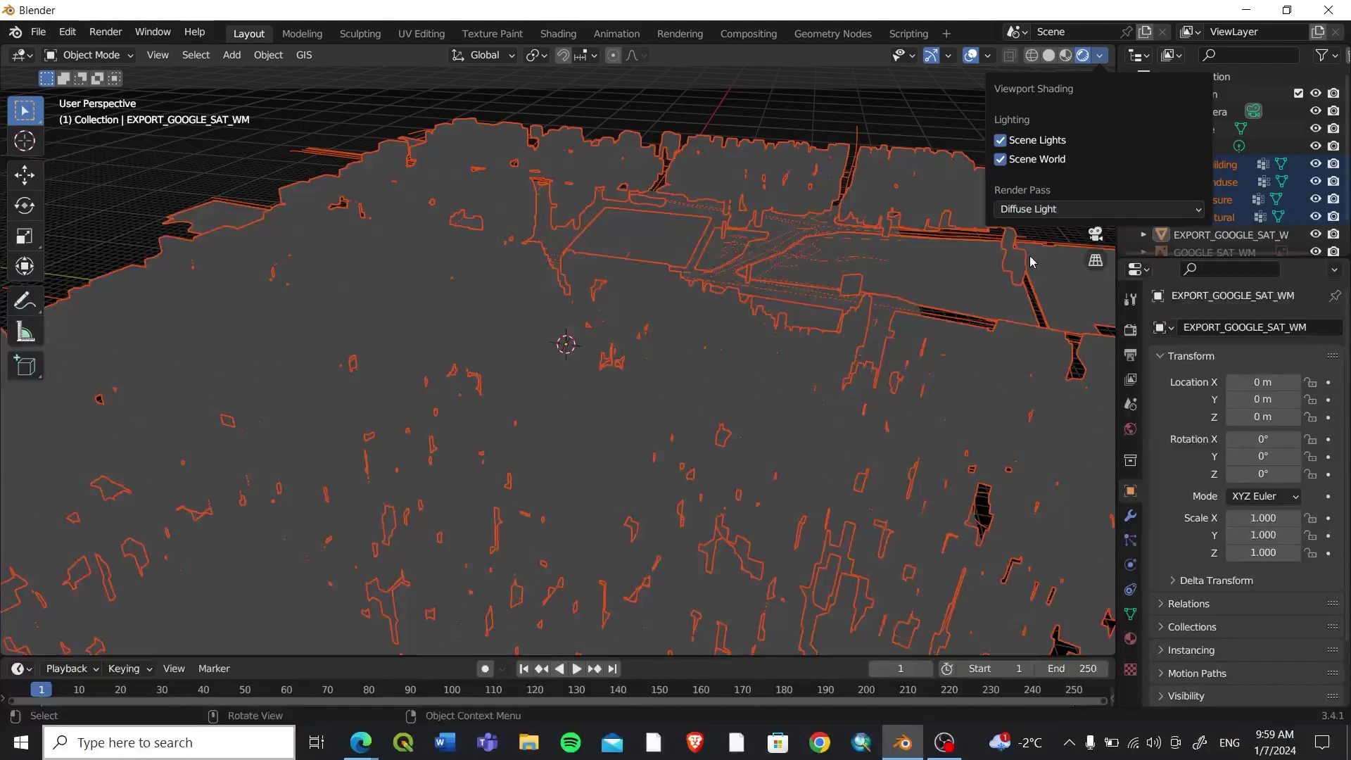
Switch to Wireframe shading with Random per-object wire colours
{"action": "left_click", "coordinate": [1031, 55]}
{"action": "left_click", "coordinate": [1096, 57]}
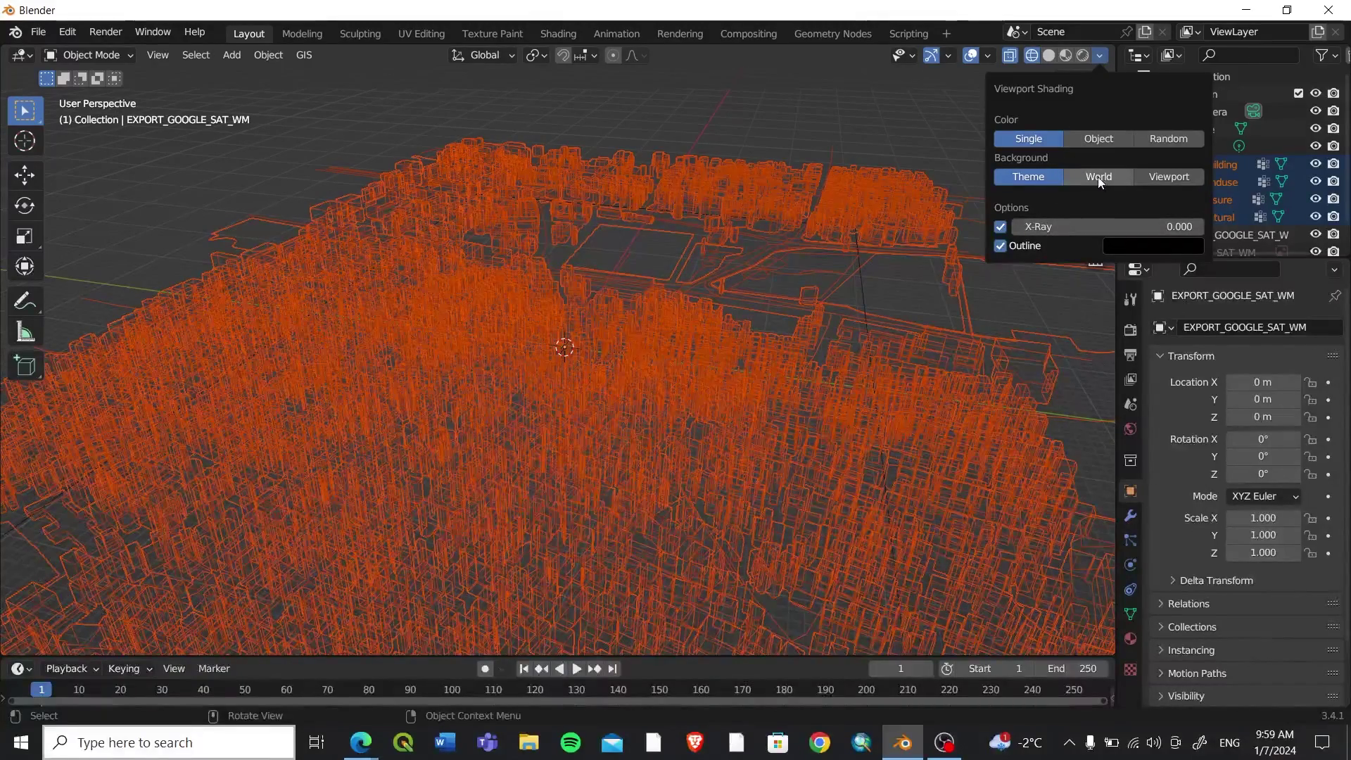
{"action": "left_click", "coordinate": [1094, 139]}
{"action": "left_click", "coordinate": [1157, 138]}
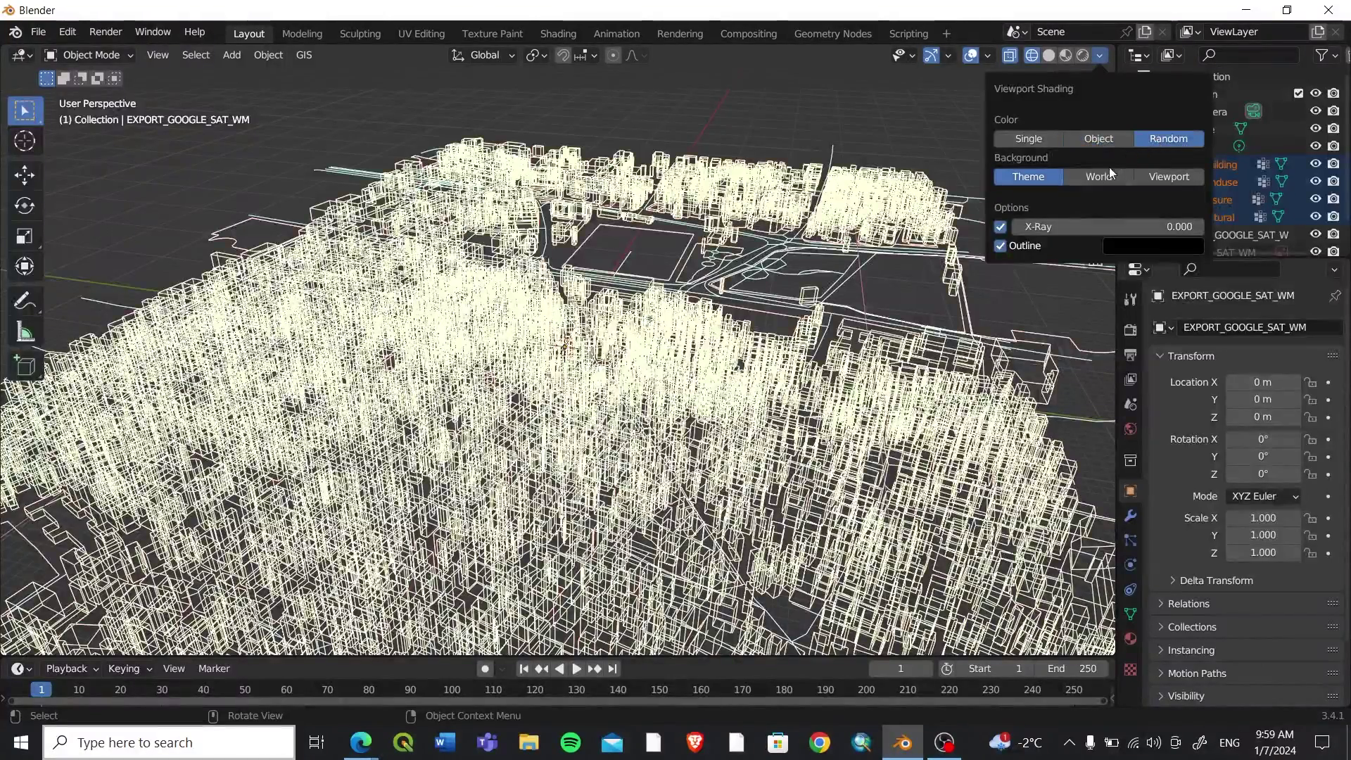
Try World, Custom and Theme backgrounds, toggle X-Ray and Outline, ending on Custom background
{"action": "left_click", "coordinate": [1090, 178]}
{"action": "left_click", "coordinate": [1168, 176]}
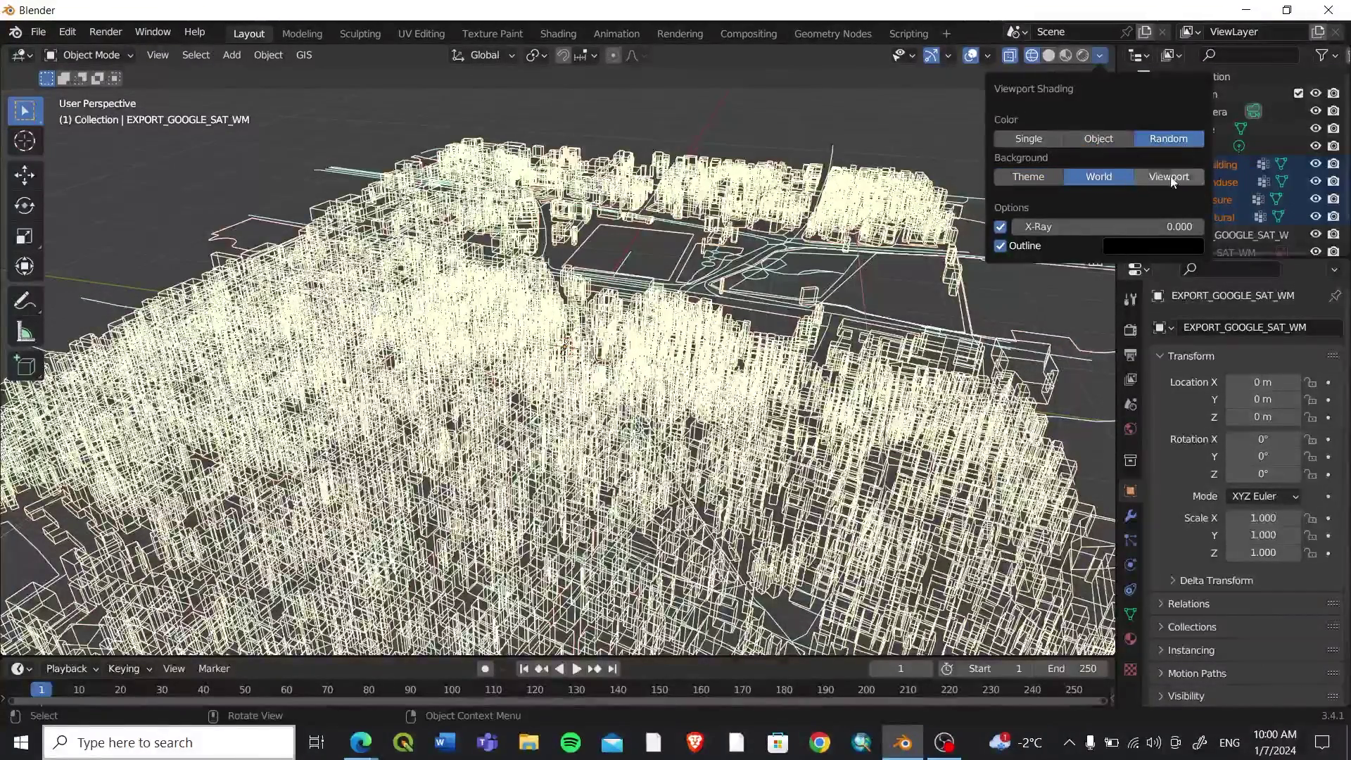
{"action": "left_click", "coordinate": [1016, 178]}
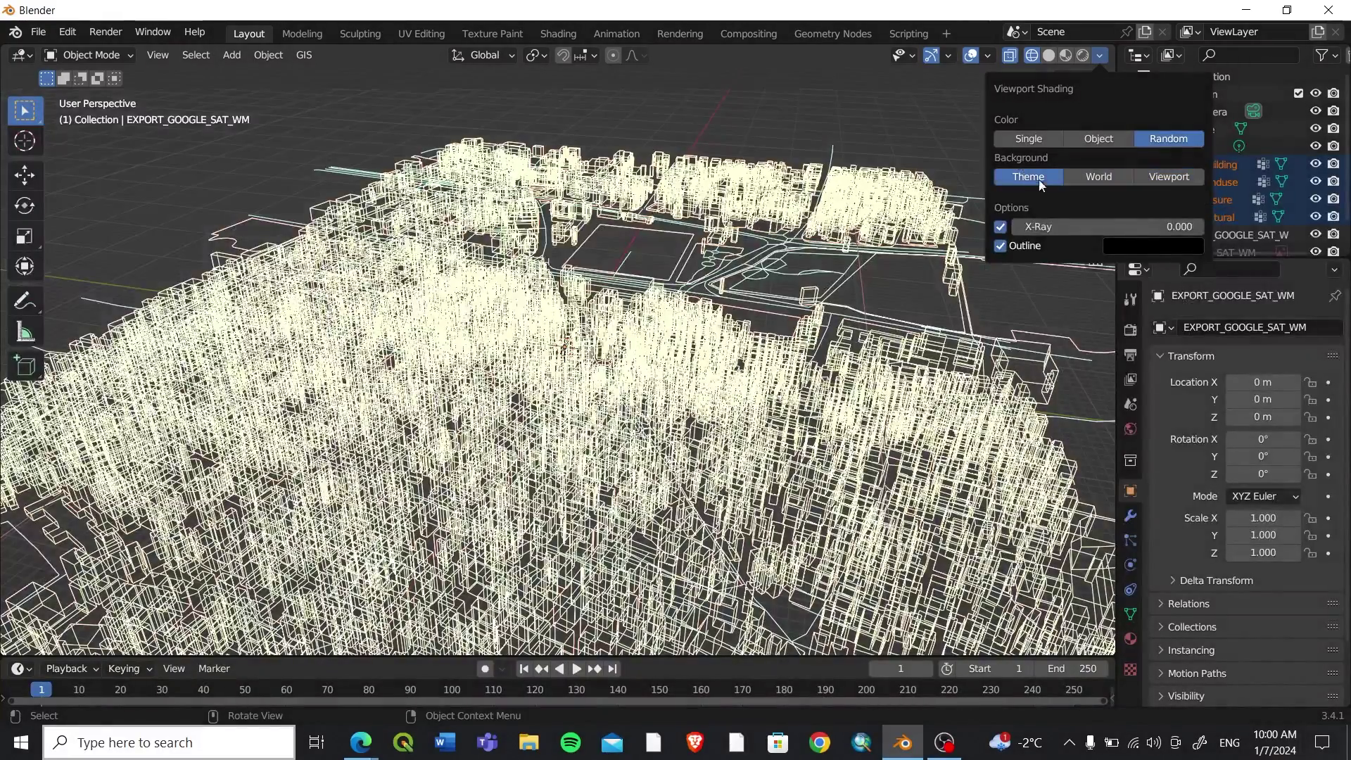
{"action": "left_click", "coordinate": [1001, 226]}
{"action": "left_click", "coordinate": [1001, 227]}
{"action": "left_click", "coordinate": [1001, 246]}
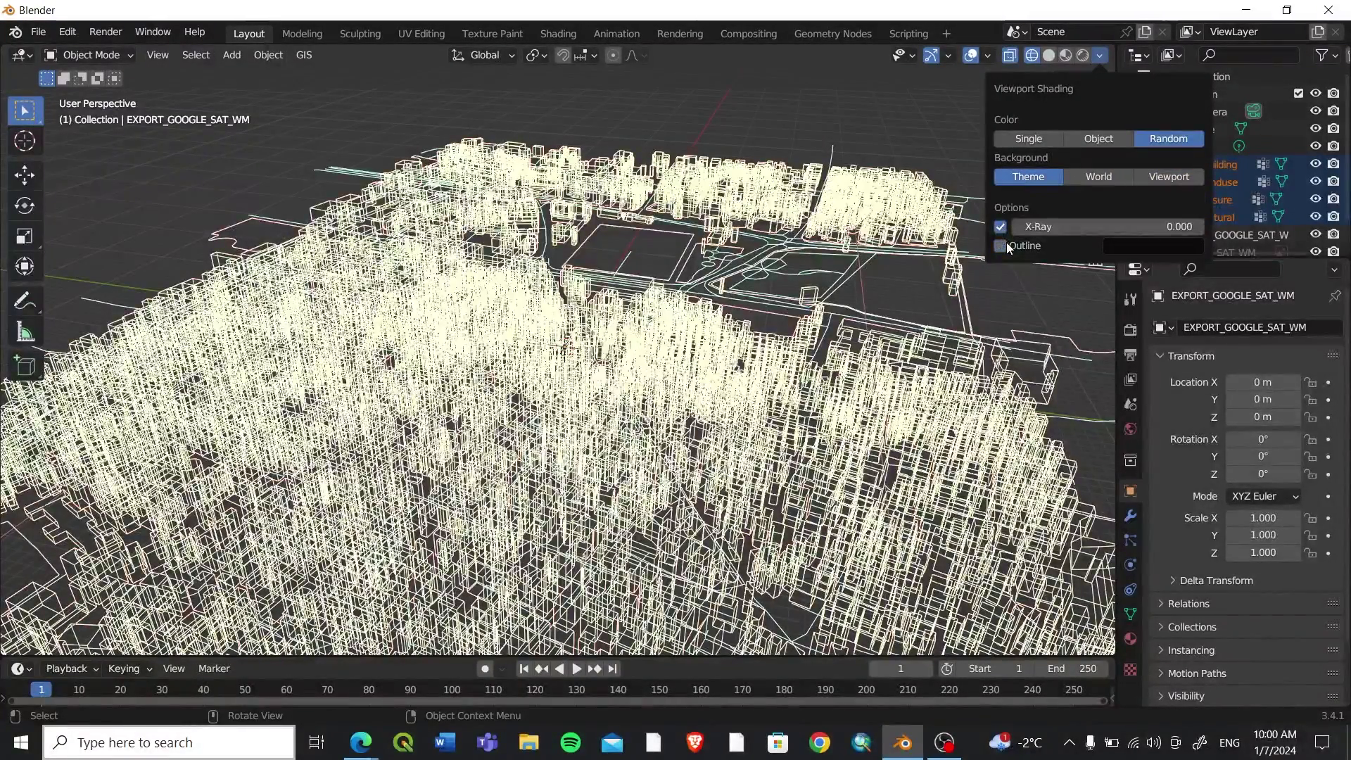
{"action": "left_click", "coordinate": [1006, 245]}
{"action": "left_click", "coordinate": [1102, 178]}
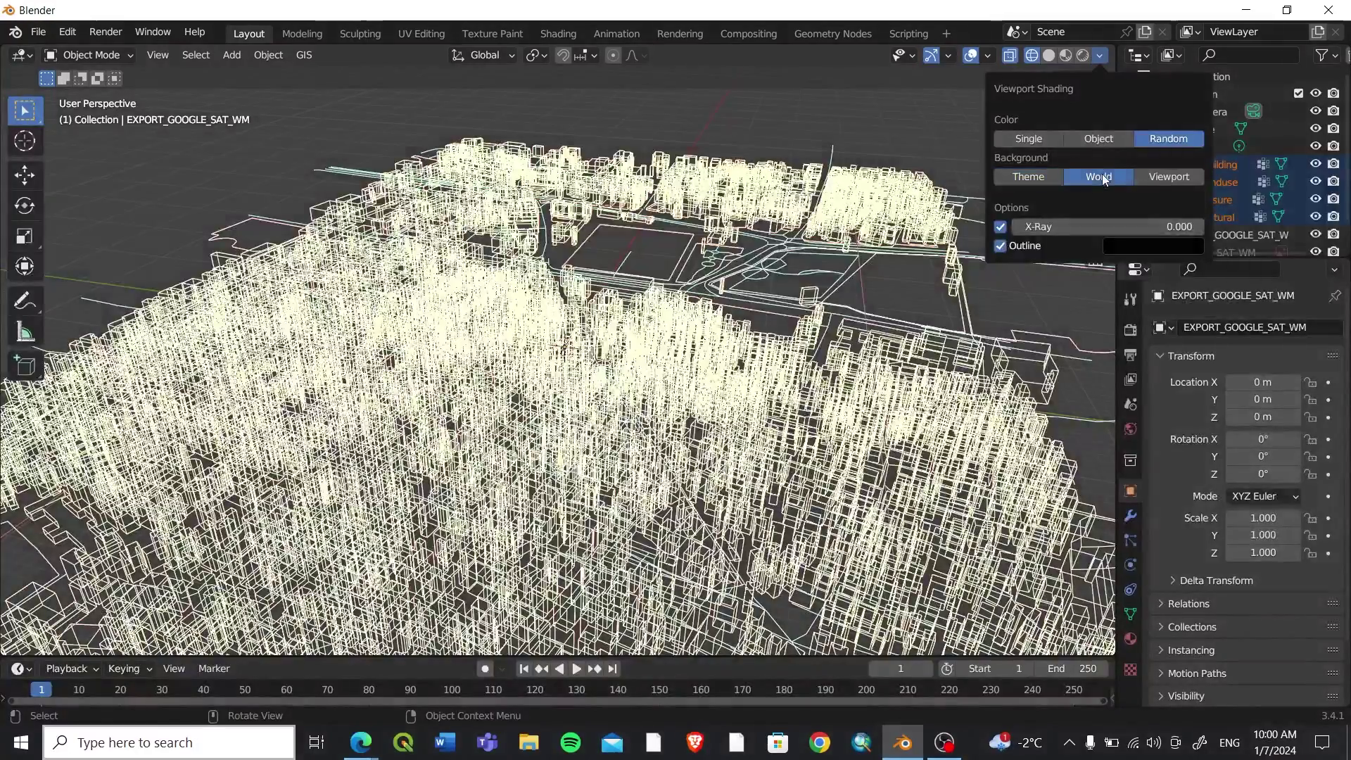
{"action": "left_click", "coordinate": [1163, 181]}
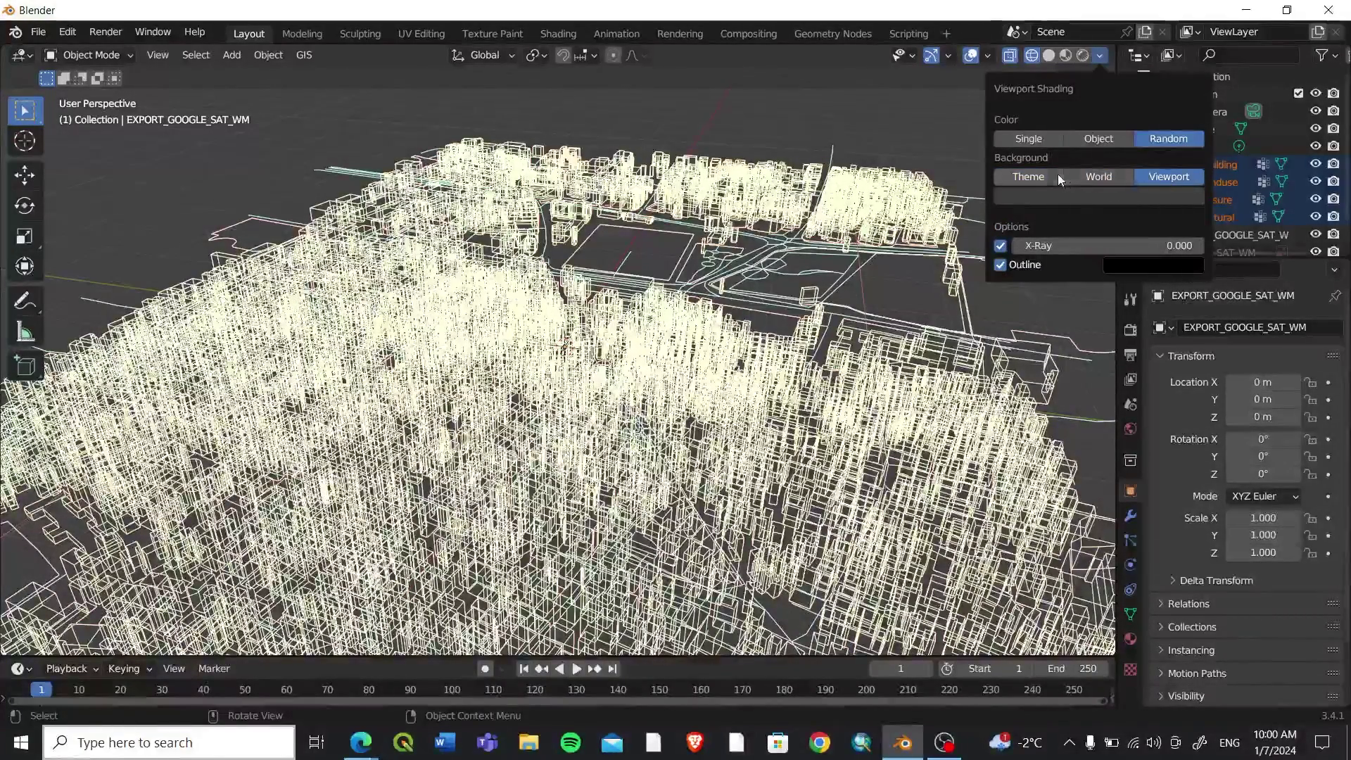
Switch to Solid shading, trying Object, Material, Single and Random colours before Texture
{"action": "left_click", "coordinate": [1048, 55]}
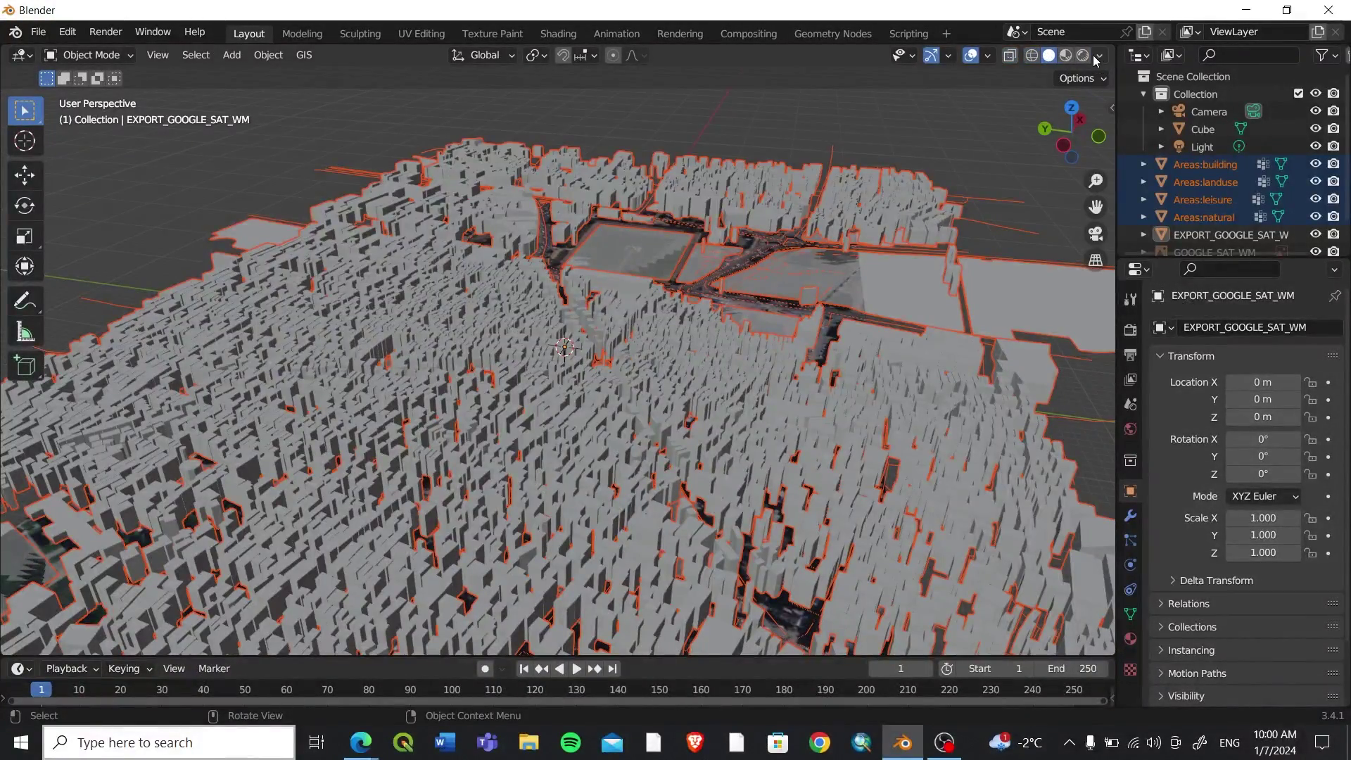
{"action": "left_click", "coordinate": [1097, 56]}
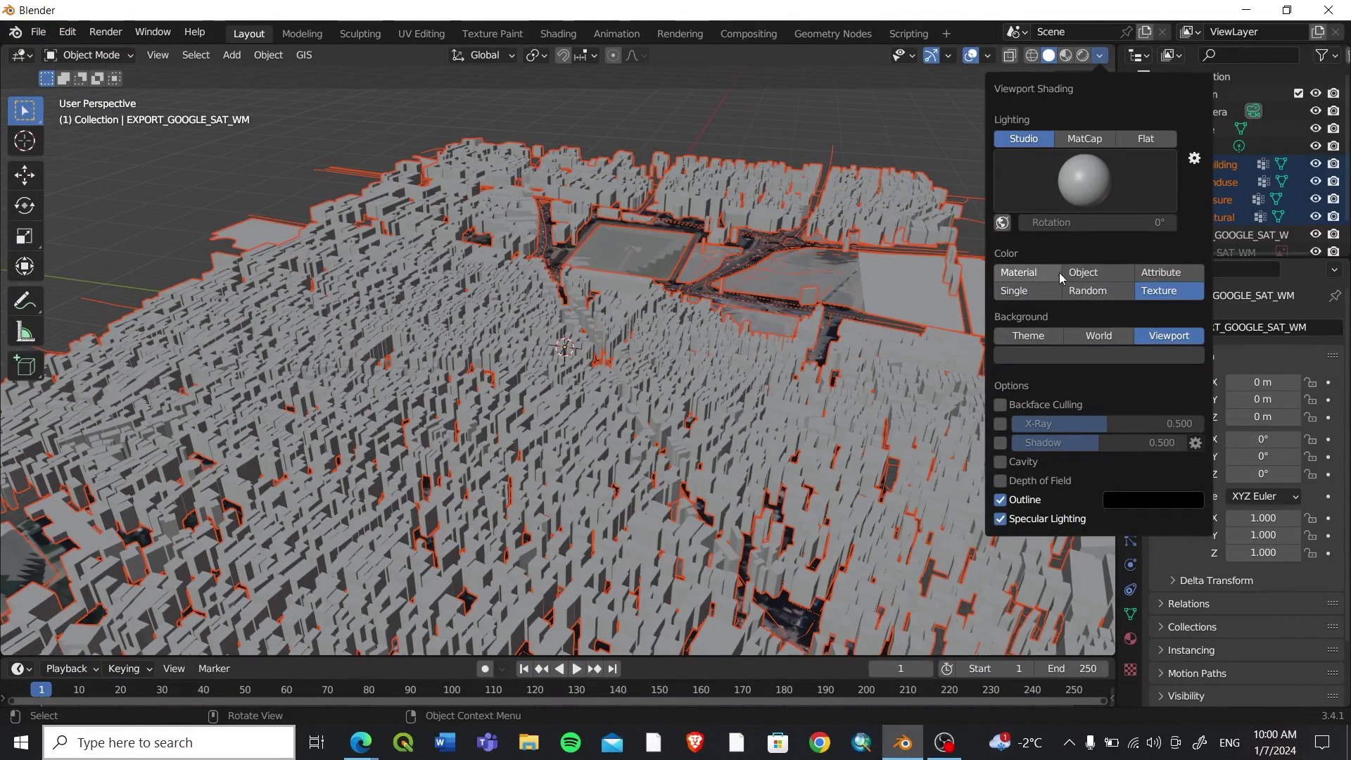
{"action": "left_click", "coordinate": [1084, 273]}
{"action": "left_click", "coordinate": [1018, 280]}
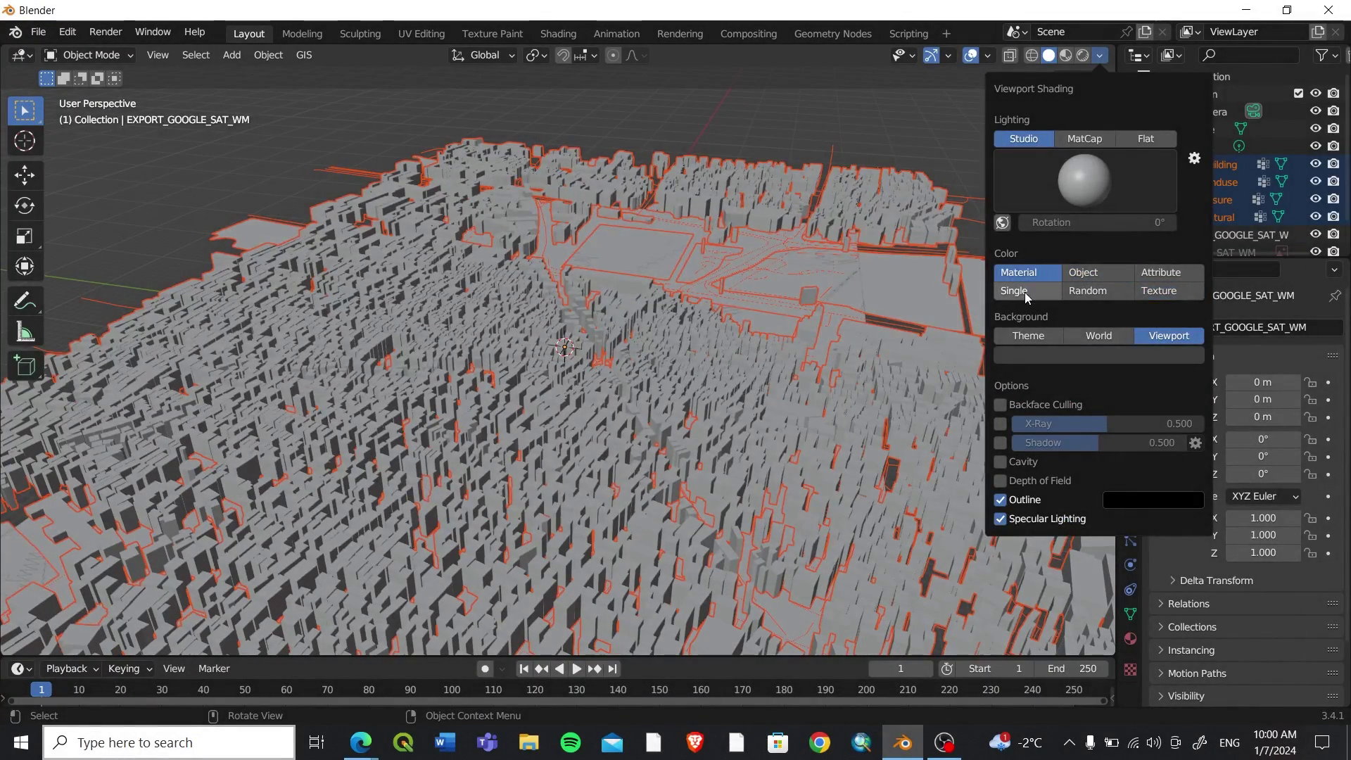
{"action": "left_click", "coordinate": [1016, 291]}
{"action": "left_click", "coordinate": [1087, 290]}
{"action": "left_click", "coordinate": [1158, 290]}
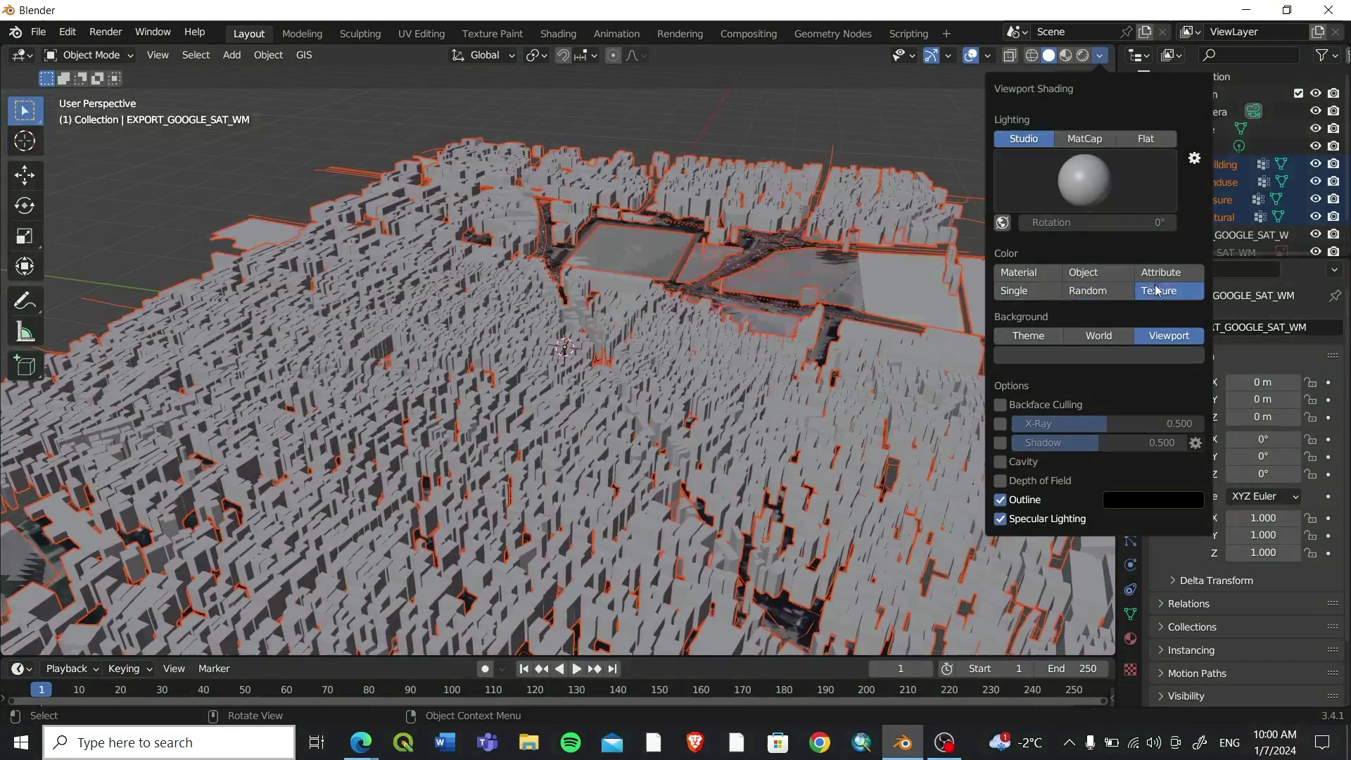
Set solid lighting to MatCap and the background to World
{"action": "left_click", "coordinate": [1099, 56]}
{"action": "left_click", "coordinate": [1140, 139]}
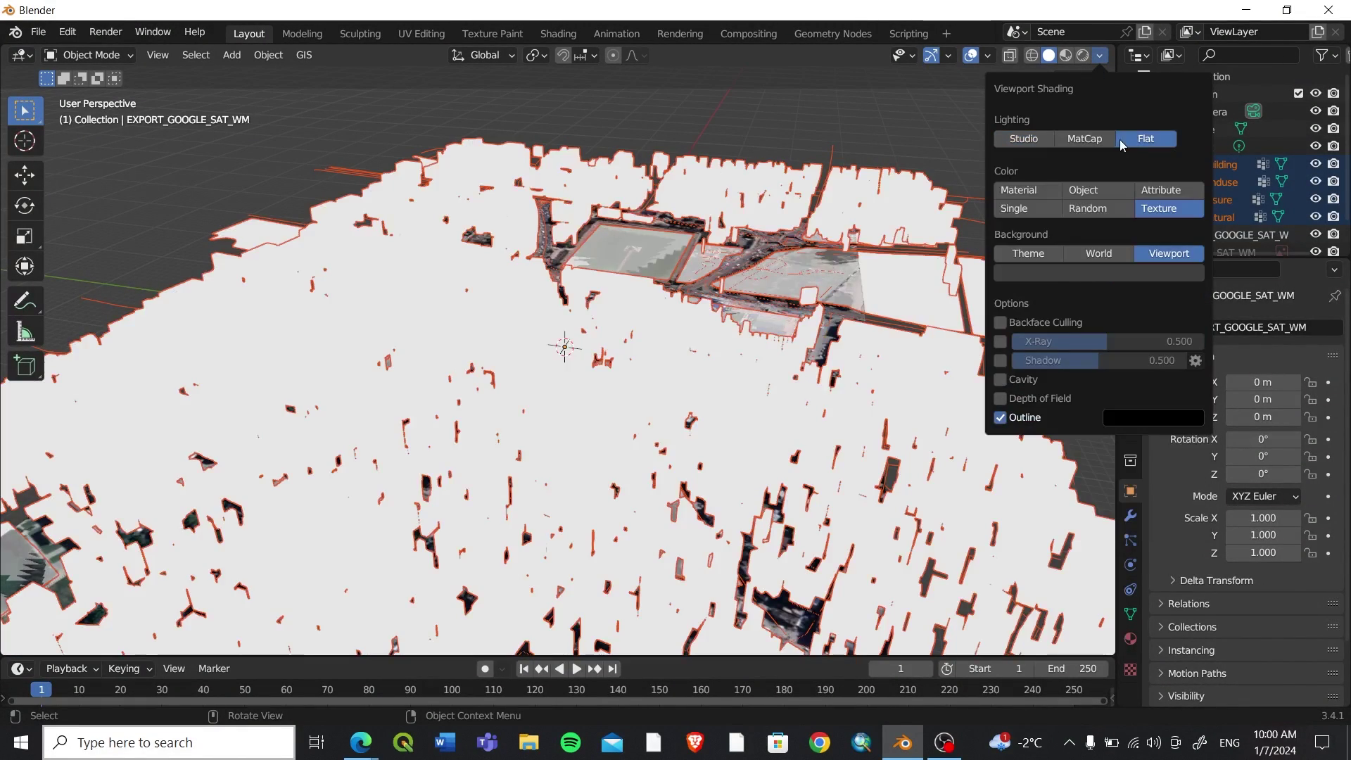
{"action": "left_click", "coordinate": [1103, 139]}
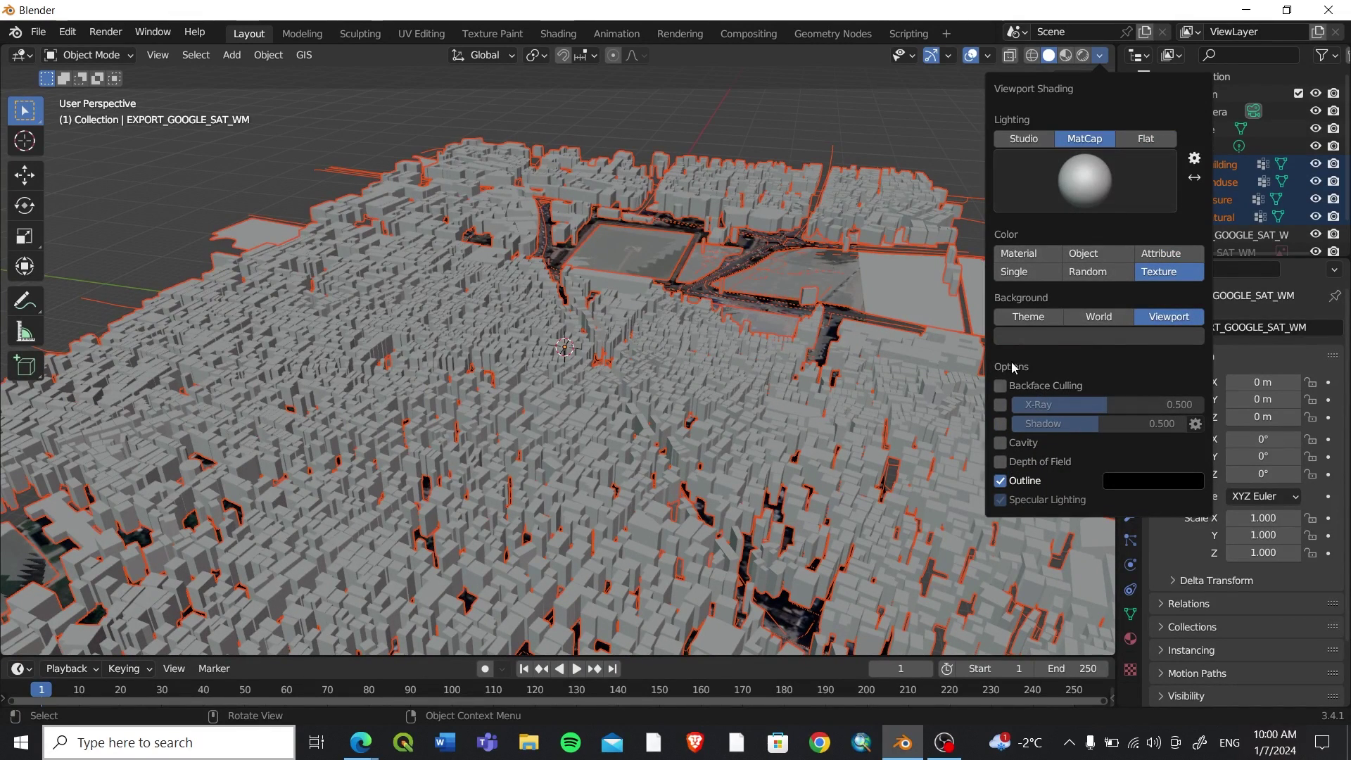
{"action": "left_click", "coordinate": [1031, 320]}
{"action": "left_click", "coordinate": [1069, 317]}
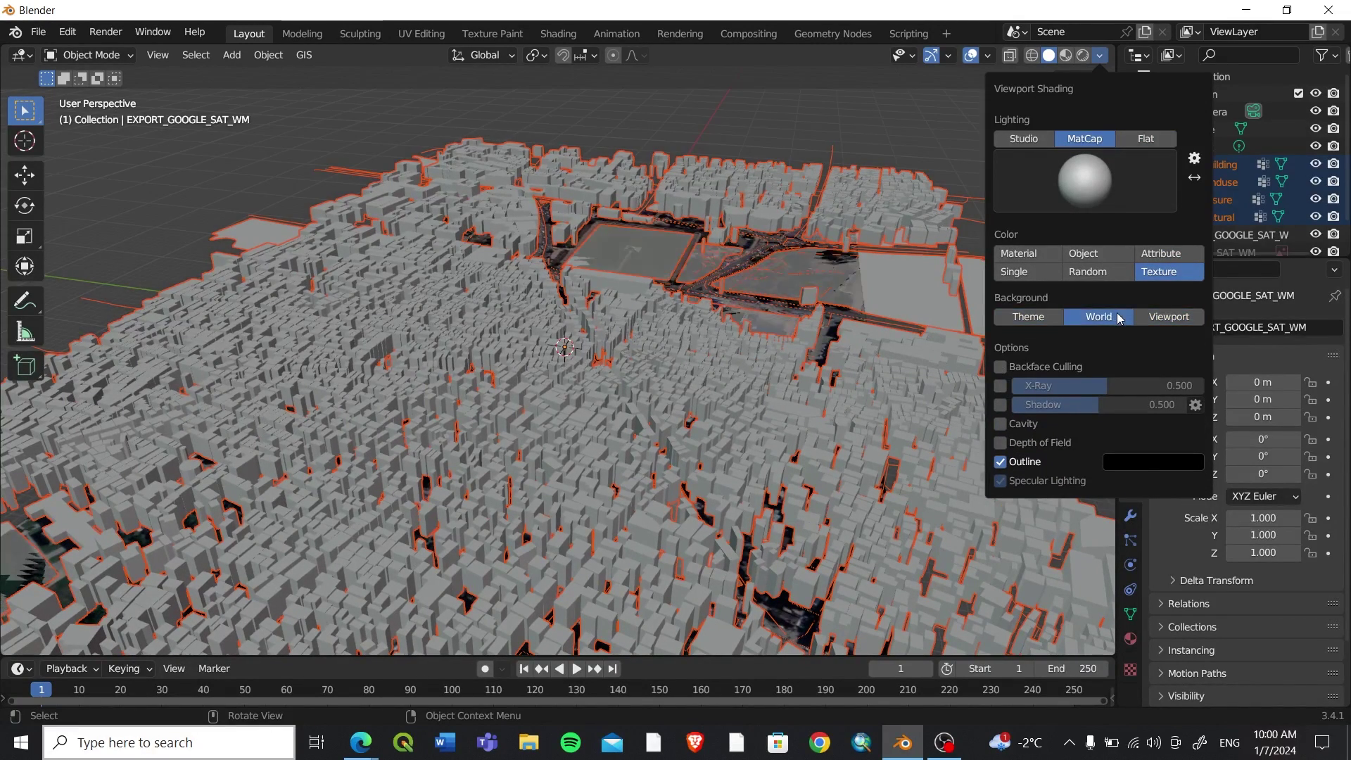
Cycle through Material, Object, Attribute, Random and Single colours, settling on Texture
{"action": "left_click", "coordinate": [1037, 254]}
{"action": "left_click", "coordinate": [1084, 253]}
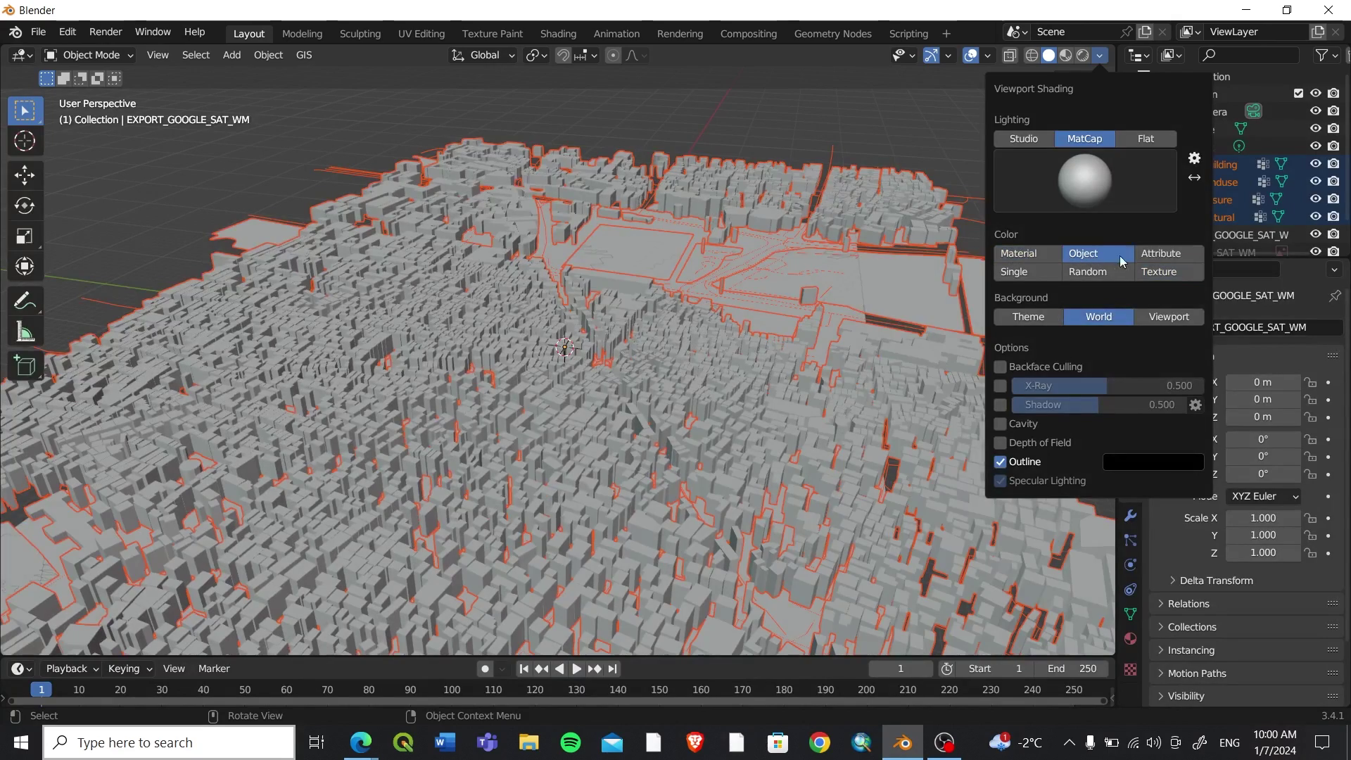
{"action": "left_click", "coordinate": [1163, 254]}
{"action": "left_click", "coordinate": [1162, 275]}
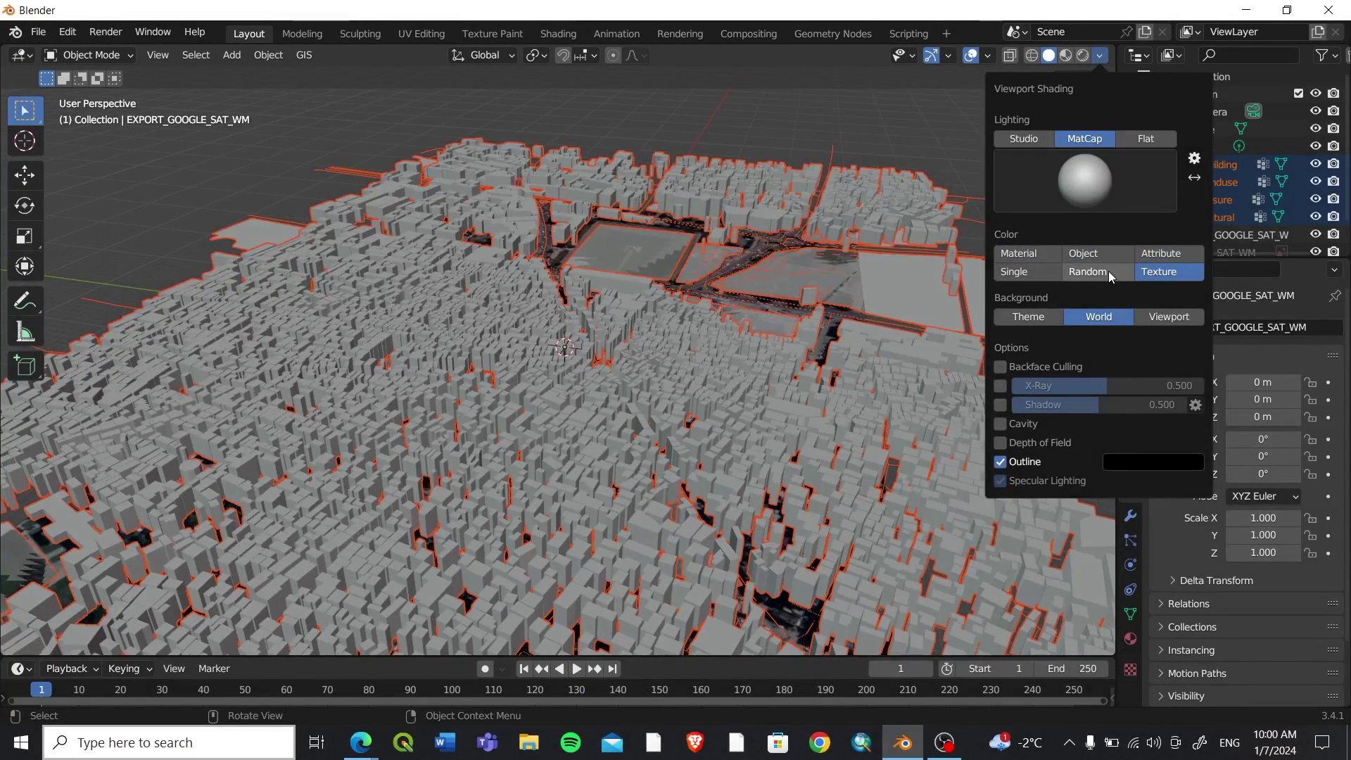
{"action": "left_click", "coordinate": [1106, 271]}
{"action": "left_click", "coordinate": [1033, 272]}
{"action": "left_click", "coordinate": [1103, 271]}
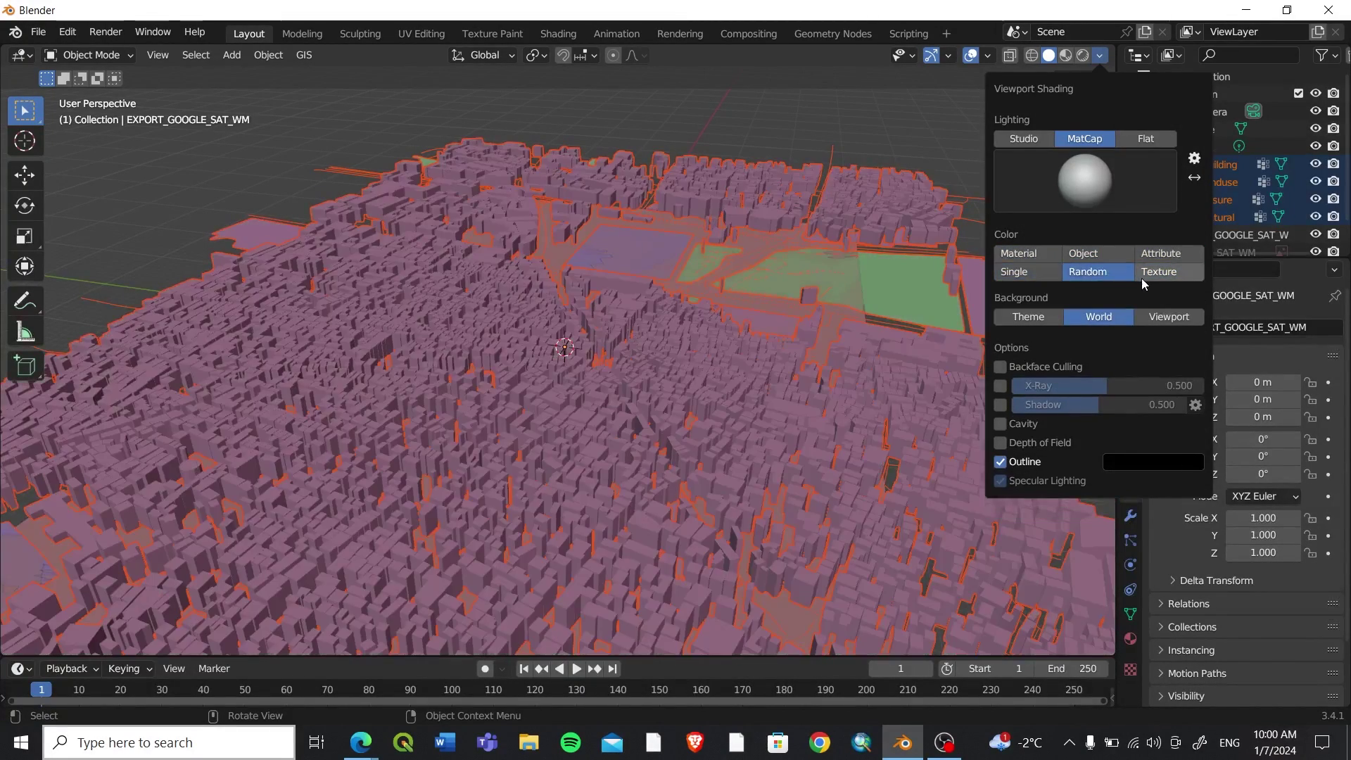
{"action": "left_click", "coordinate": [1158, 275]}
Zoom in low over the city and set Studio lighting with Object colouring
{"action": "scroll", "coordinate": [690, 459], "scroll_direction": "up", "scroll_amount": 3}
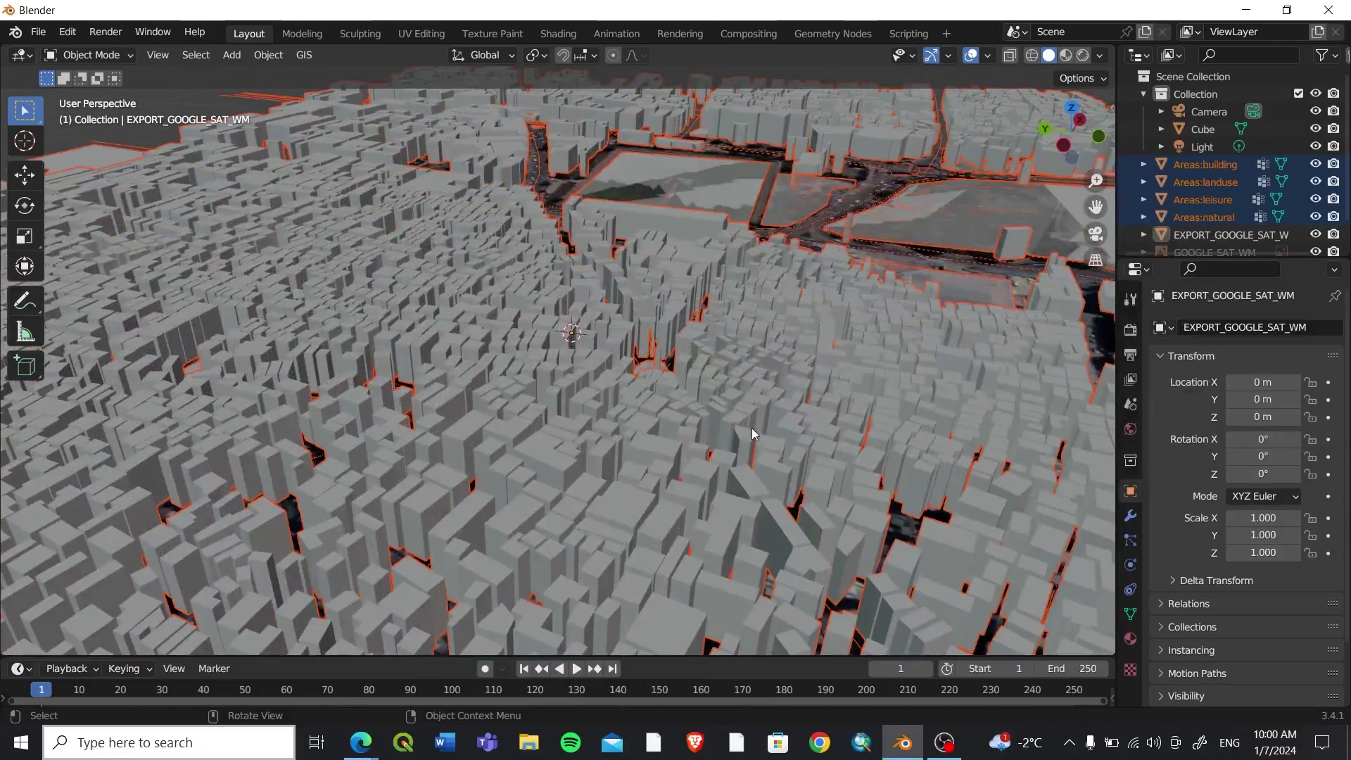
{"action": "mouse_move", "coordinate": [752, 428]}
{"action": "middle_mouse_down"}
{"action": "mouse_move", "coordinate": [692, 394]}
{"action": "mouse_move", "coordinate": [654, 422]}
{"action": "mouse_move", "coordinate": [750, 492]}
{"action": "mouse_move", "coordinate": [639, 486]}
{"action": "mouse_move", "coordinate": [584, 447]}
{"action": "mouse_move", "coordinate": [538, 484]}
{"action": "mouse_move", "coordinate": [606, 508]}
{"action": "middle_mouse_up"}
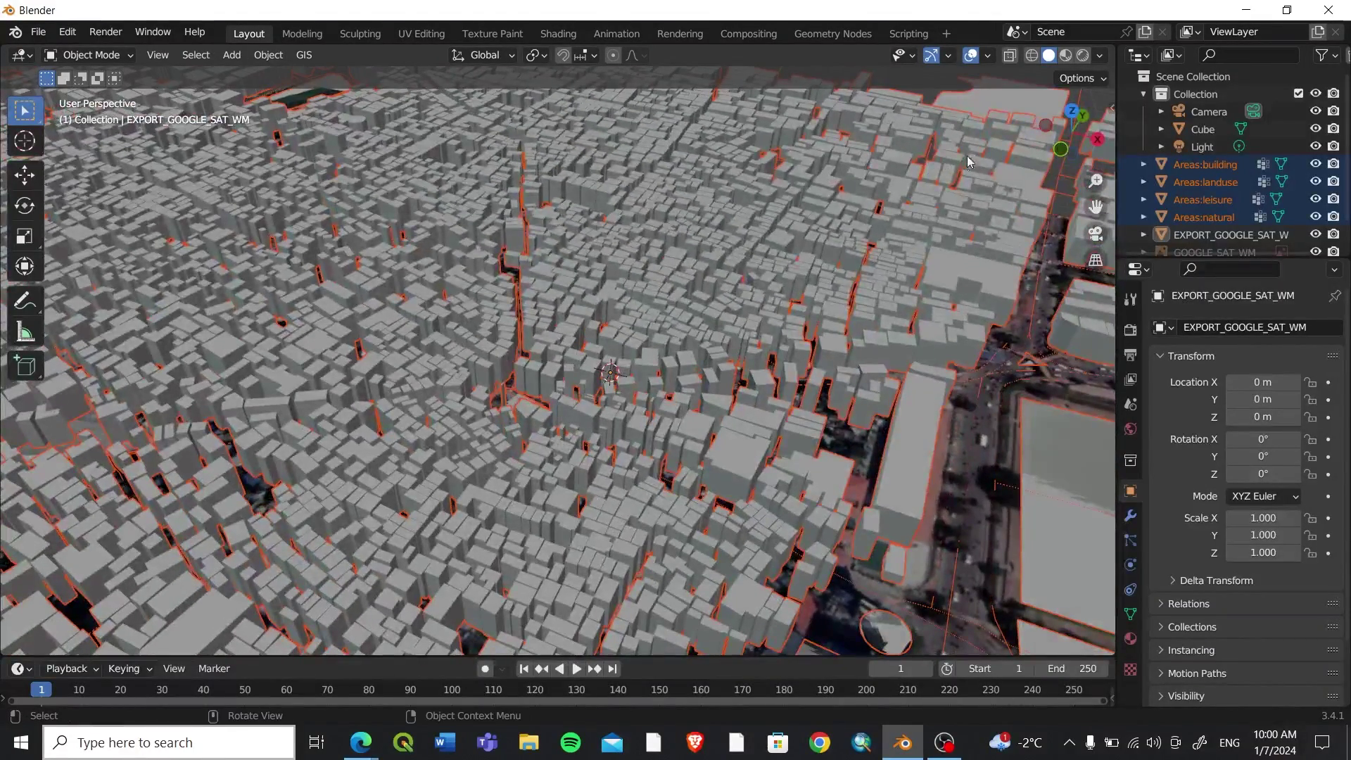
{"action": "left_click", "coordinate": [1102, 57]}
{"action": "left_click", "coordinate": [1103, 79]}
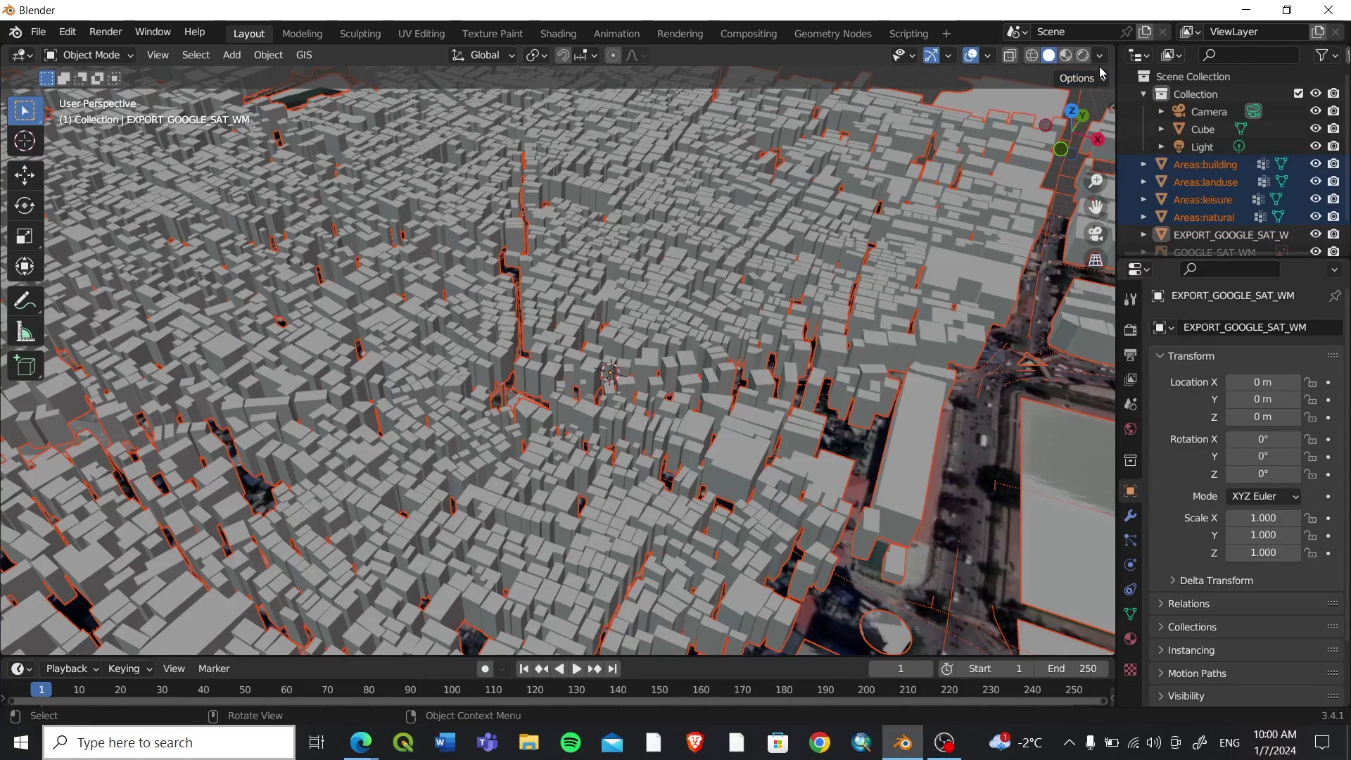
{"action": "left_click", "coordinate": [1100, 59]}
{"action": "left_click", "coordinate": [1010, 137]}
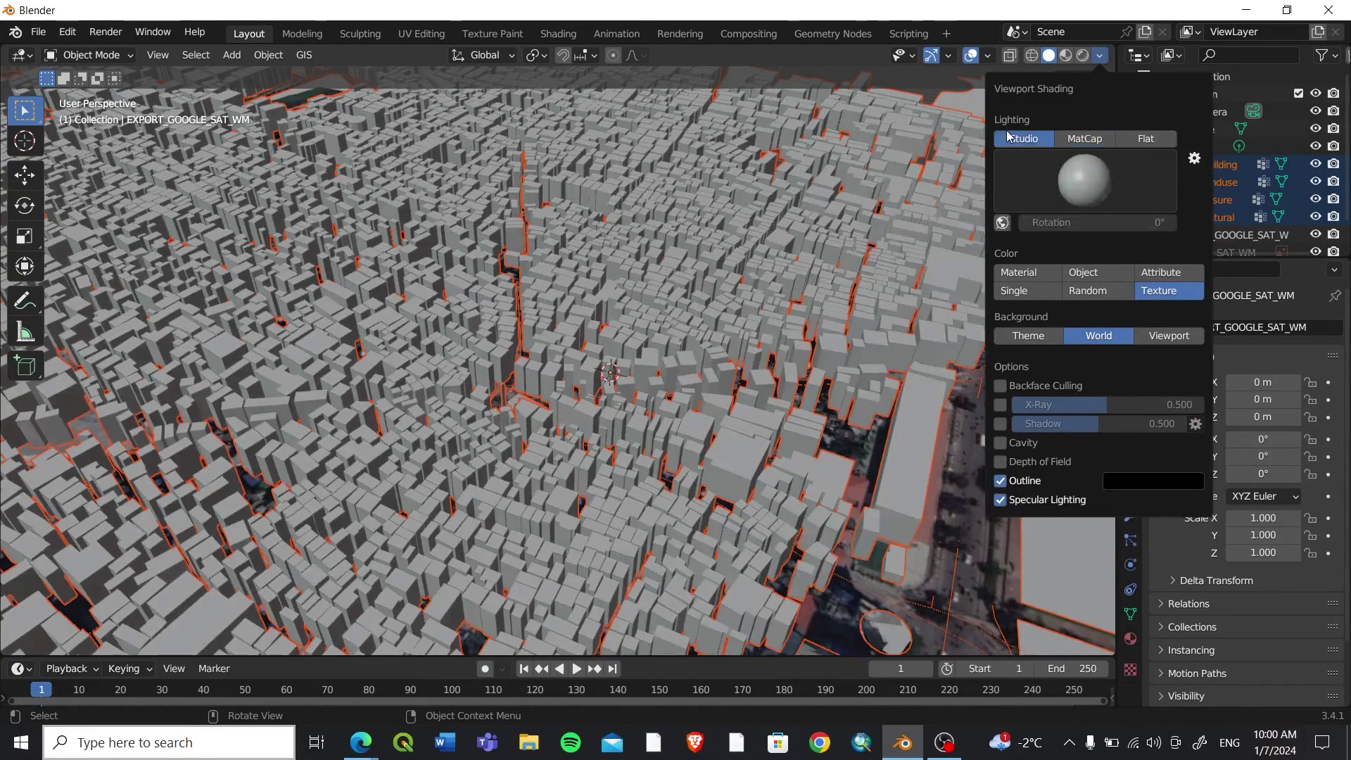
{"action": "left_click", "coordinate": [1088, 291]}
{"action": "left_click", "coordinate": [1083, 273]}
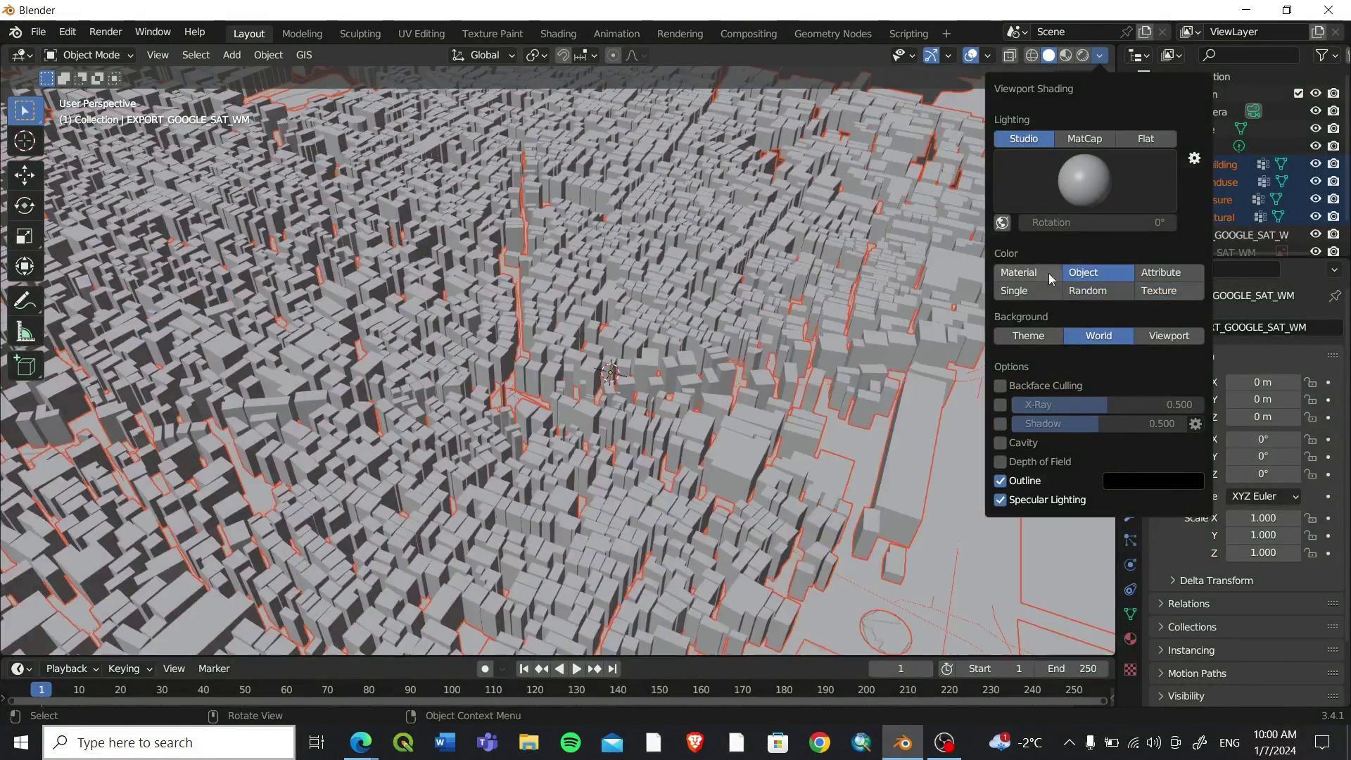
{"action": "left_click", "coordinate": [1033, 272]}
{"action": "left_click", "coordinate": [1087, 272]}
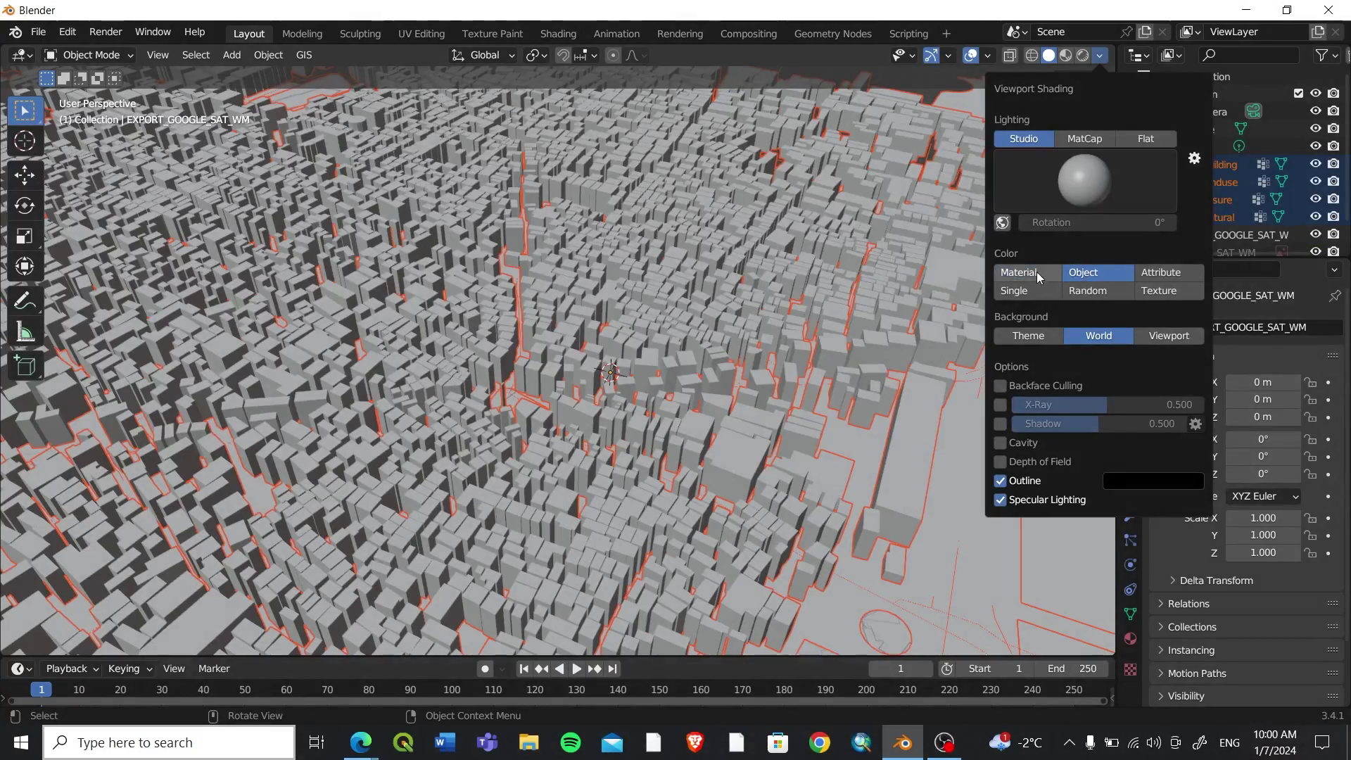
{"action": "middle_click_drag", "start_coordinate": [722, 362], "coordinate": [386, 406]}
Orbit to look down over the city blocks and scroll the Outliner to Areas:building
{"action": "middle_click_drag", "start_coordinate": [349, 323], "coordinate": [502, 382]}
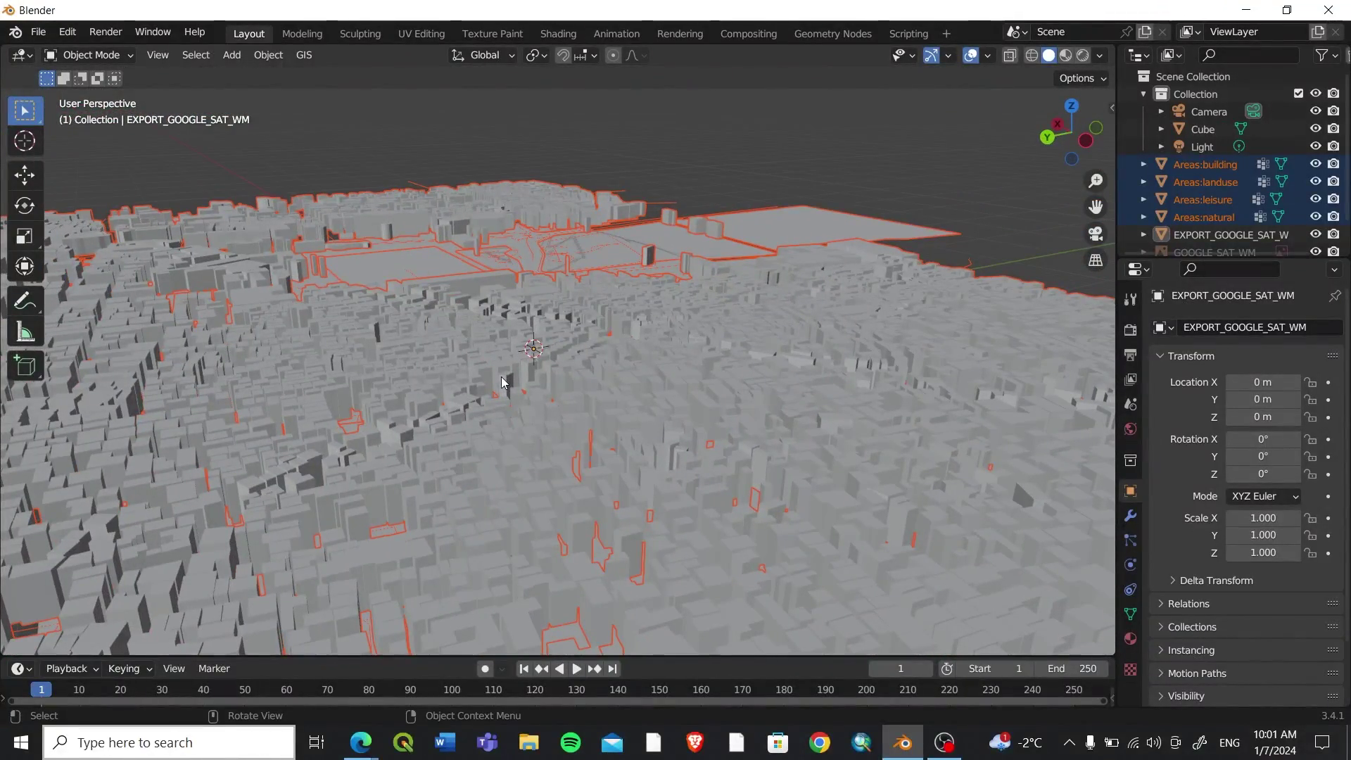
{"action": "middle_click_drag", "start_coordinate": [653, 285], "coordinate": [626, 331]}
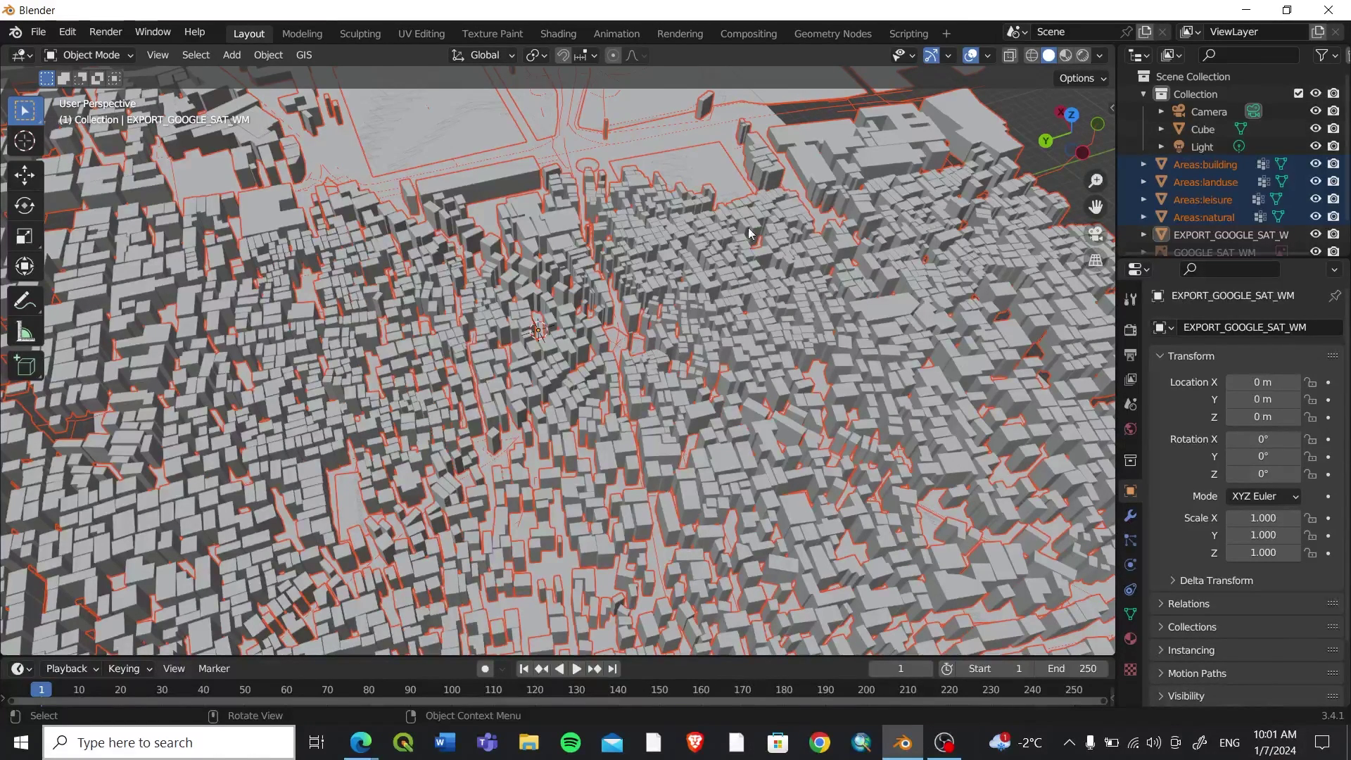
{"action": "scroll", "coordinate": [1189, 183], "scroll_direction": "down", "scroll_amount": 2}
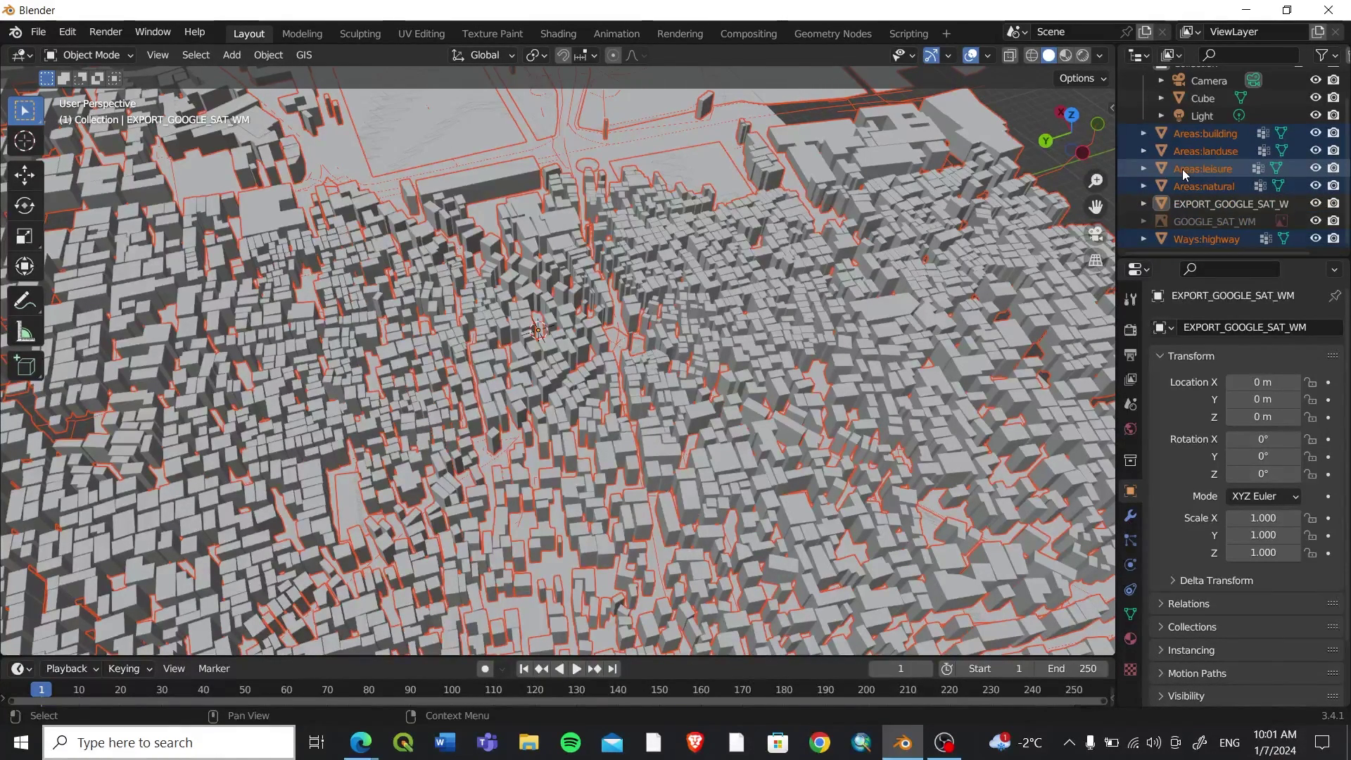